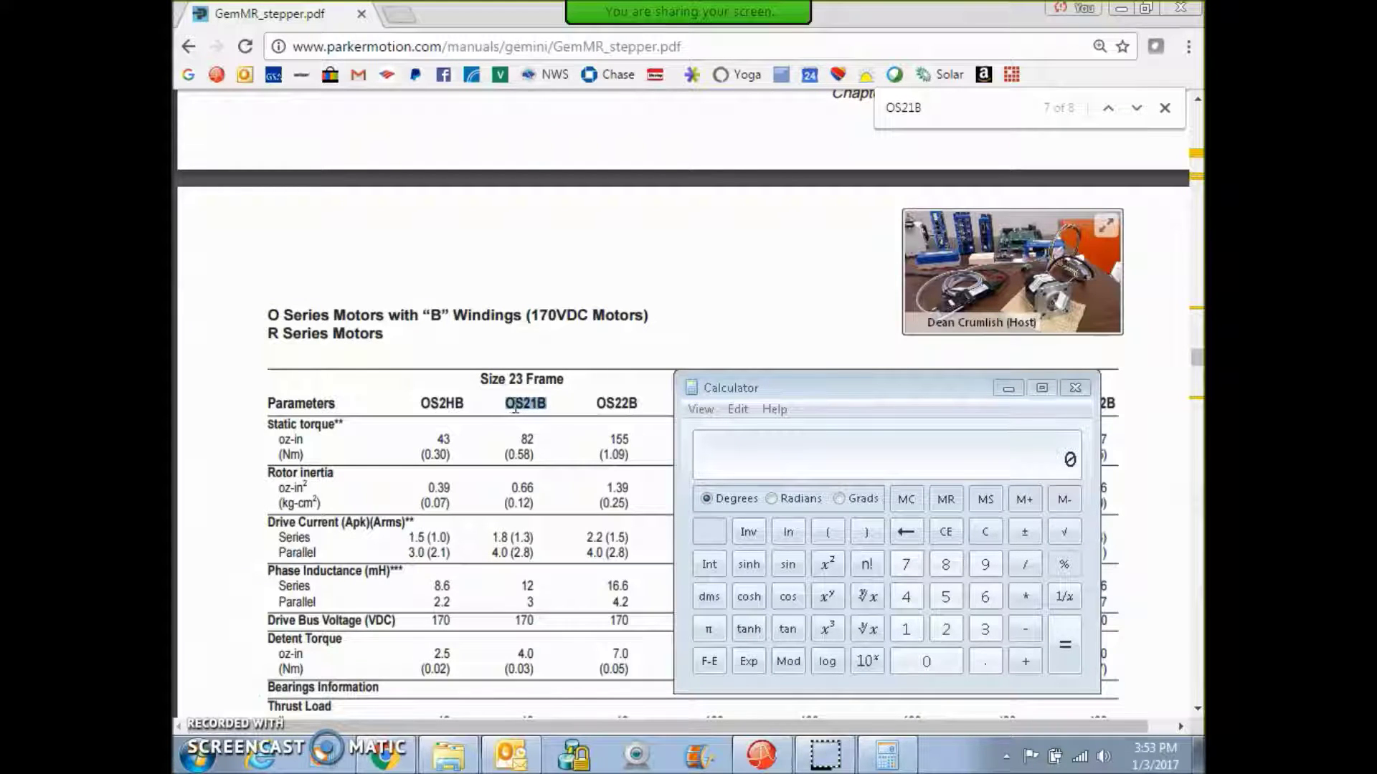
Step: Divide the OS21B motor's 0.58 Nm static torque by its 2.8 Arms parallel drive current in the calculator
drag(514, 407, 548, 400)
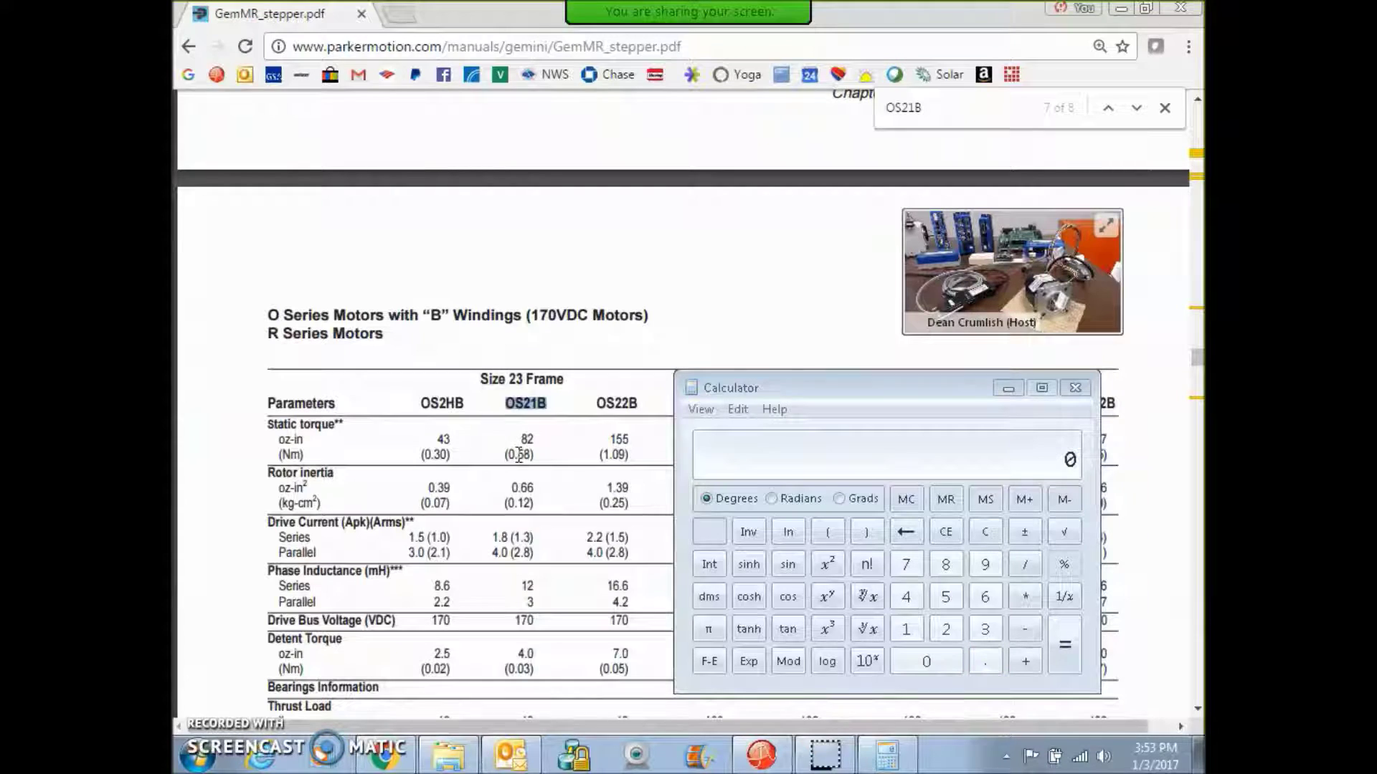
click(982, 660)
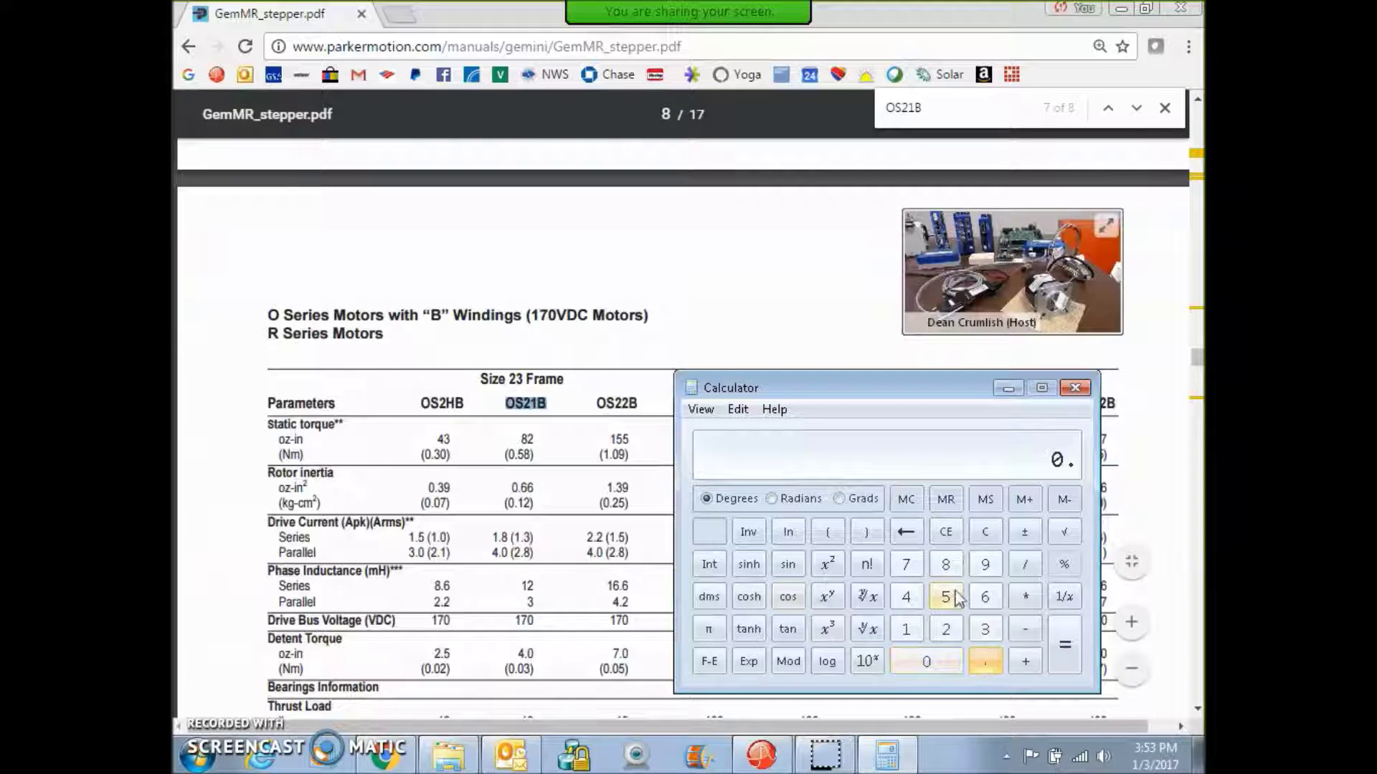
click(955, 597)
click(947, 565)
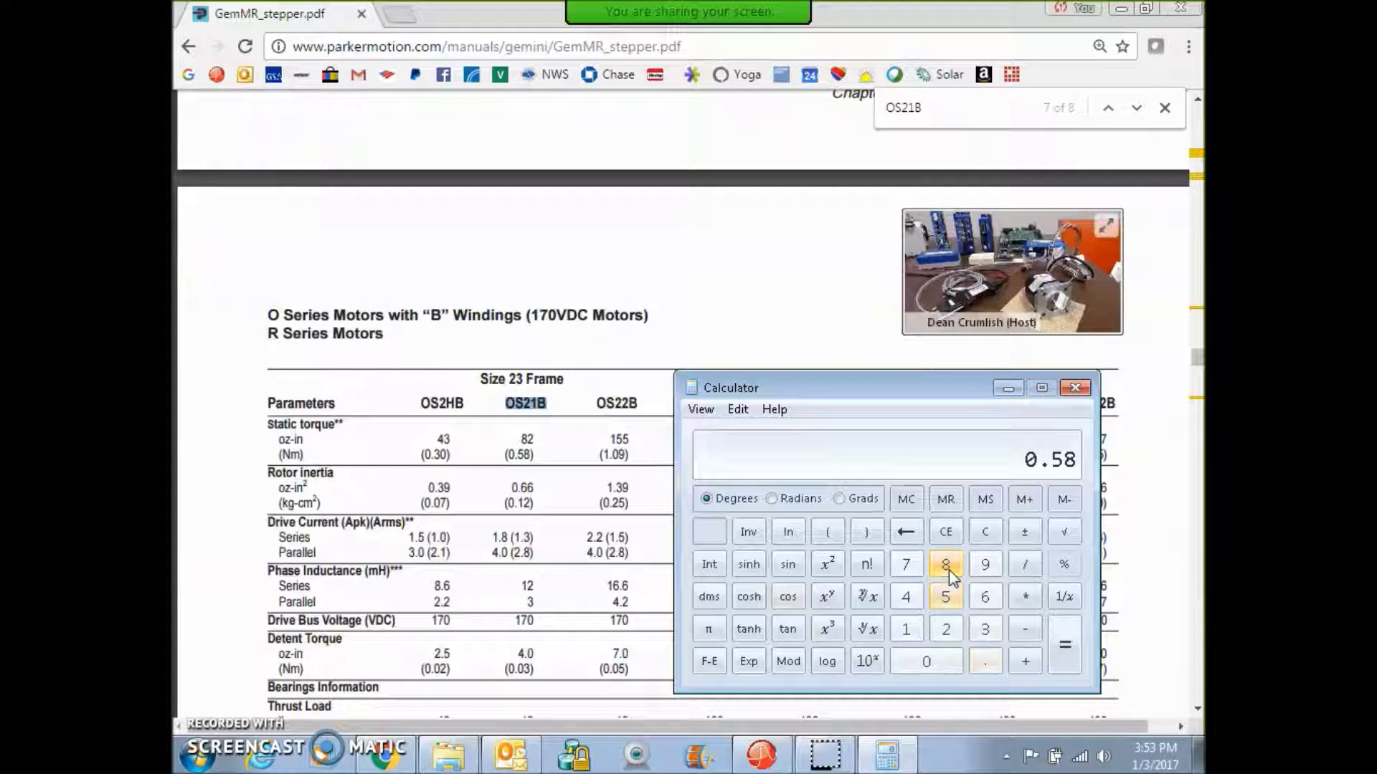
click(1025, 565)
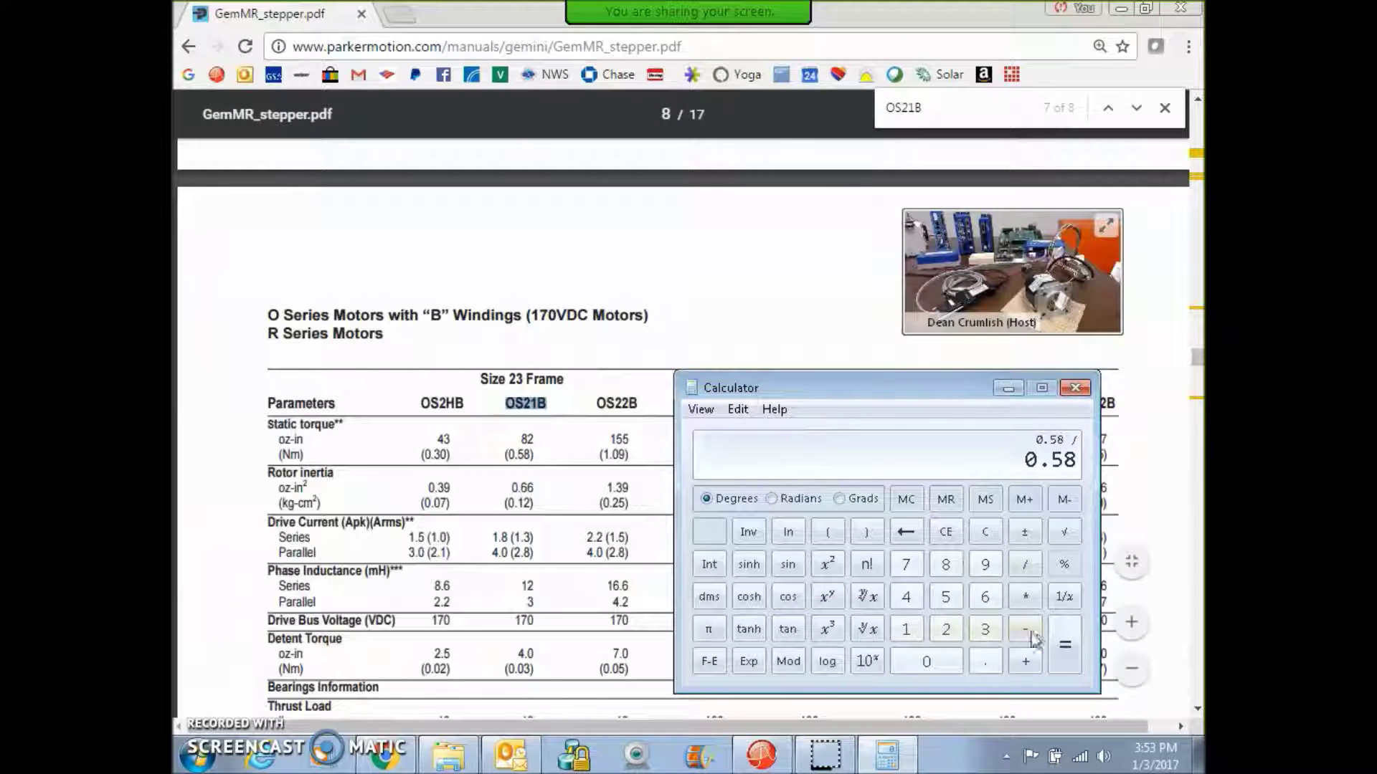
click(948, 628)
click(975, 656)
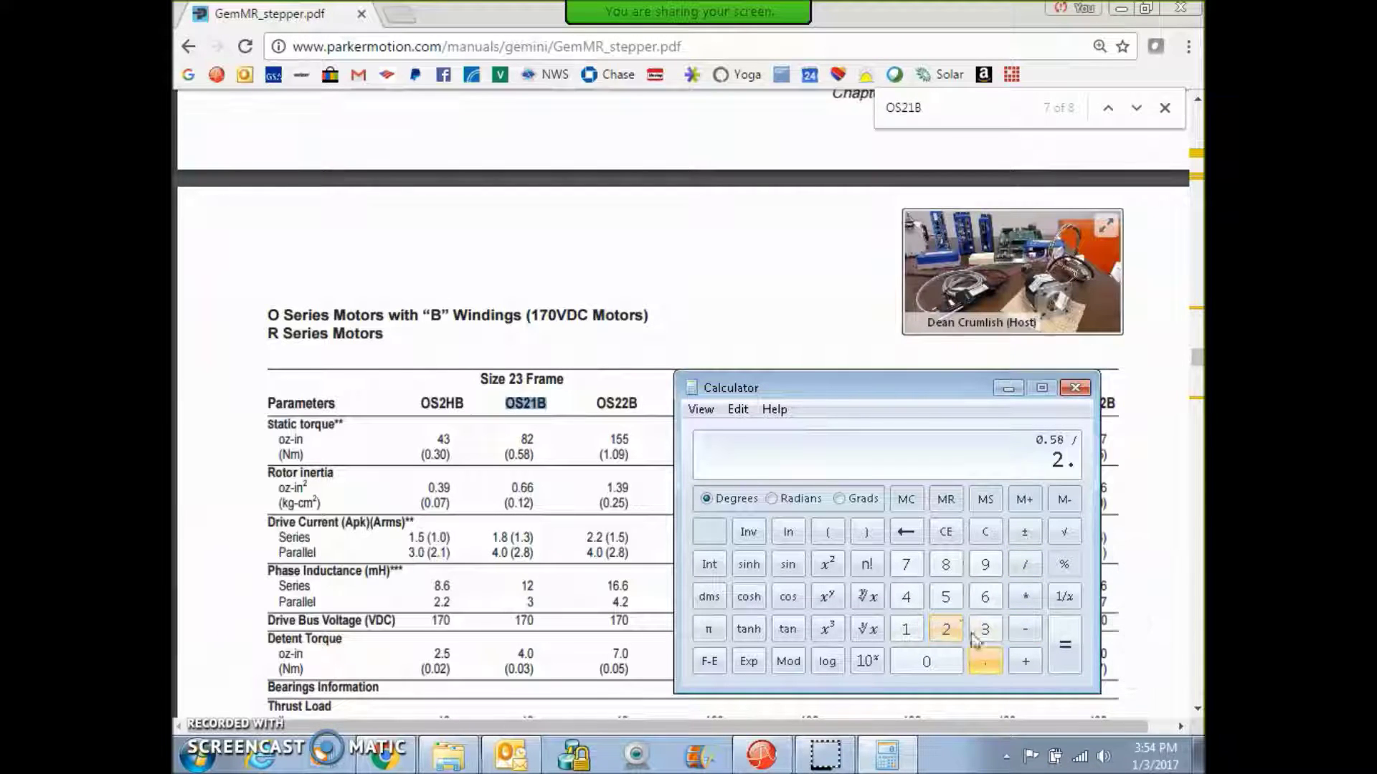
click(945, 565)
click(1064, 645)
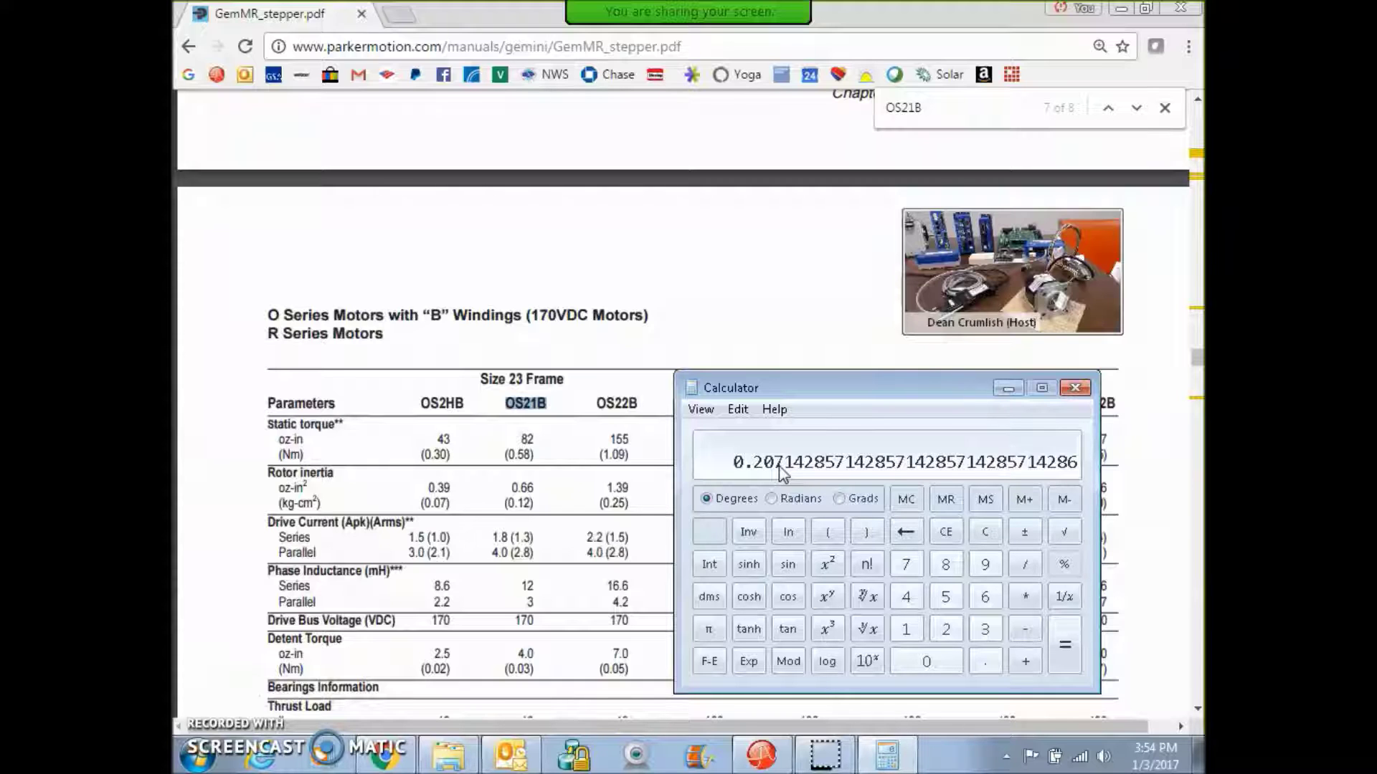
Step: Multiply the torque-per-amp quotient by 104 in the calculator
click(1025, 596)
click(906, 629)
click(910, 660)
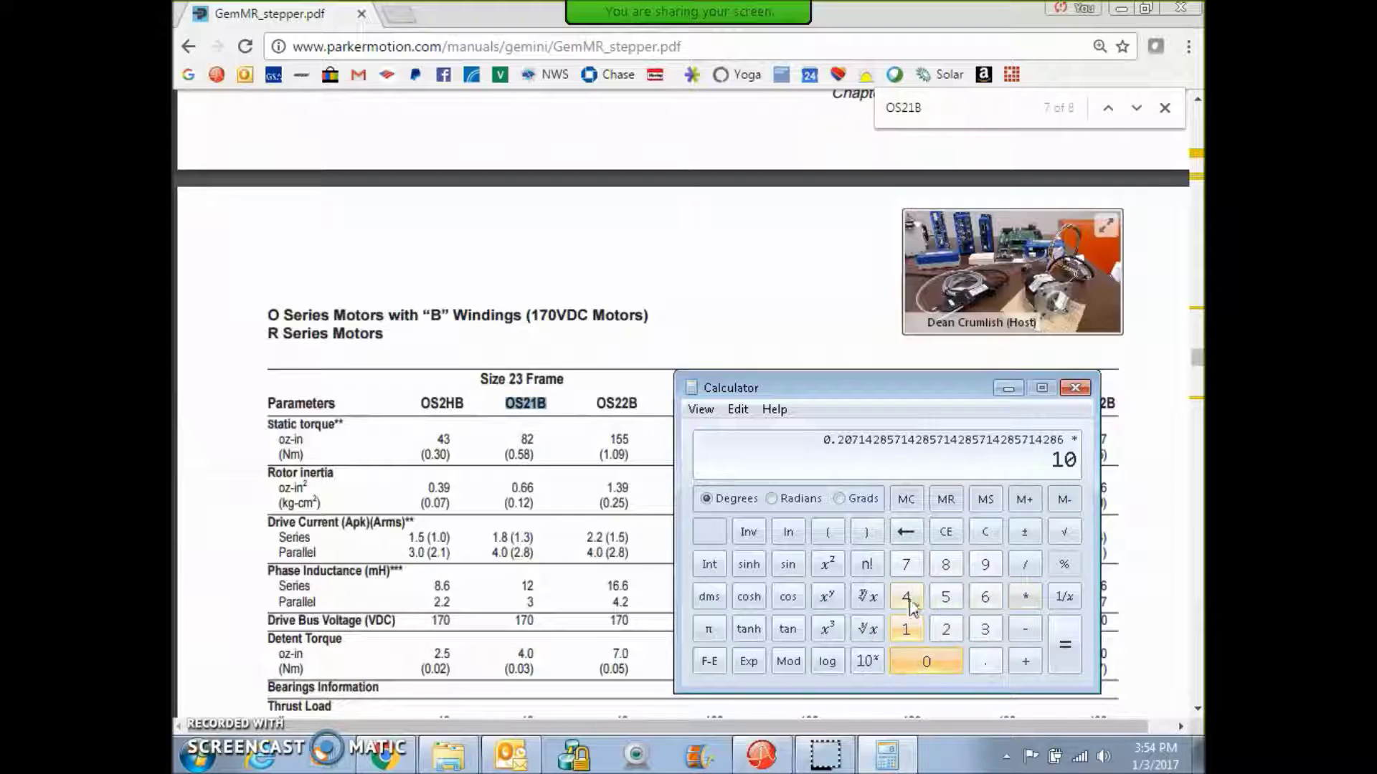
click(905, 597)
click(1067, 638)
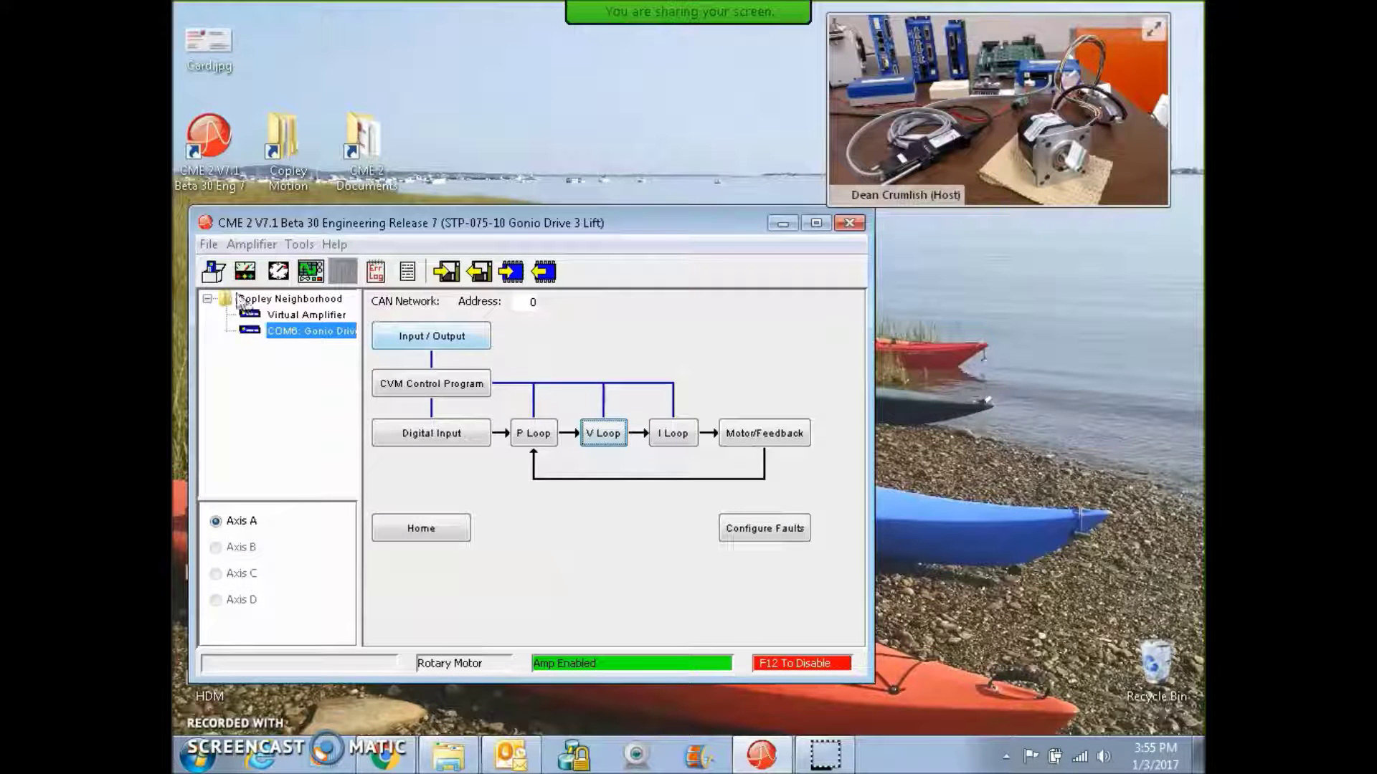
Step: Switch to CME 2 and change the Basic Setup command source to CAN in Position mode, accepting the amplifier disable
click(215, 272)
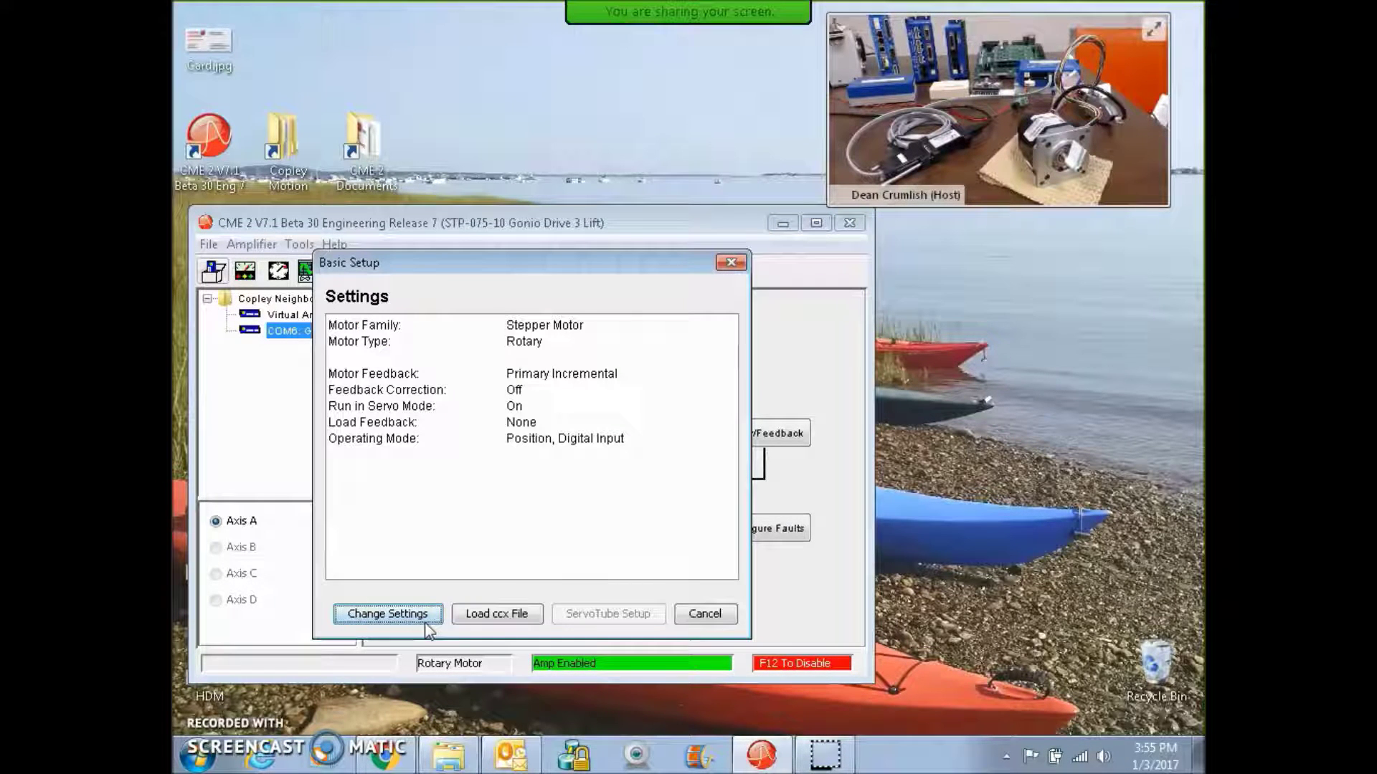
click(387, 614)
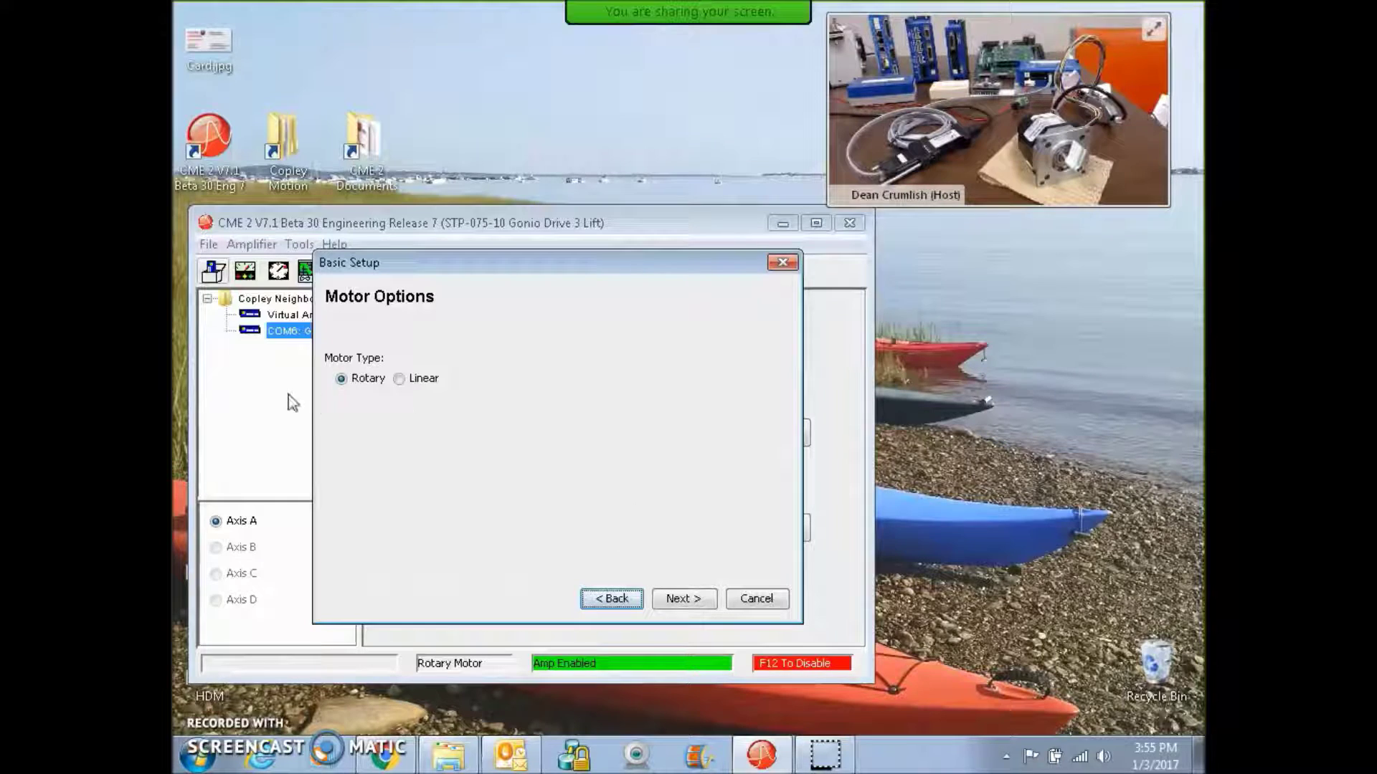
click(682, 601)
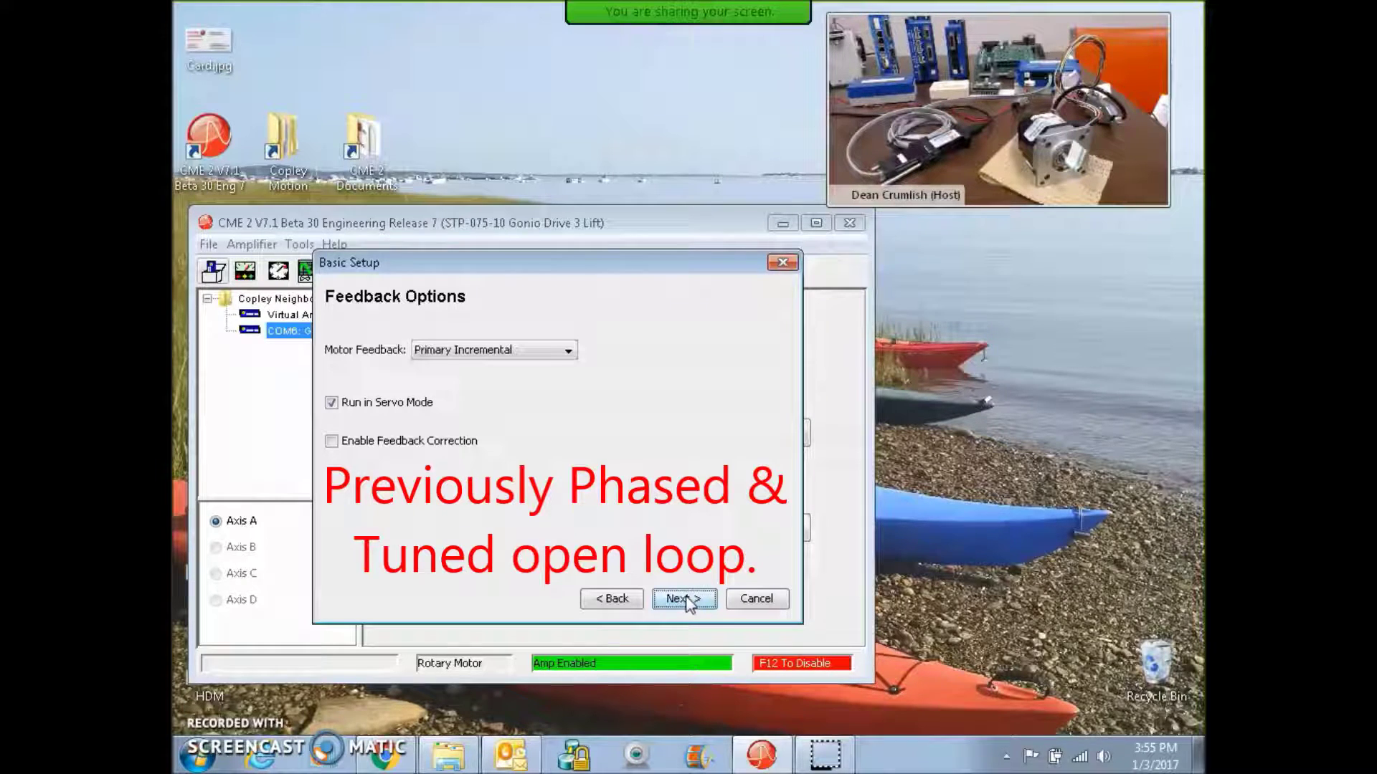
click(685, 600)
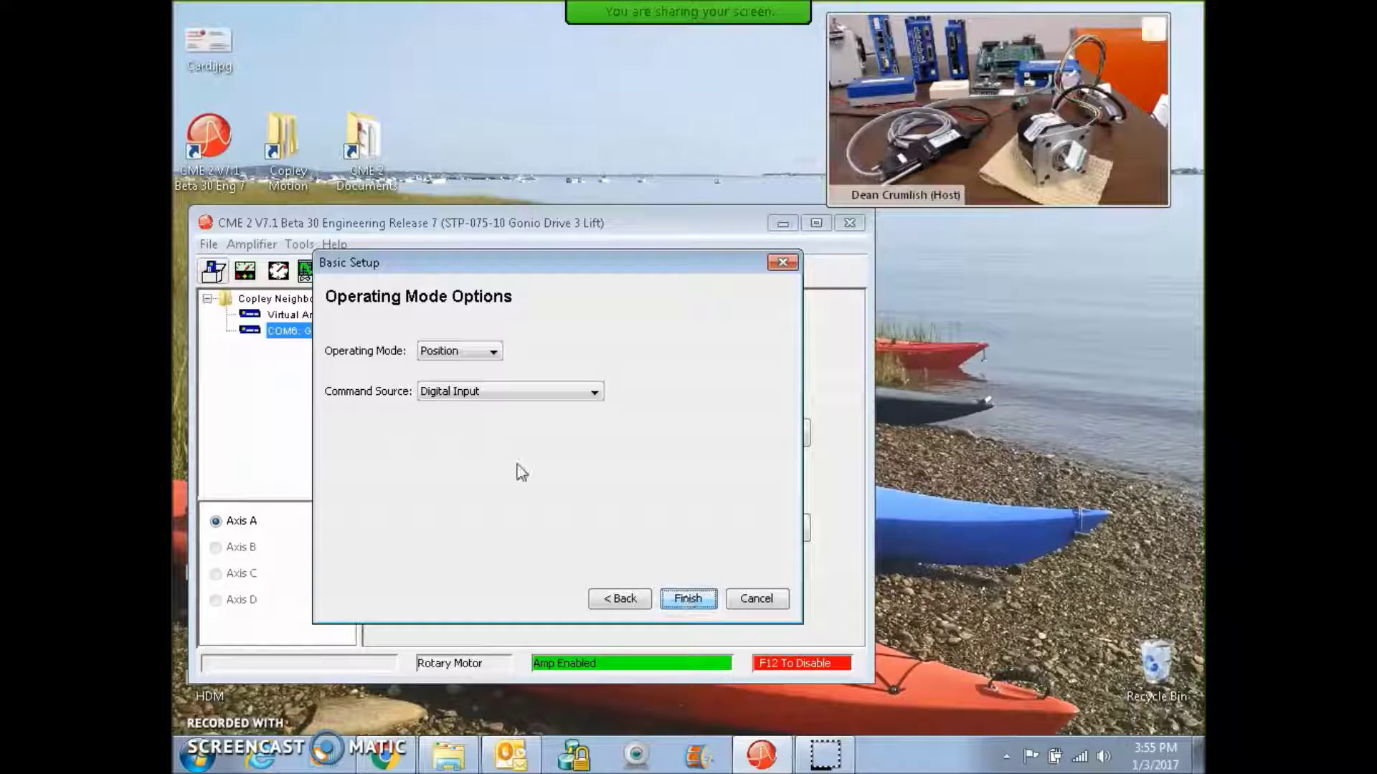
click(445, 395)
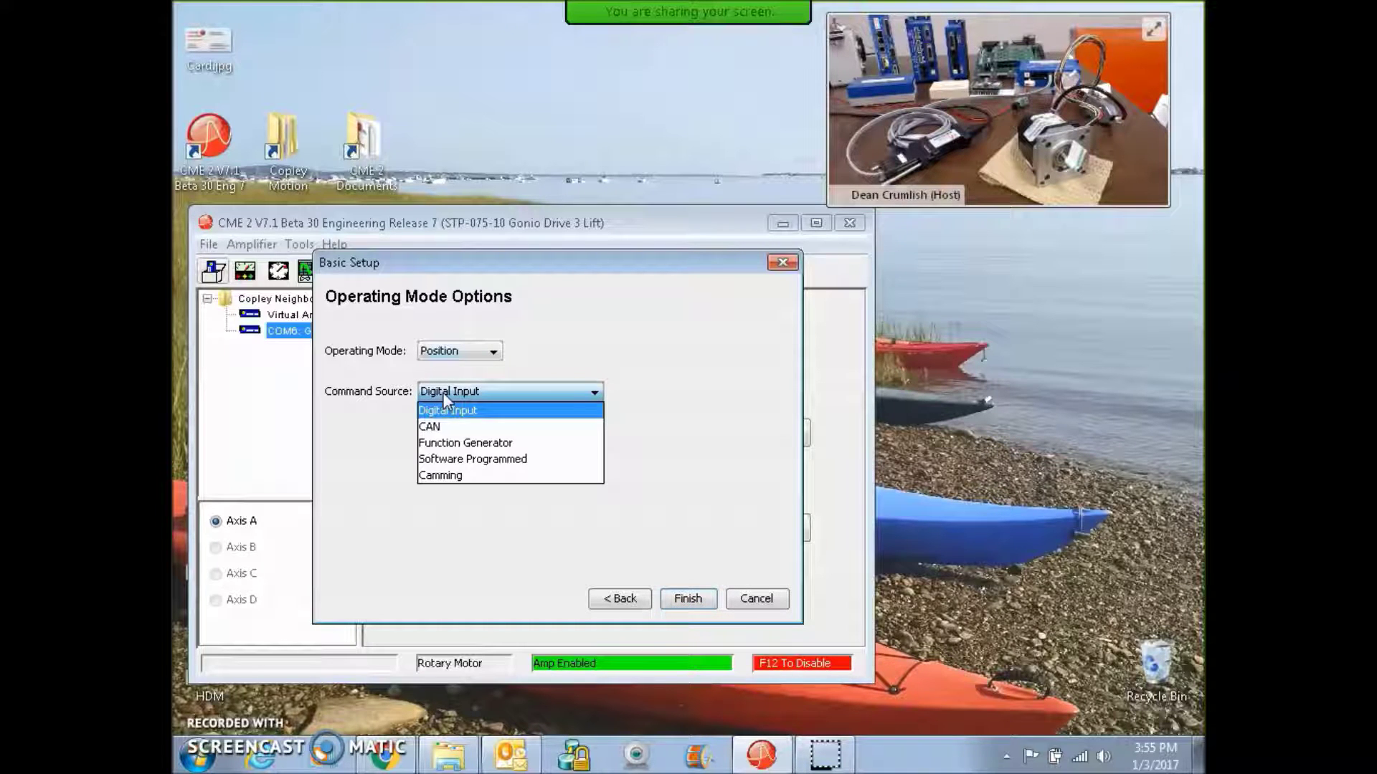
click(445, 428)
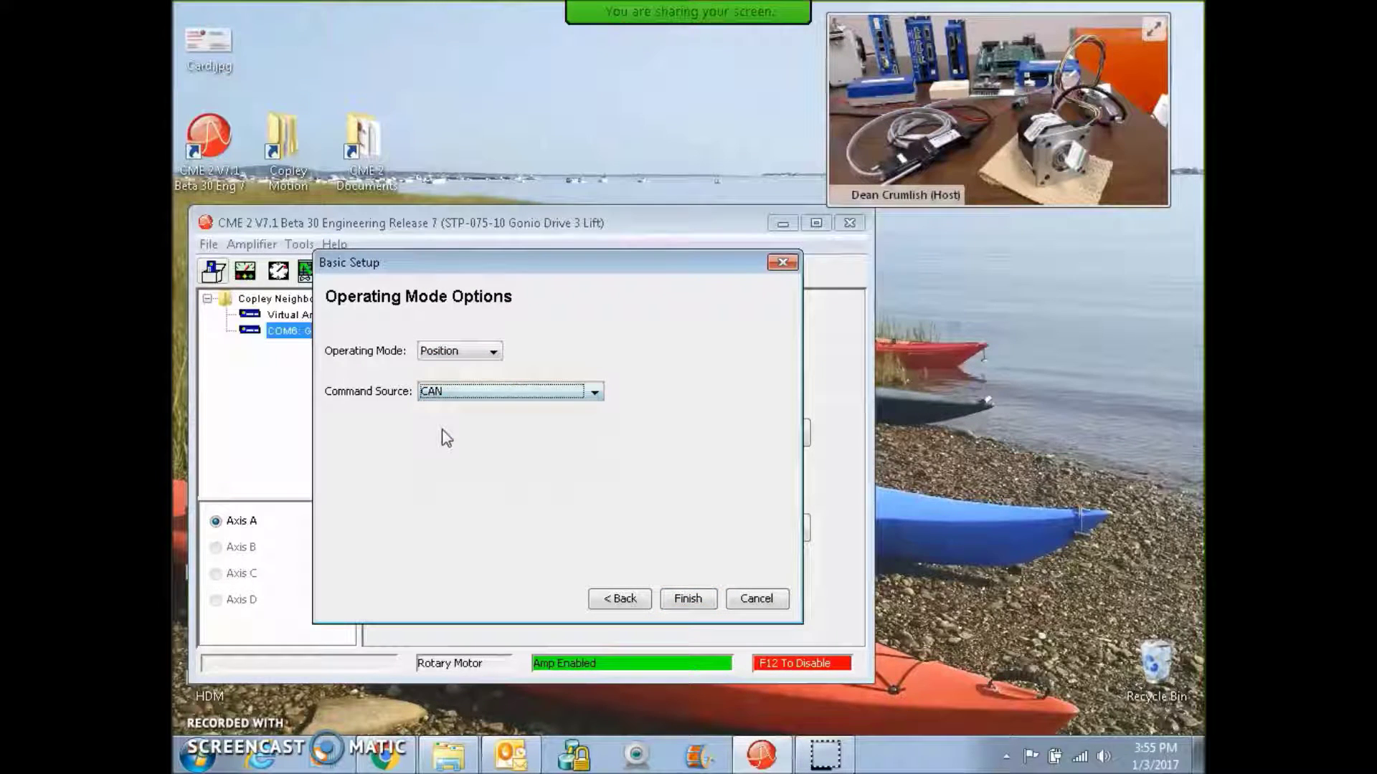
click(688, 599)
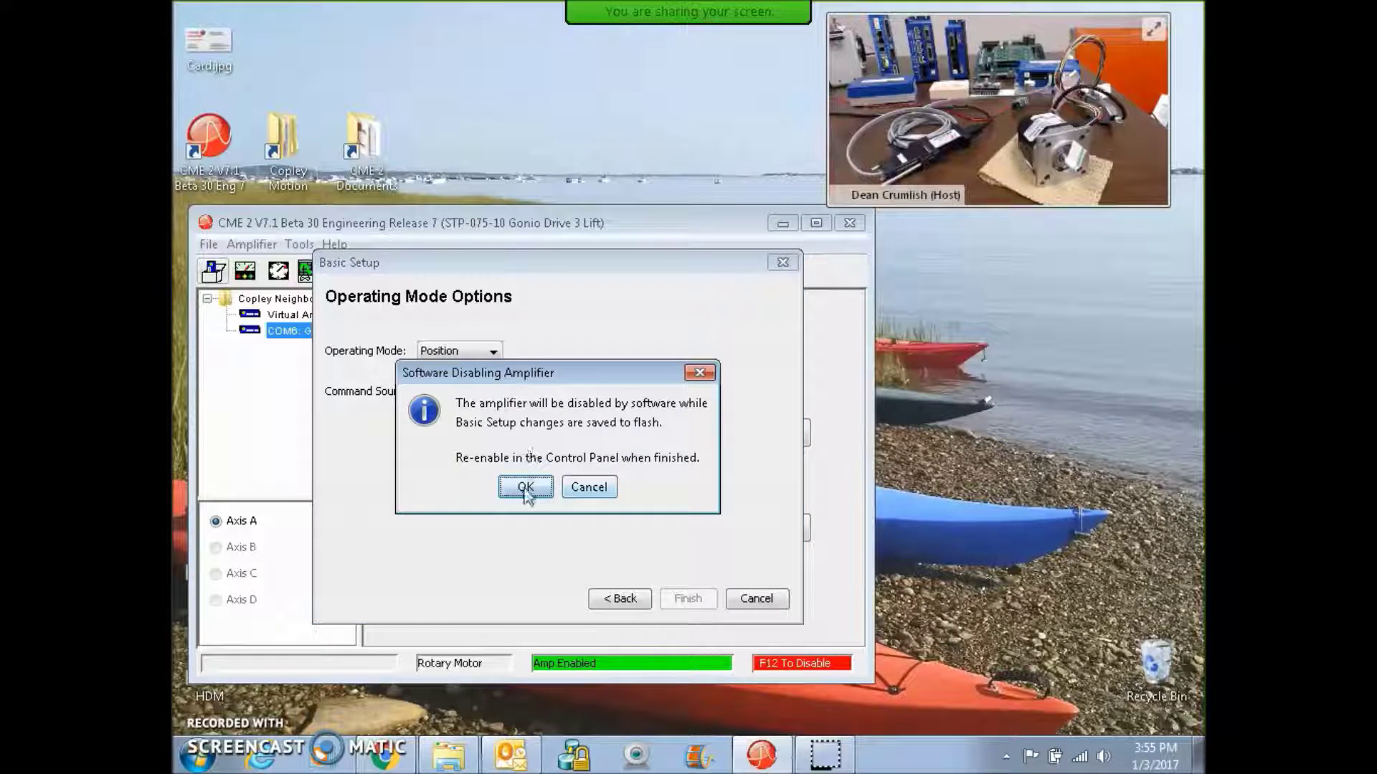
click(525, 486)
Step: Review the stepper motor's data and its encoder feedback settings, leaving the window without calculating
click(761, 433)
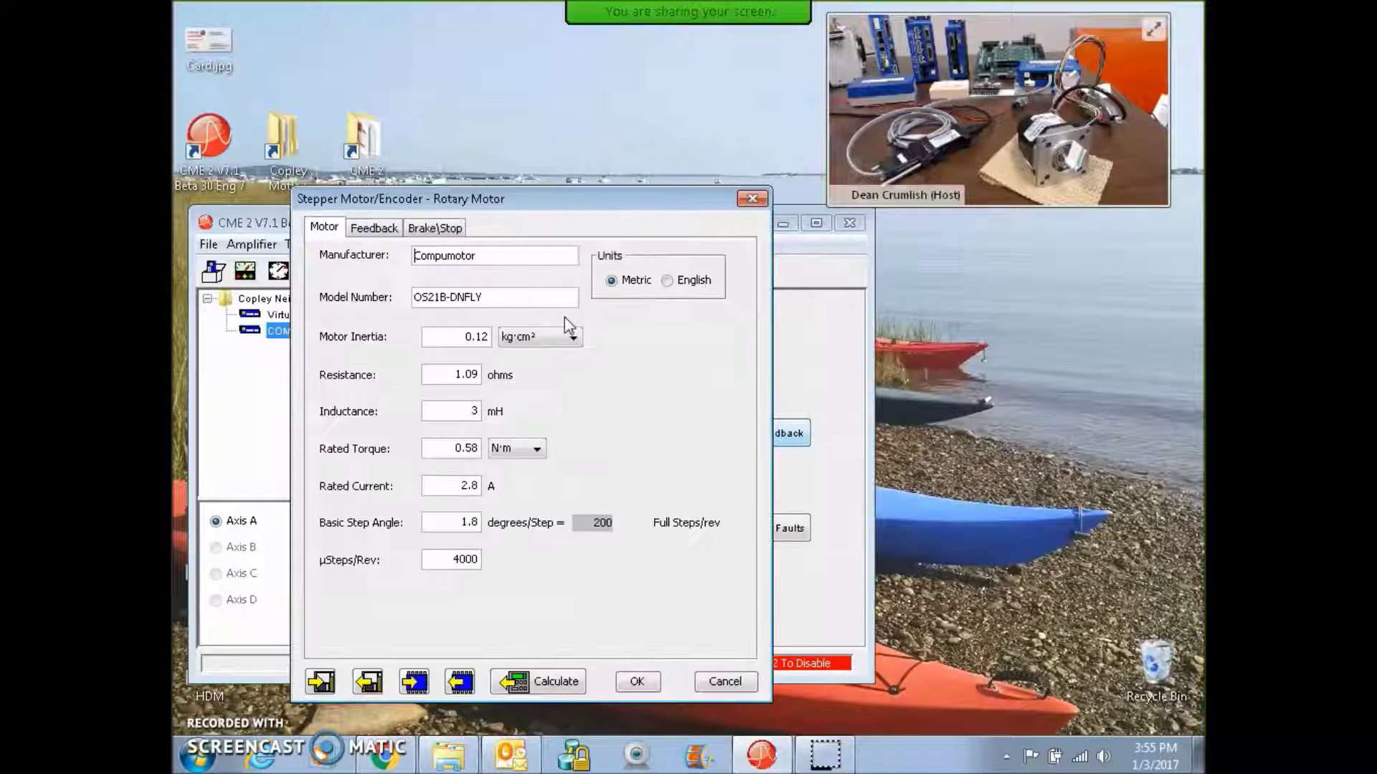
drag(461, 209, 490, 208)
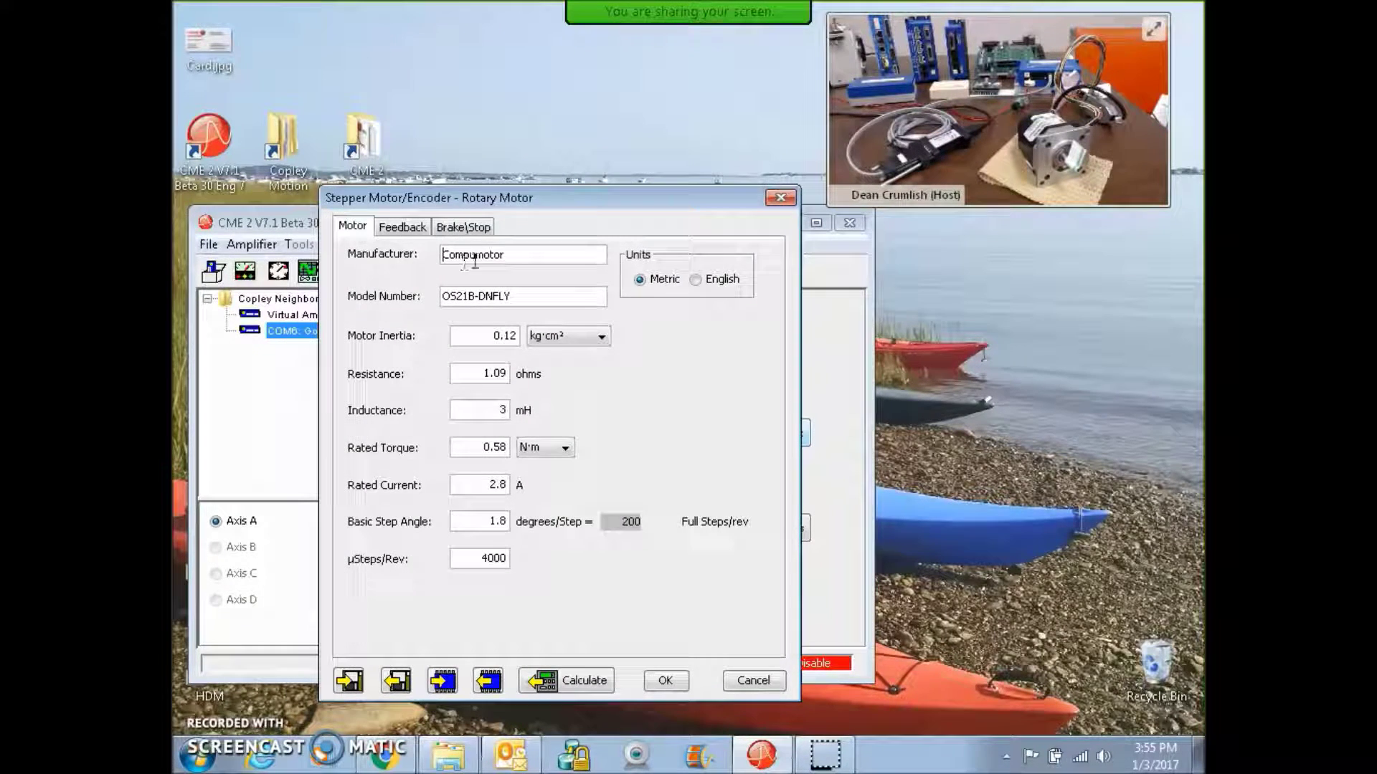
click(397, 226)
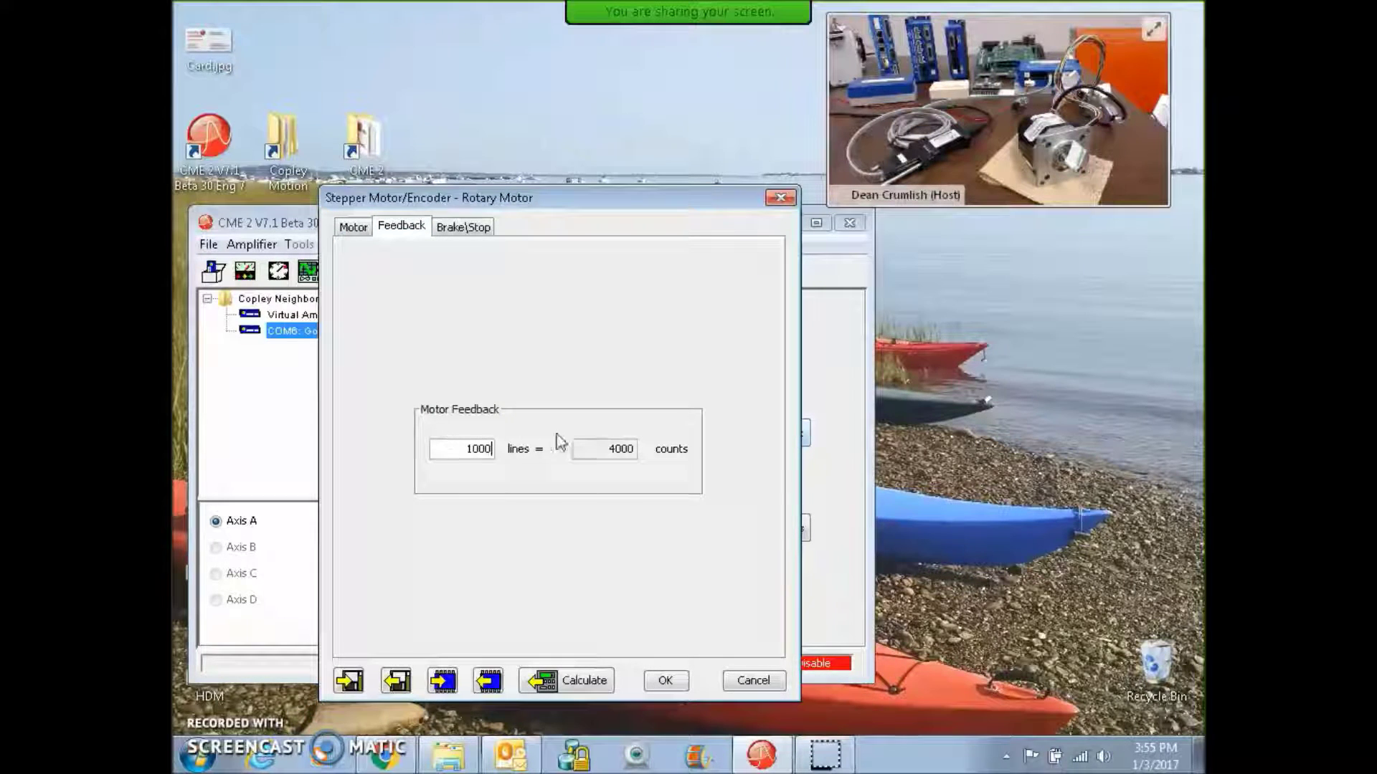
click(353, 226)
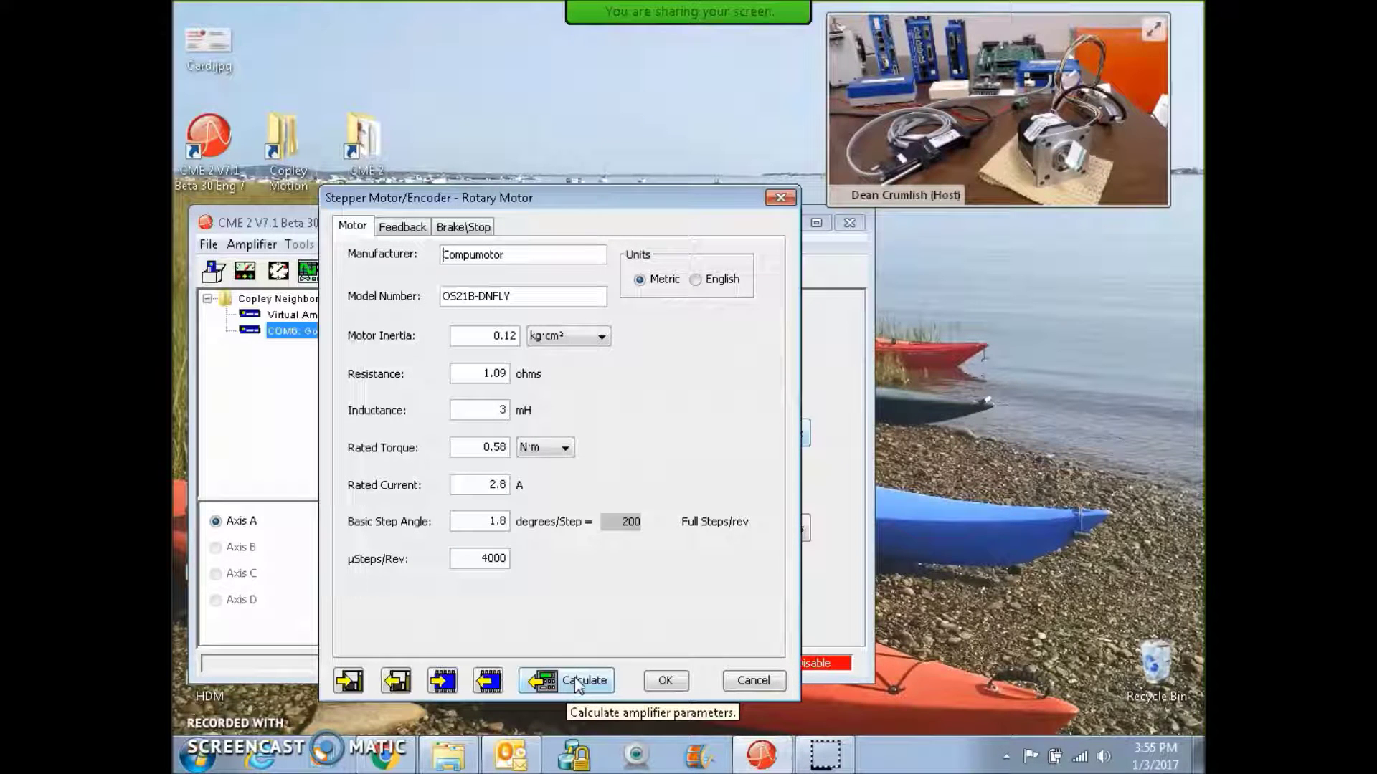
click(780, 197)
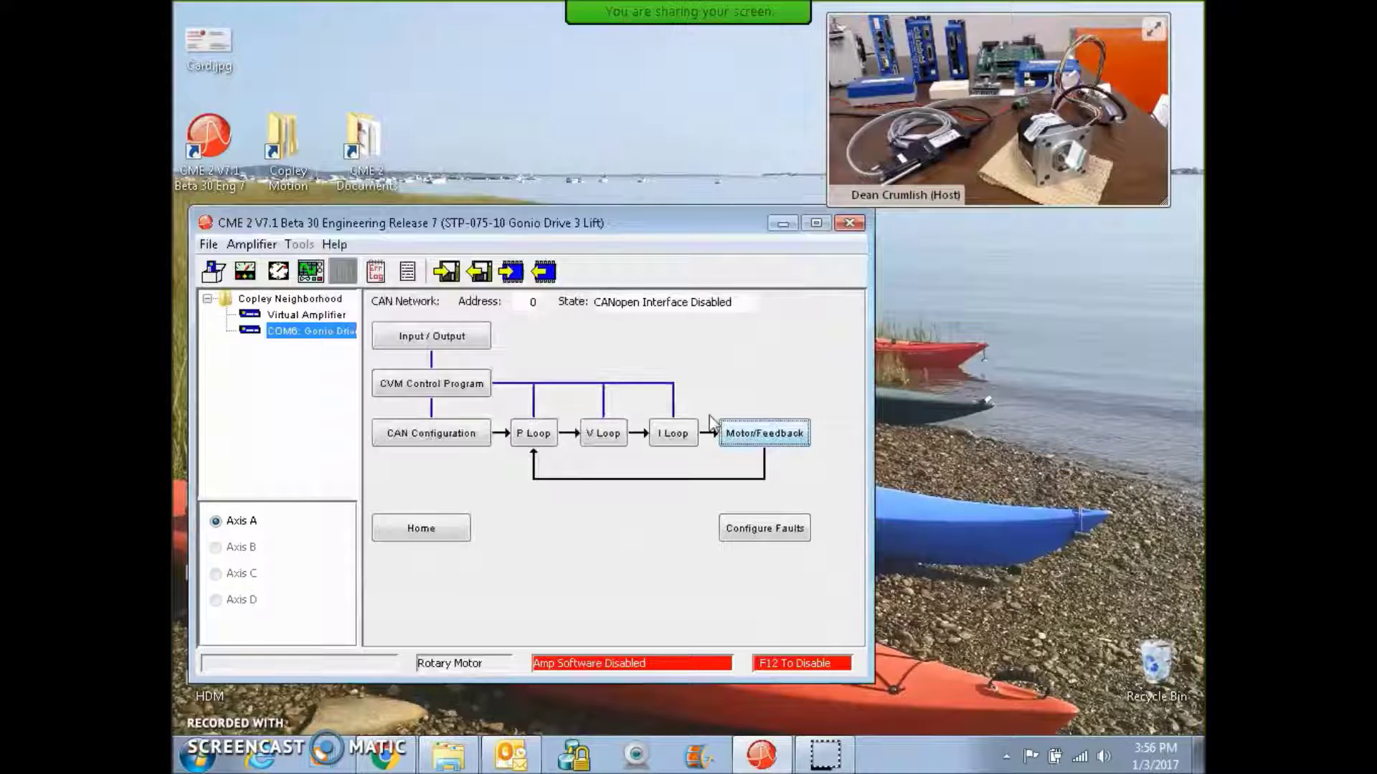
Step: Open the current loop settings, try the Maximize Smoothness drive output, and return it to Maximize Speed
click(672, 433)
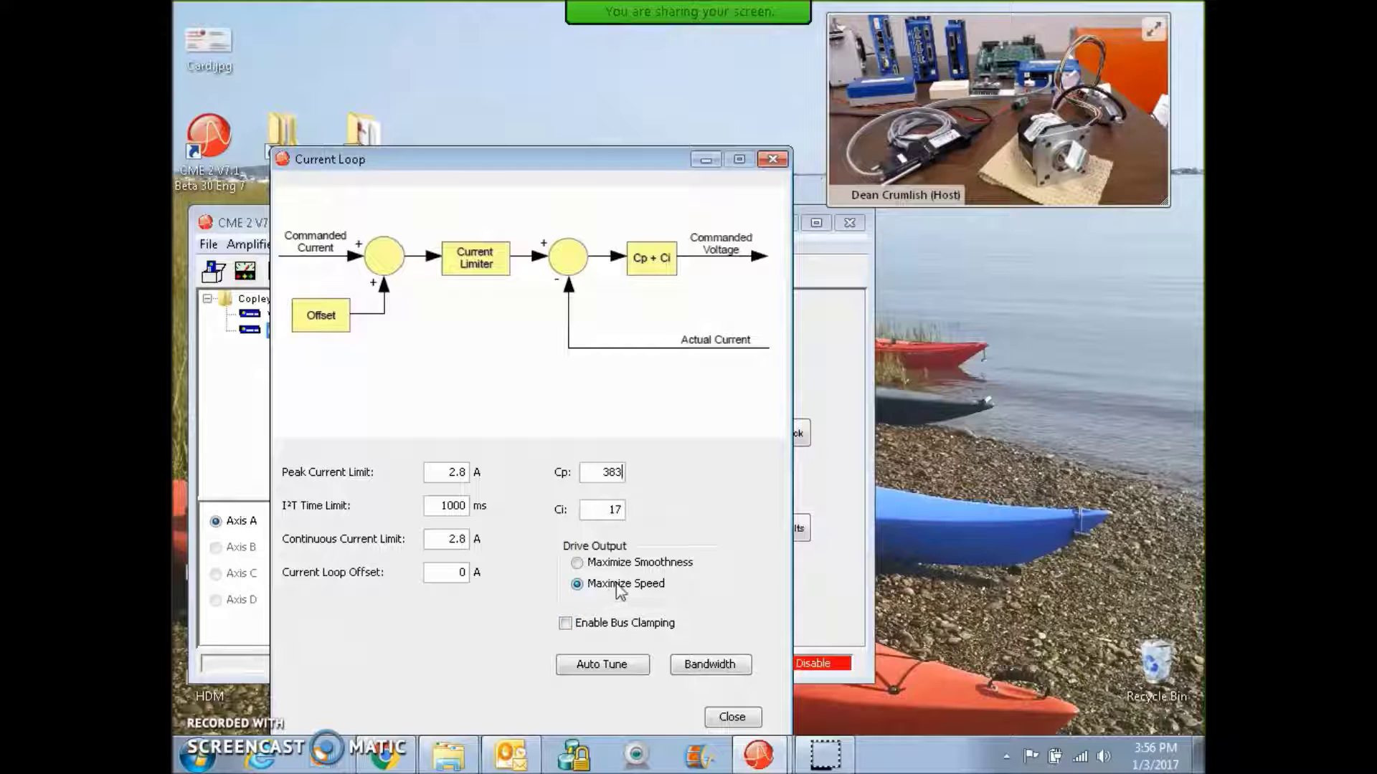
click(605, 566)
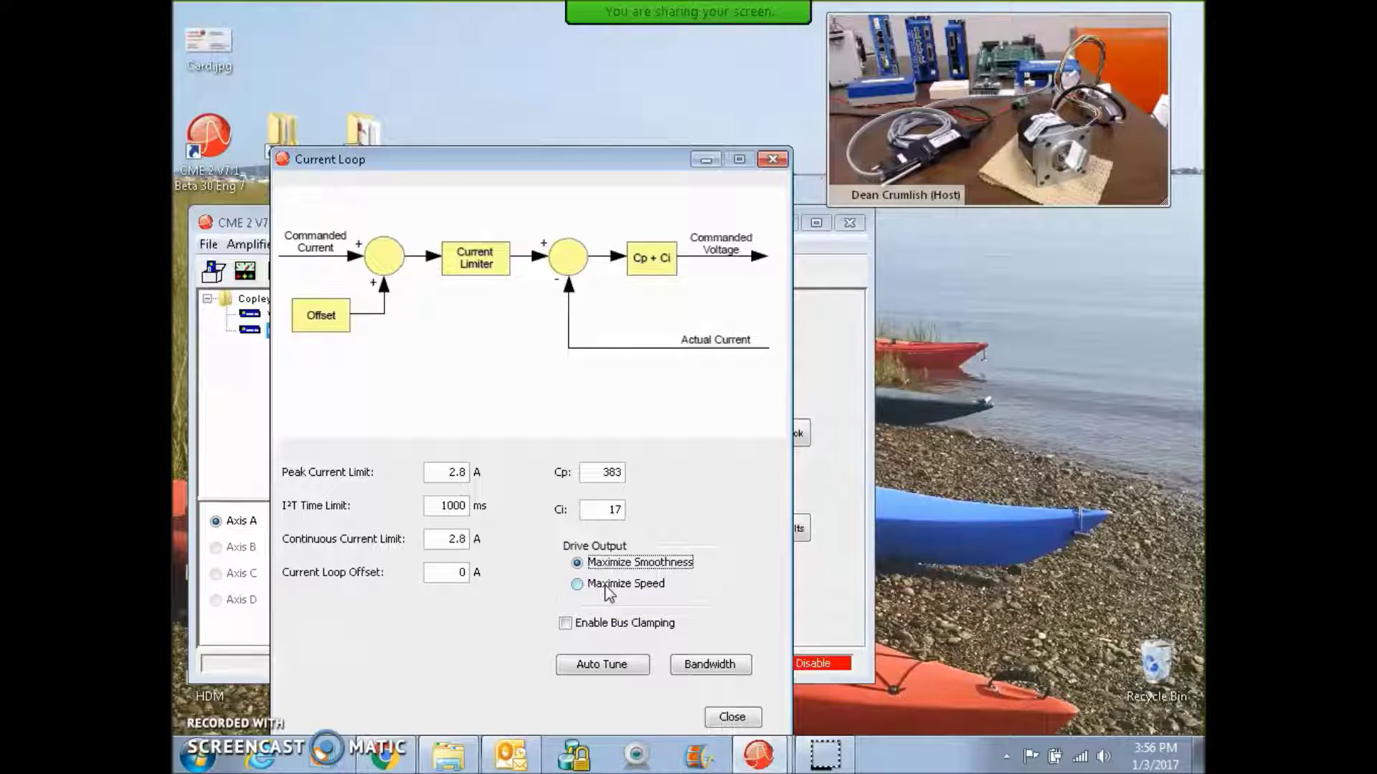
click(606, 585)
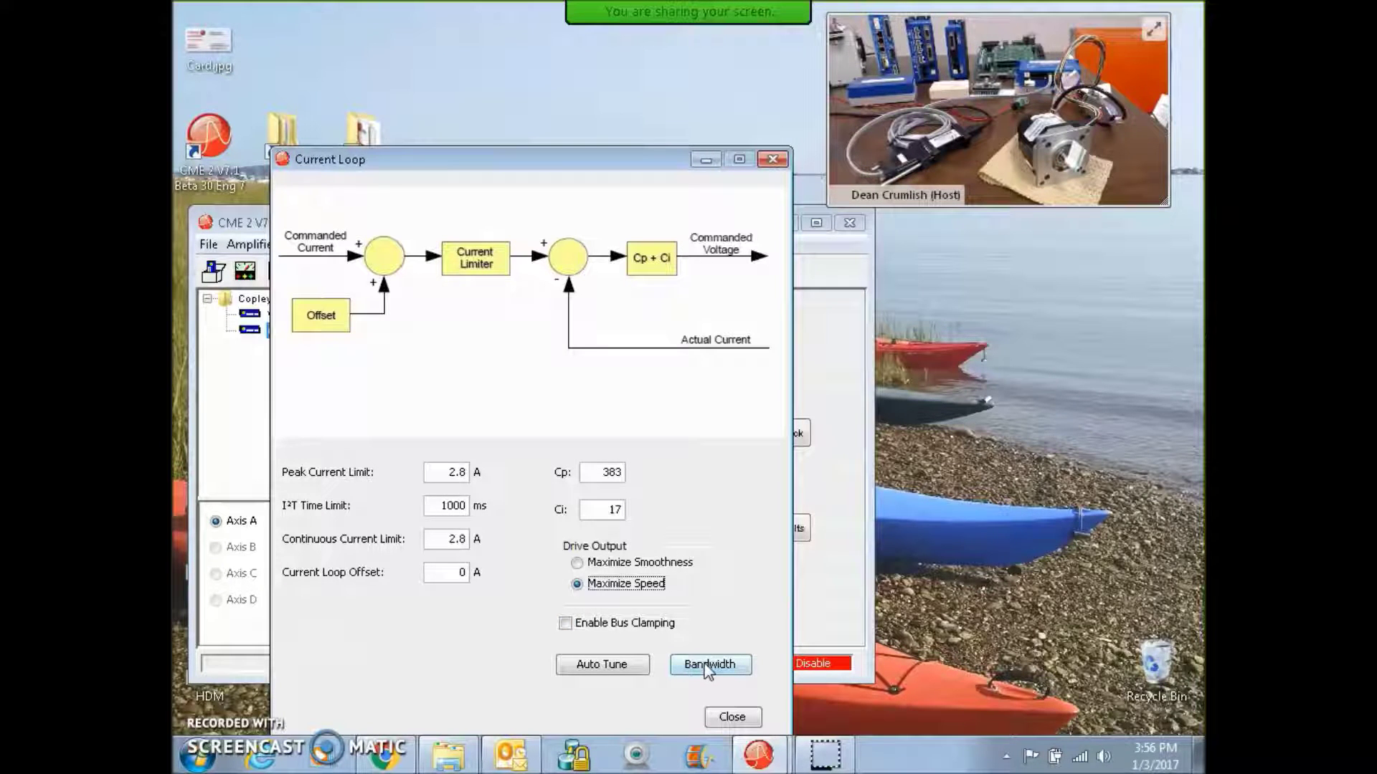
Step: Measure the current loop's bandwidth, then close the measurement and the current loop settings
click(708, 665)
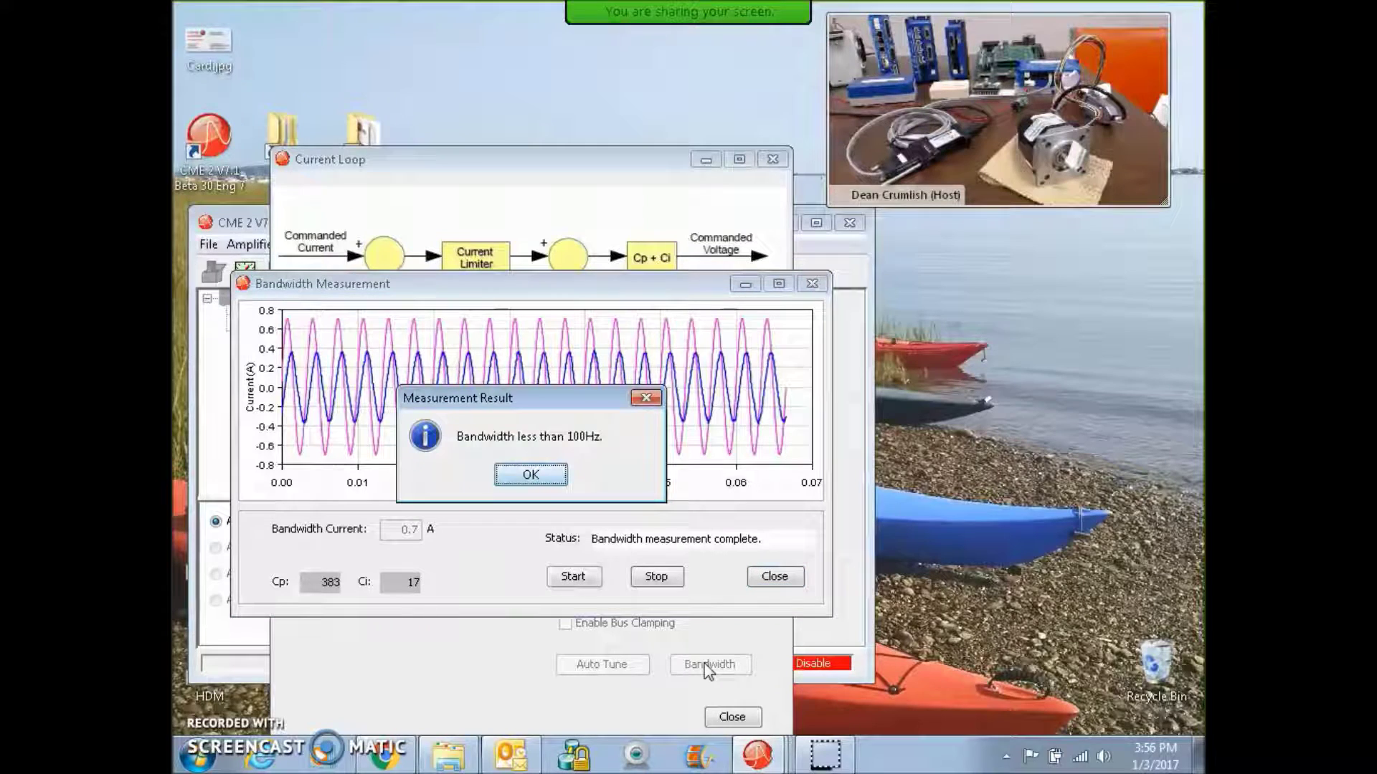
click(521, 476)
click(812, 283)
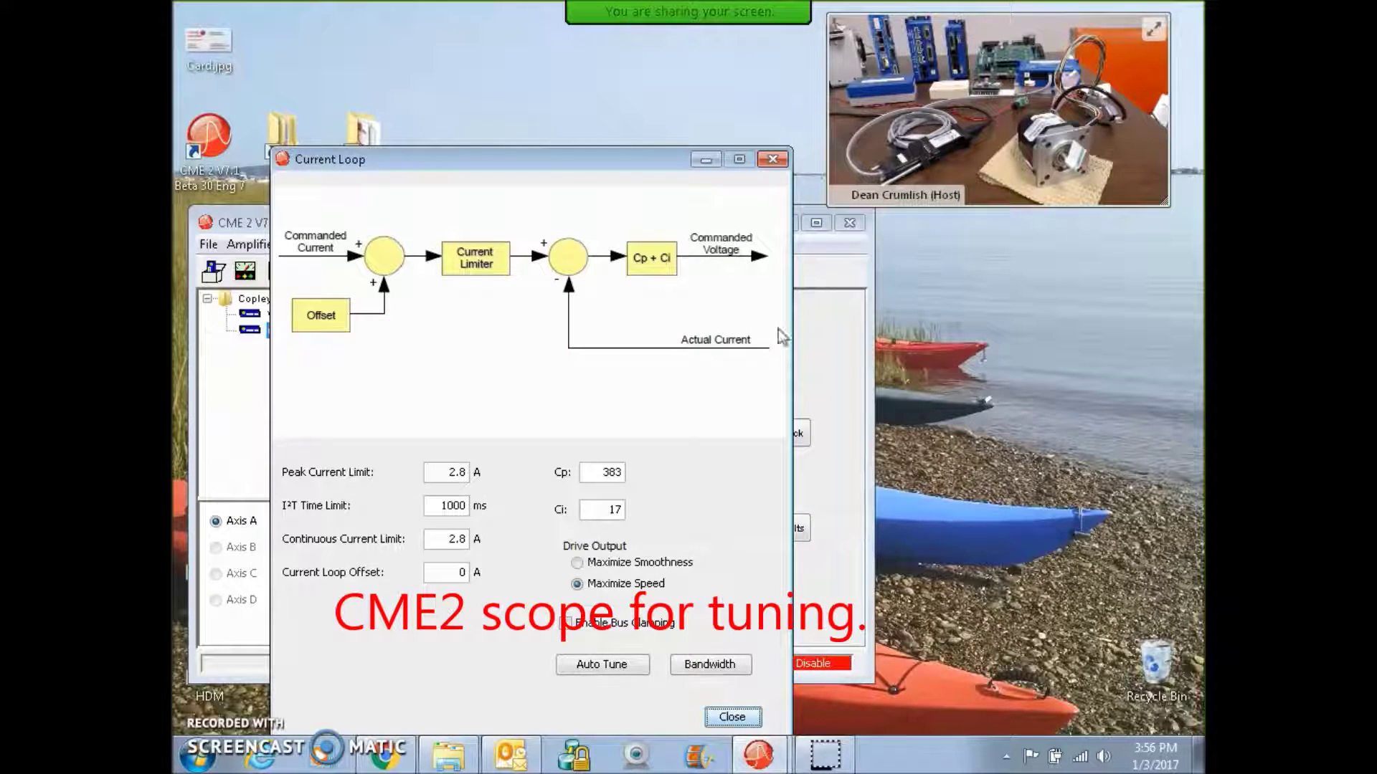
click(732, 717)
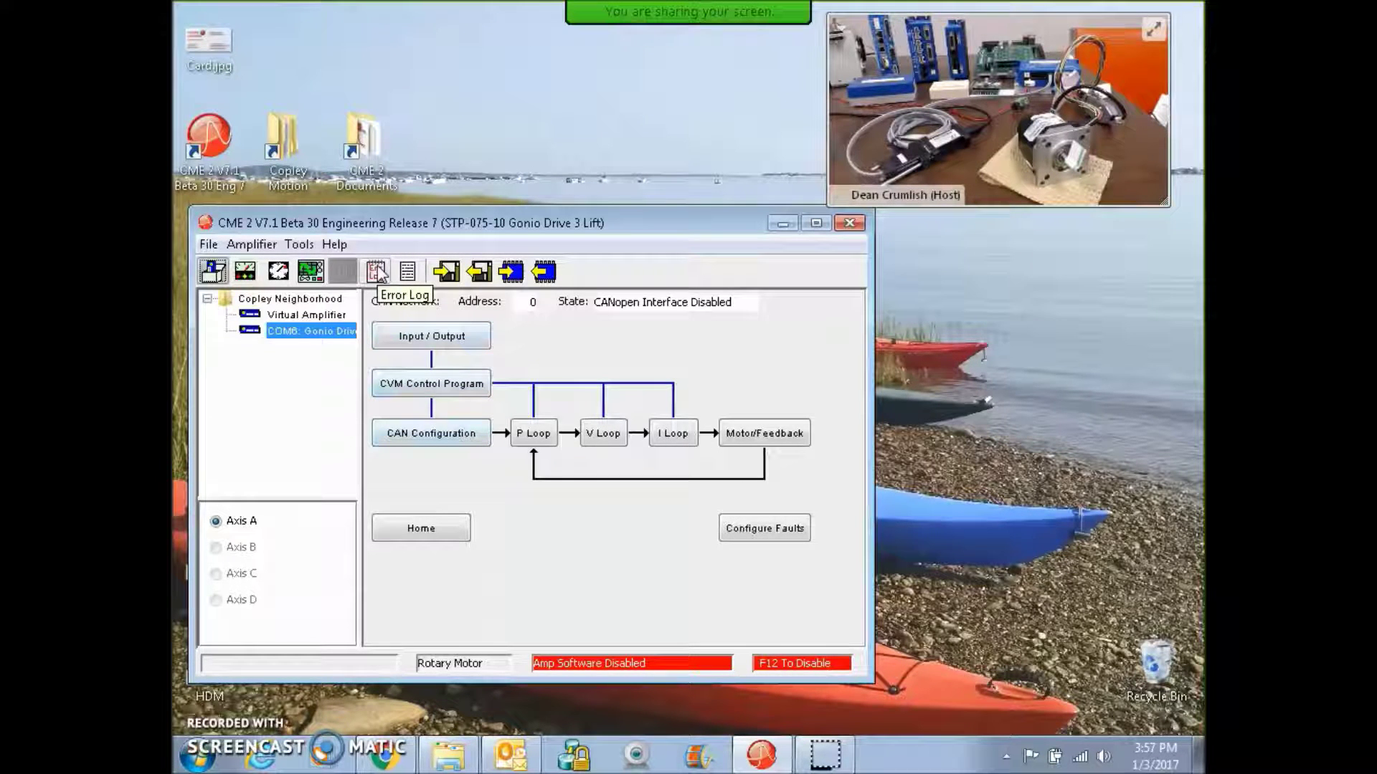
Step: Open the oscilloscope, apply the function generator to Current, and start the 0.28 A, 100 Hz square wave
click(310, 271)
click(304, 531)
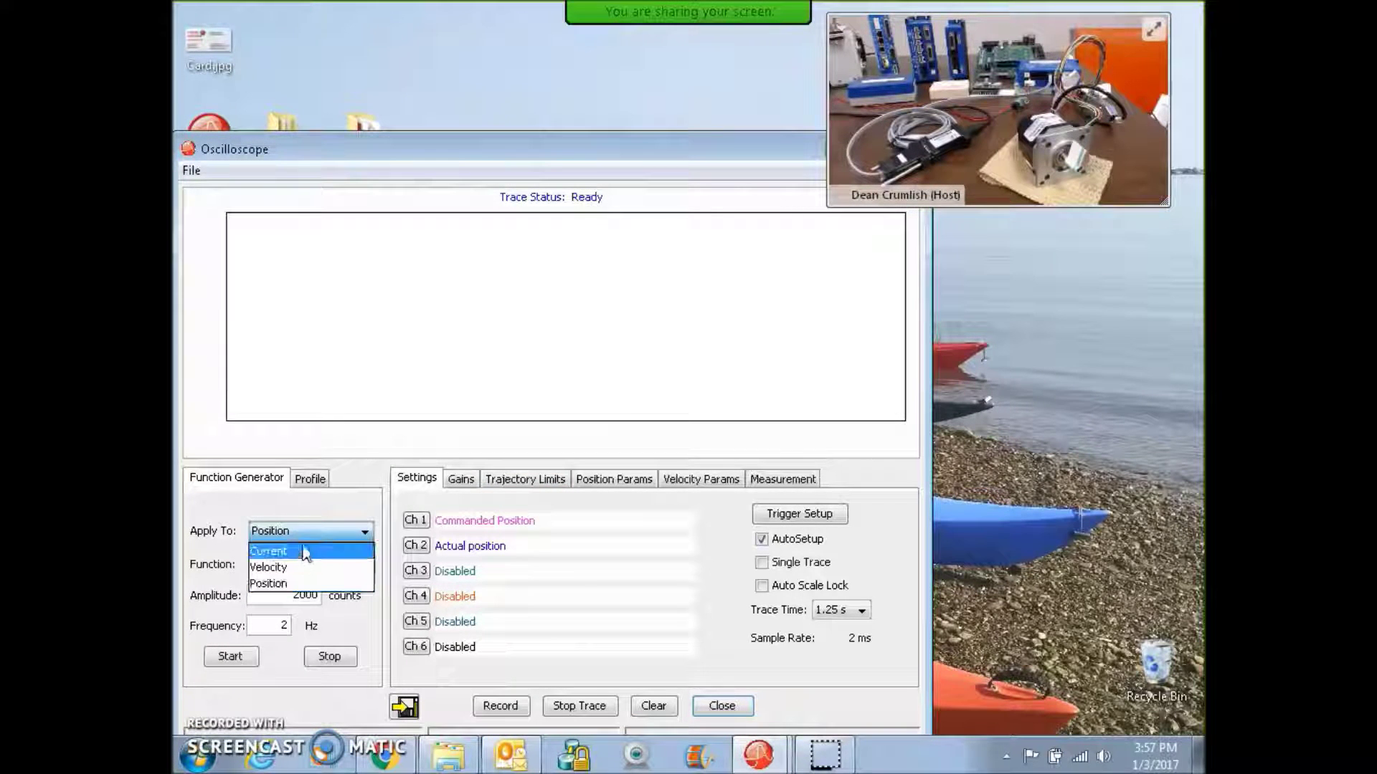
click(304, 548)
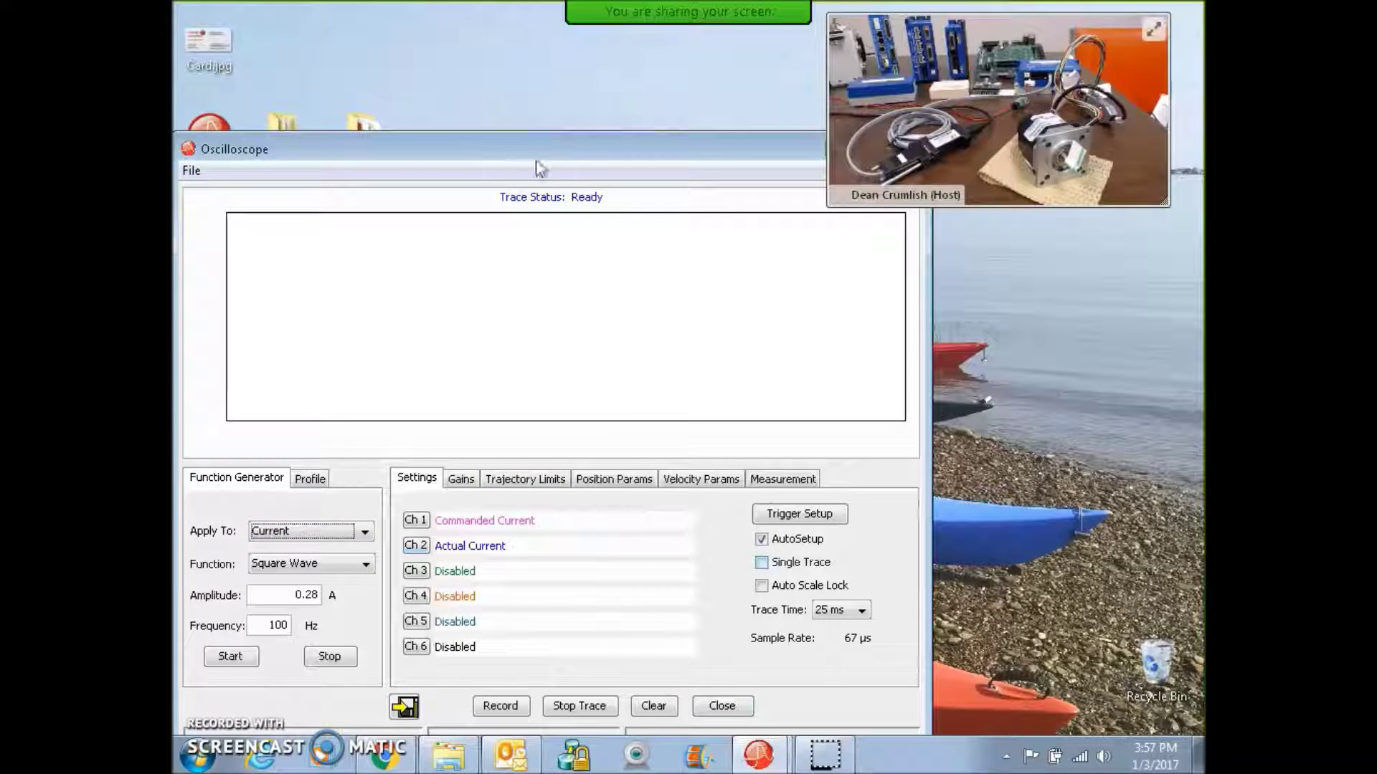
click(231, 656)
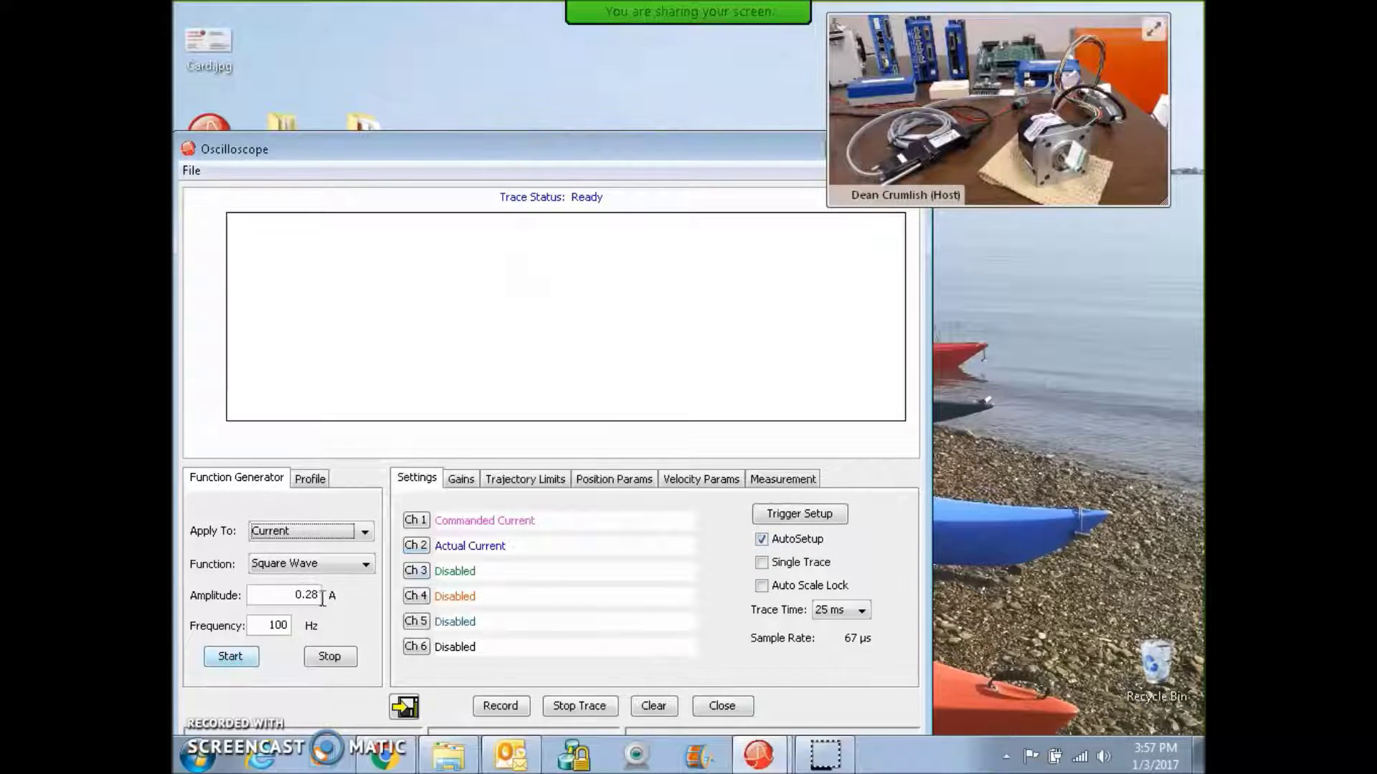
click(229, 656)
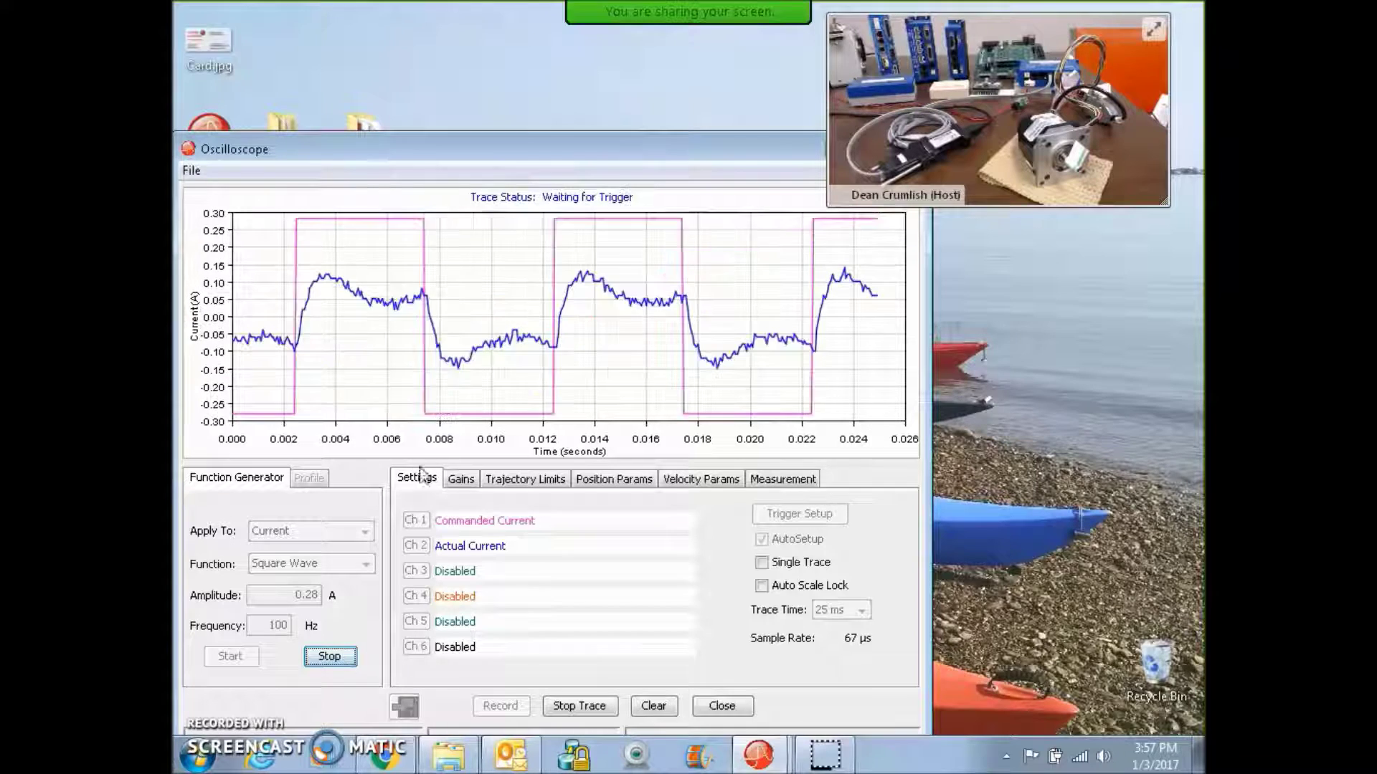
Step: Set the current loop gain Cp to 1000 in the oscilloscope while the square wave runs
click(461, 479)
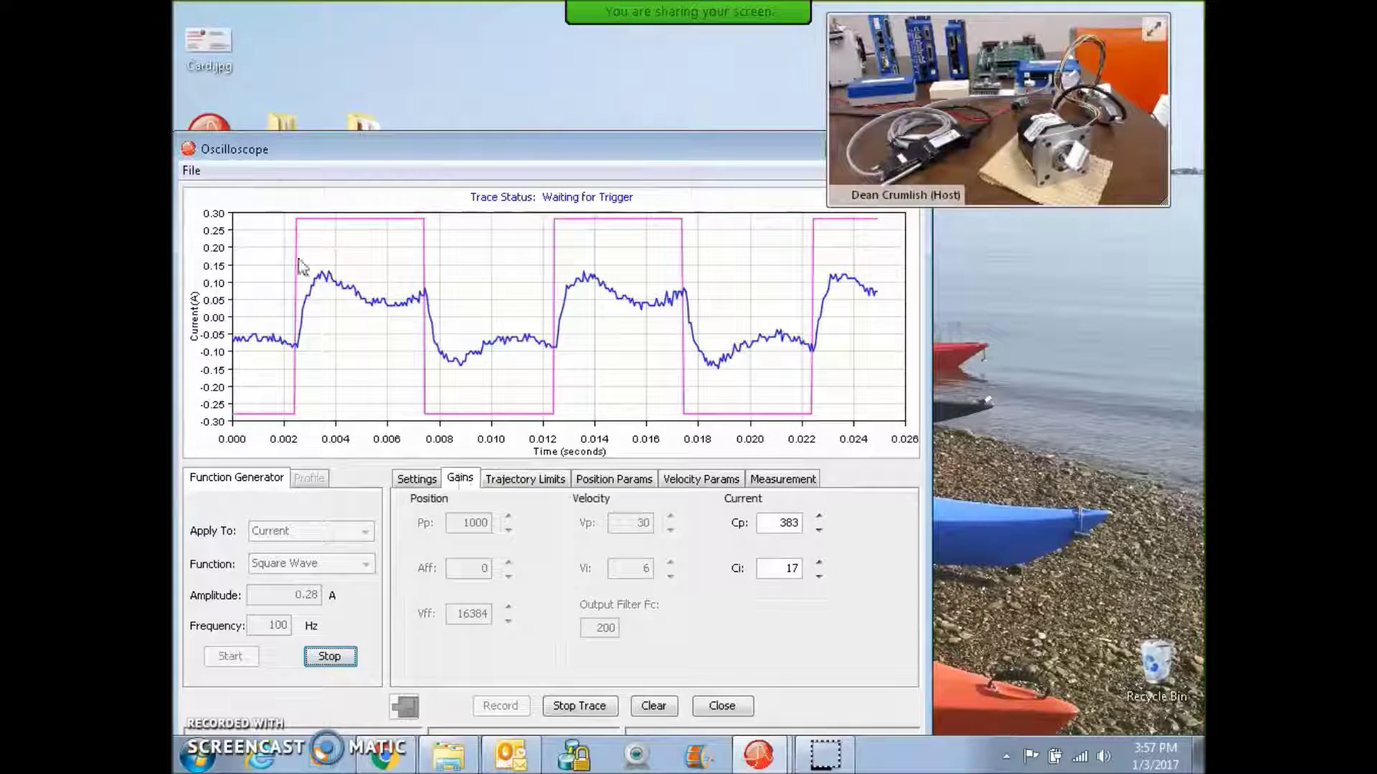
double_click(779, 522)
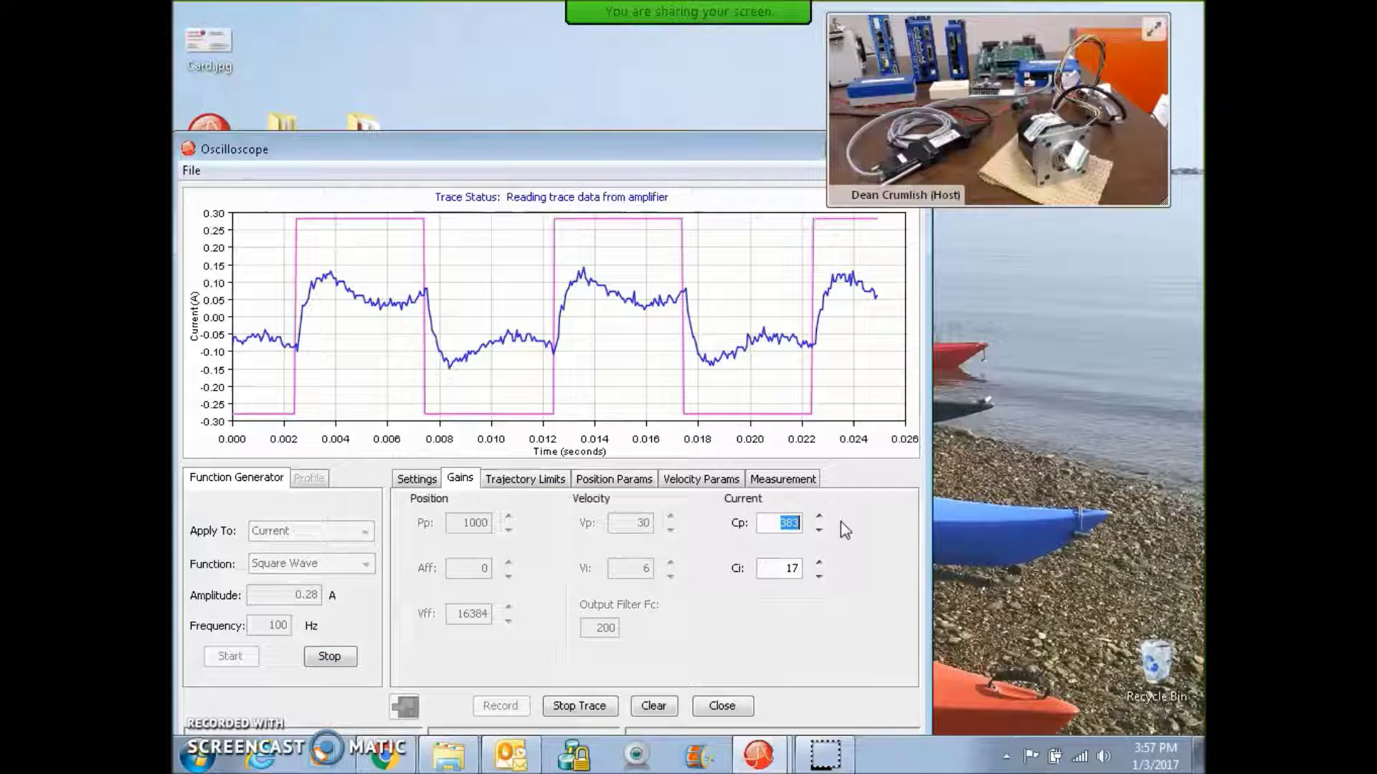
text(1000)
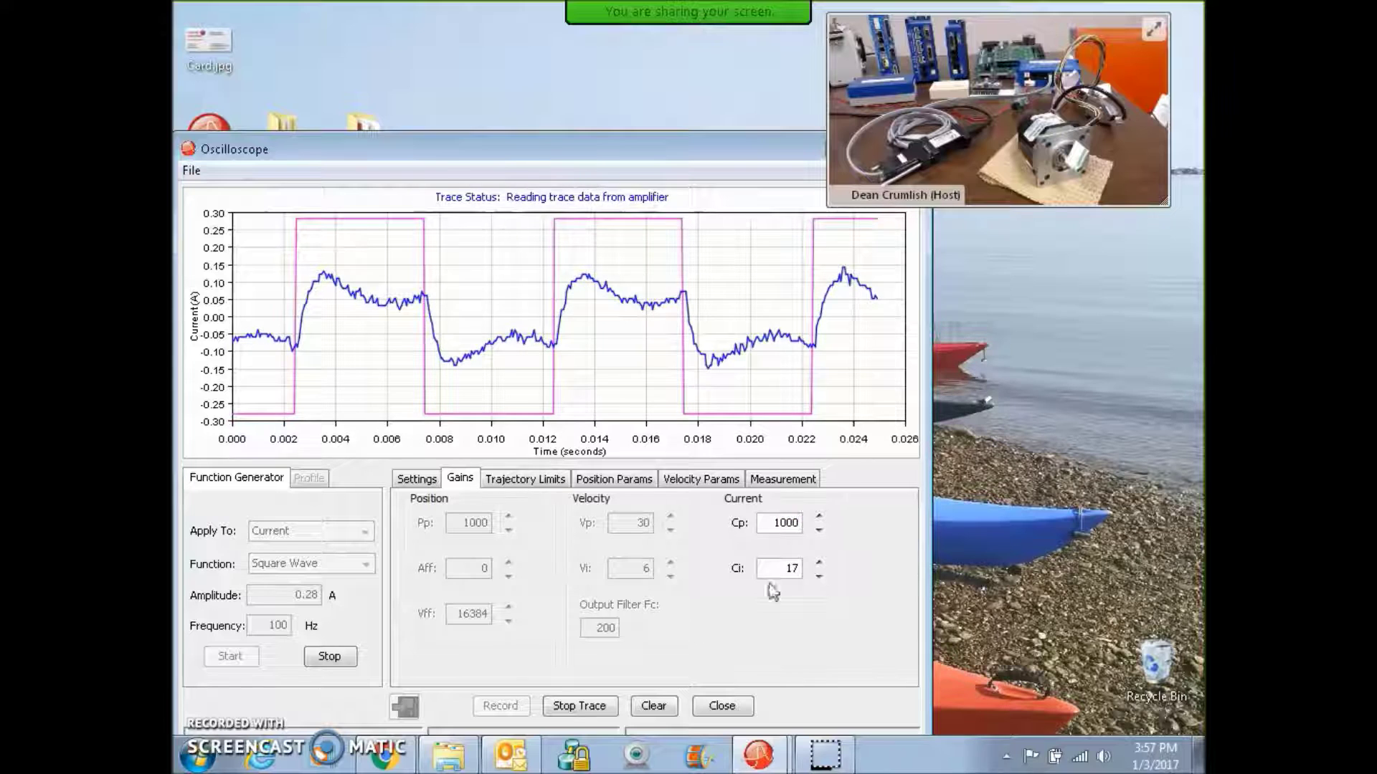
click(818, 563)
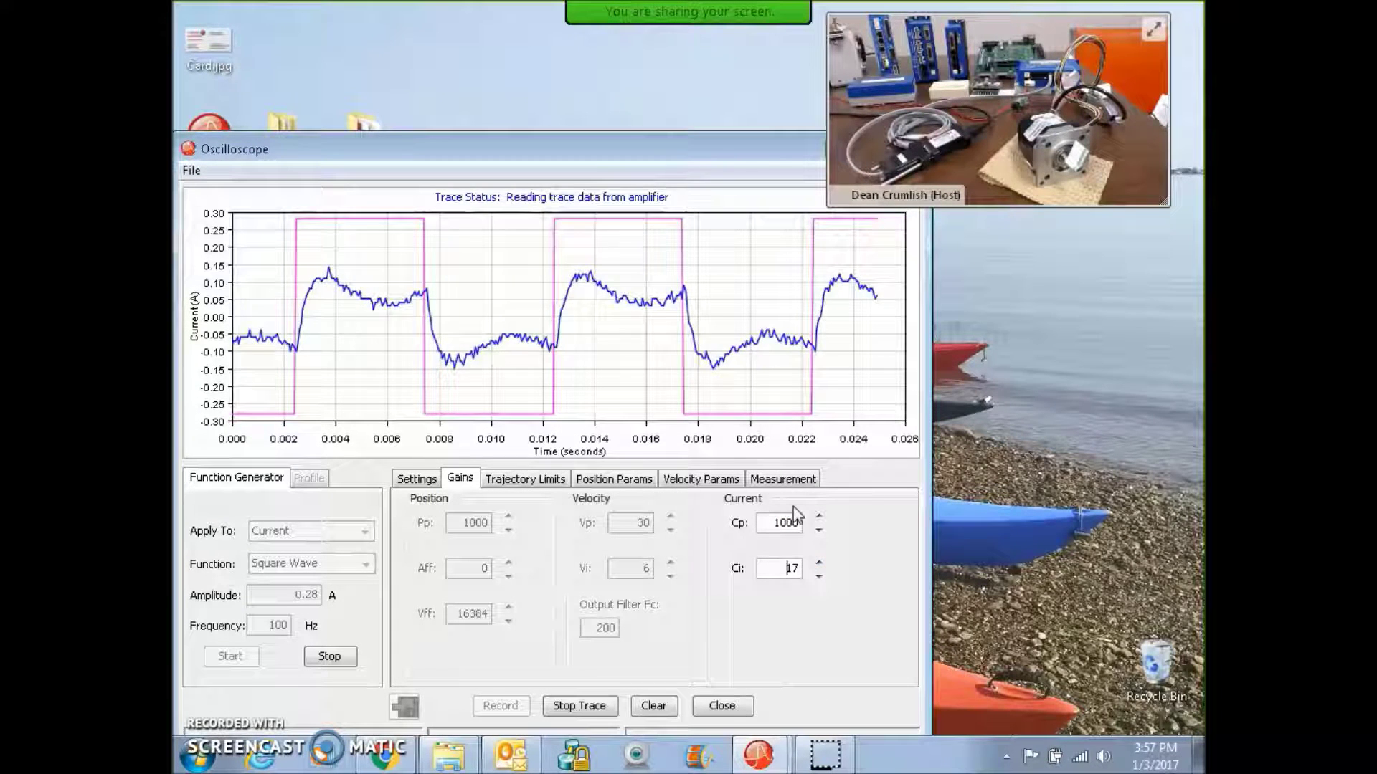
click(776, 524)
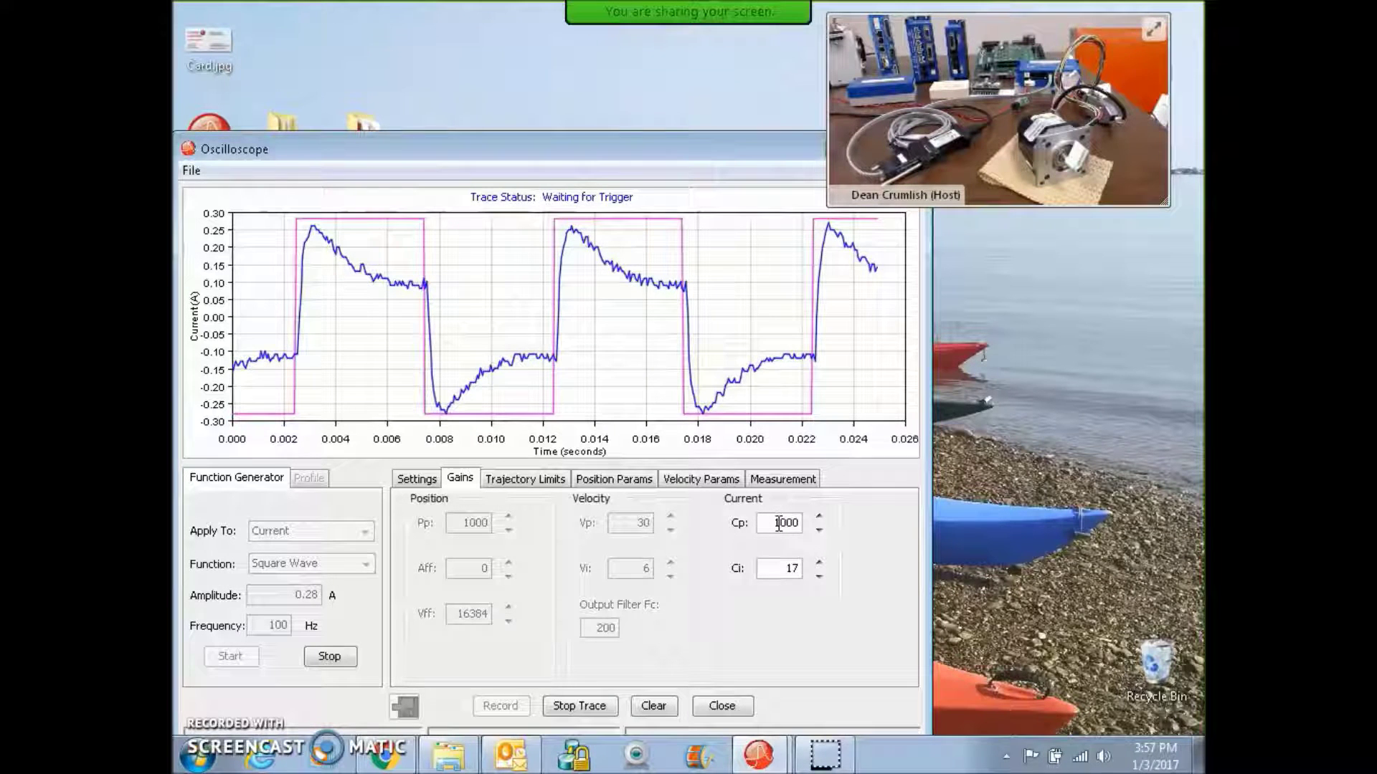
Step: Try the current loop gain Cp at 2000, then set it to 1500 while the square wave runs
key(Delete)
text(2)
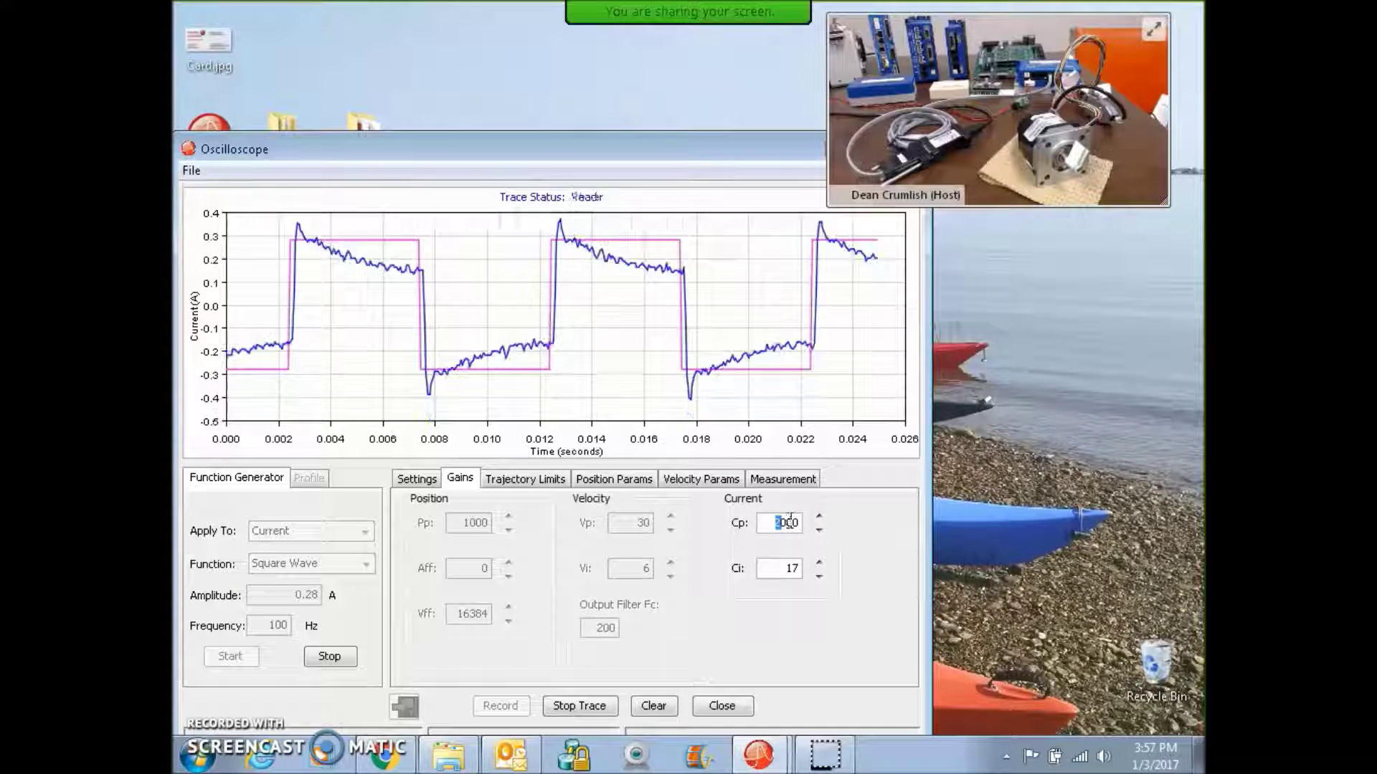
drag(787, 524, 768, 521)
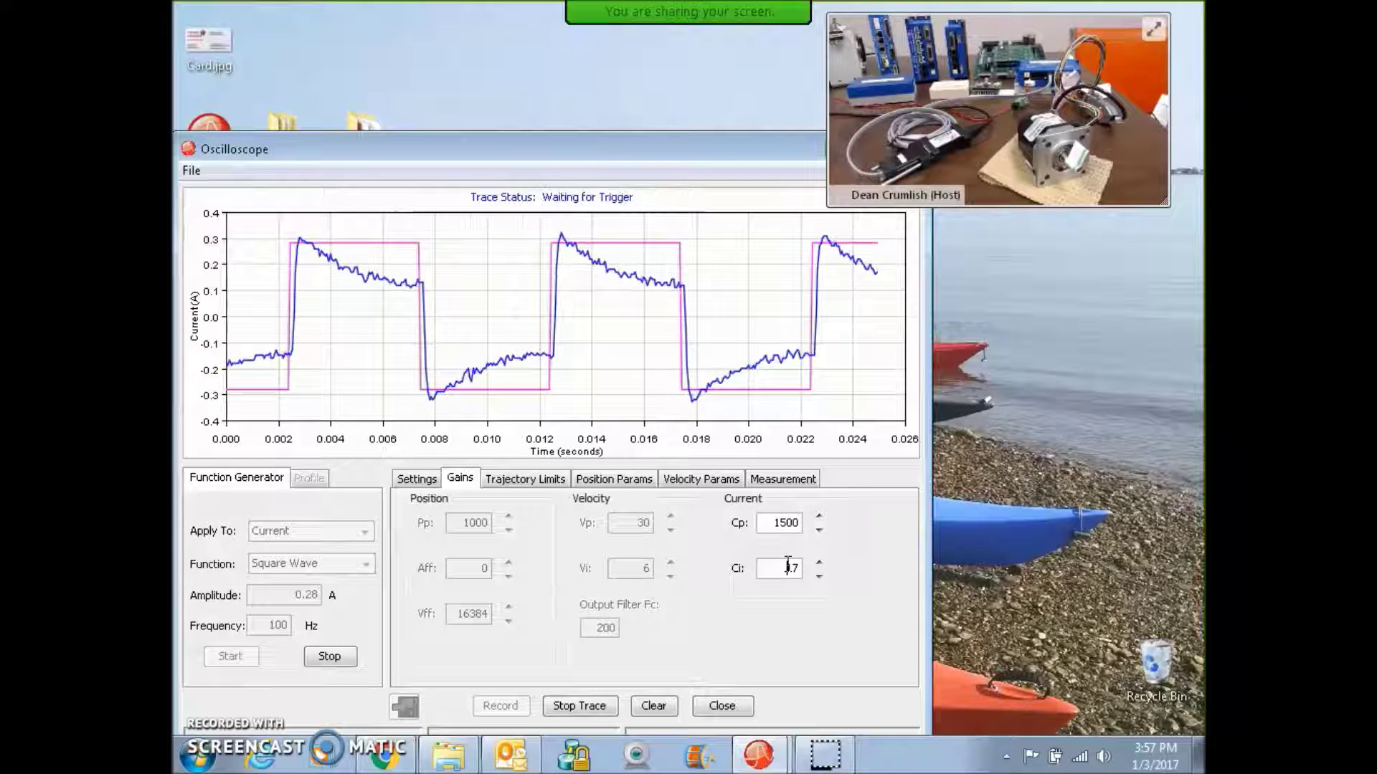
Step: Set the current loop gain Ci to 150 in the oscilloscope
double_click(788, 566)
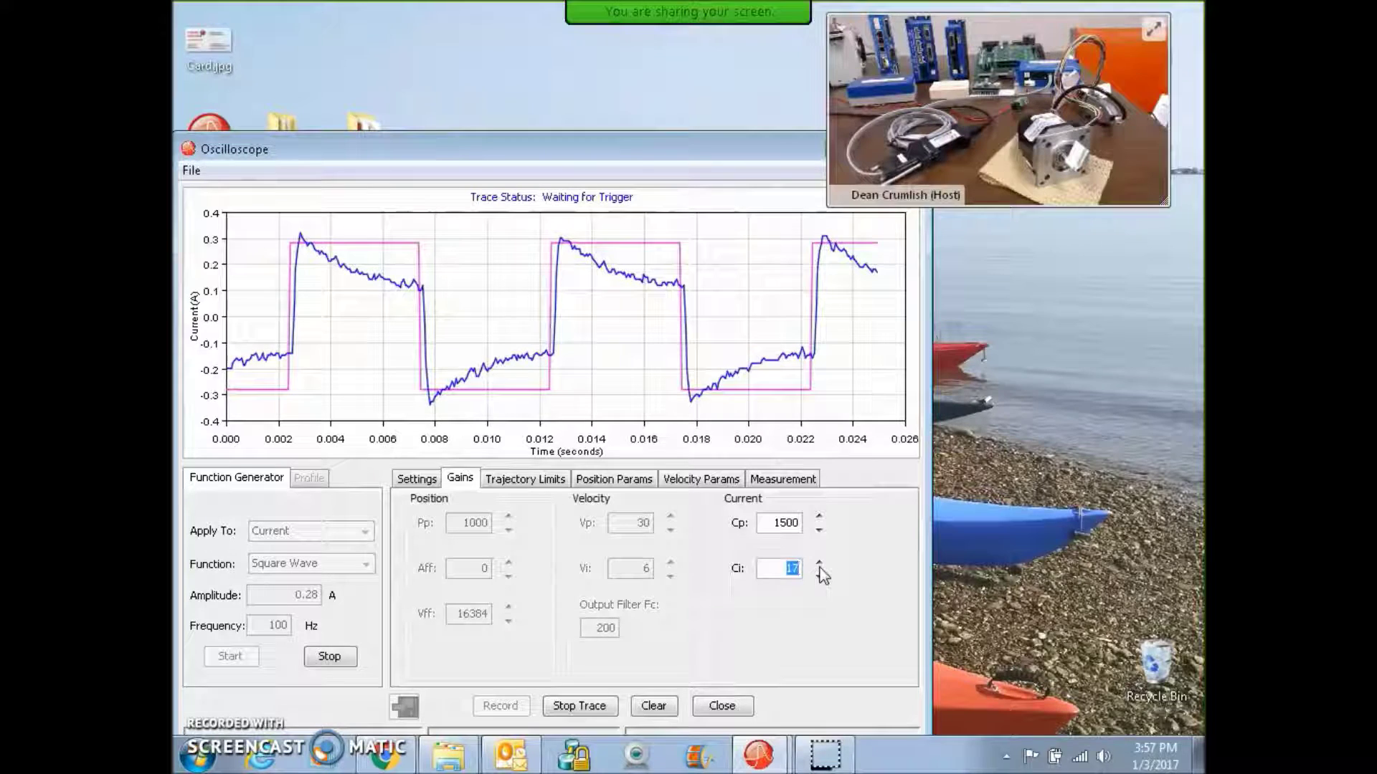
text(150)
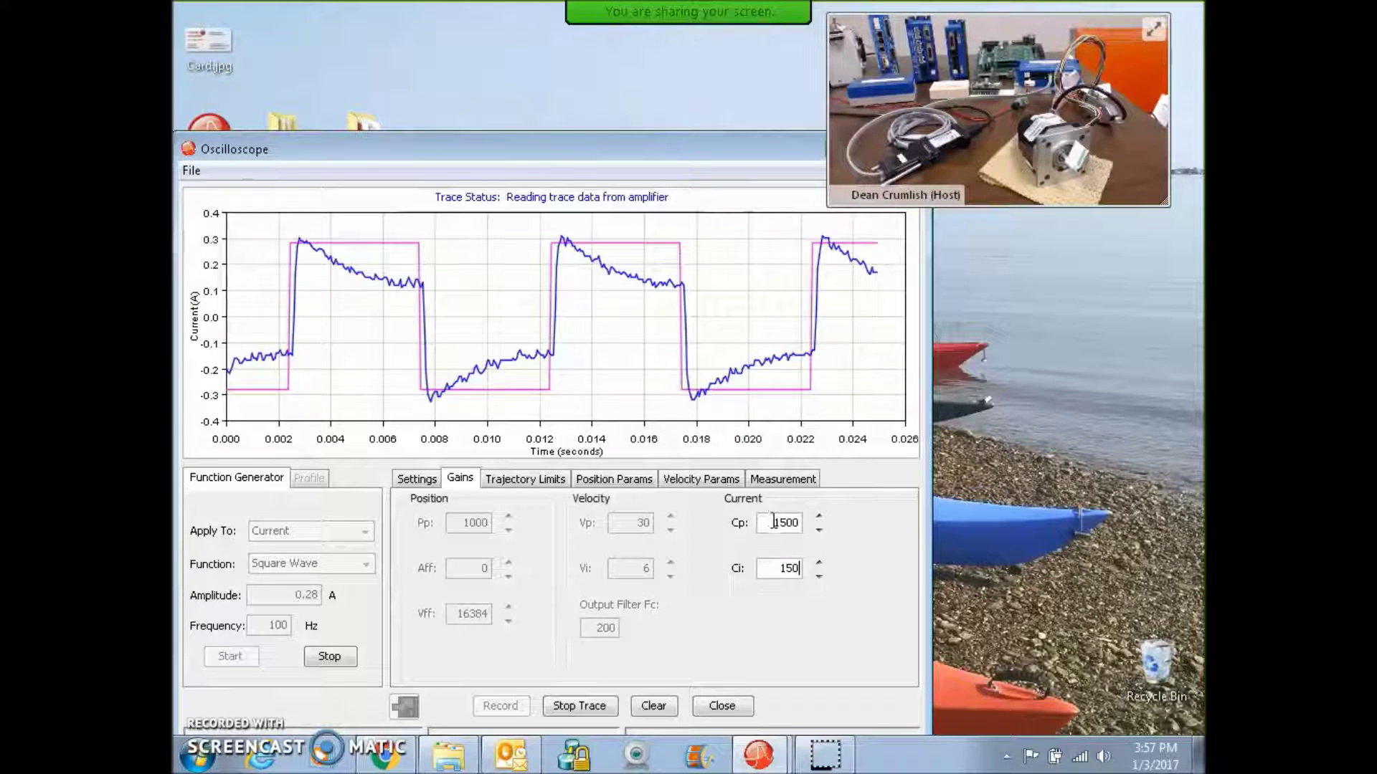
click(773, 522)
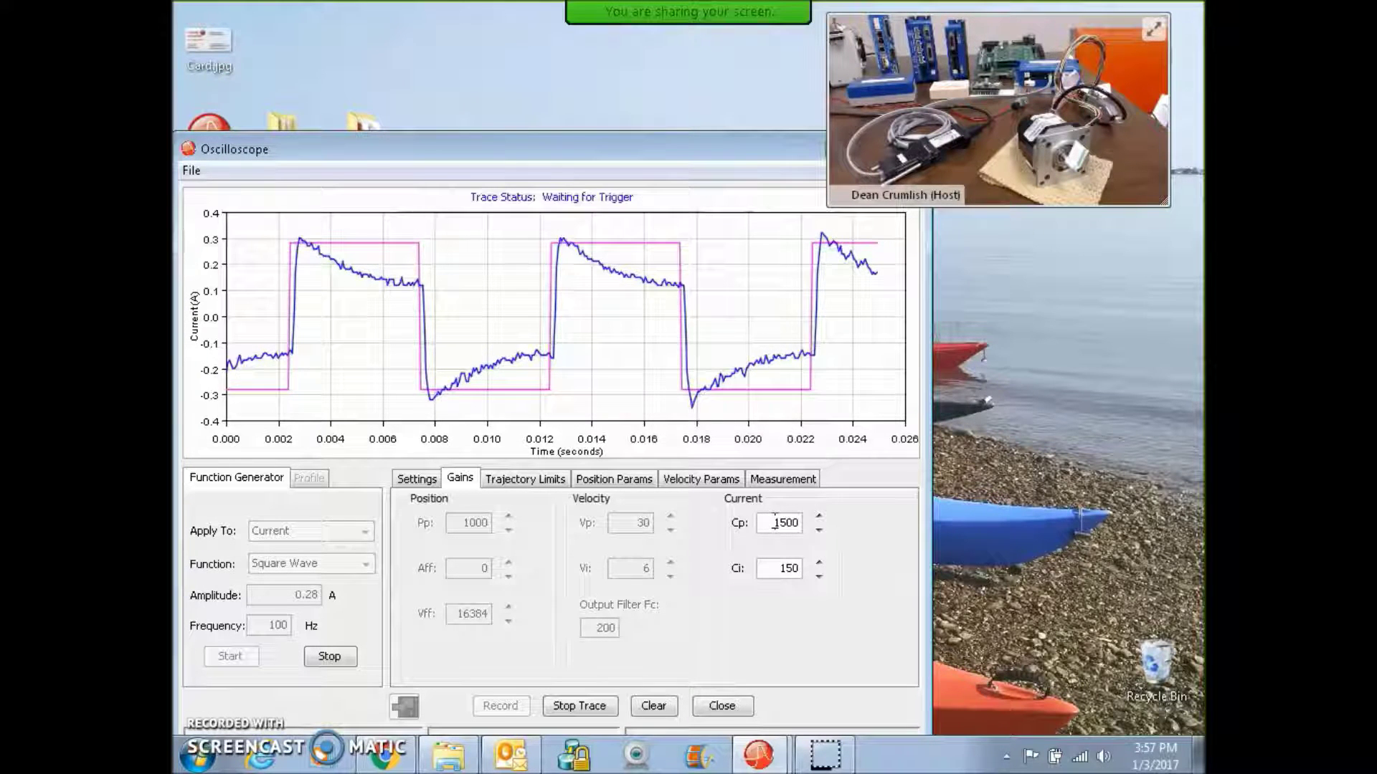
Step: Try the current loop gain Ci at 1500, then return it to 150
click(799, 568)
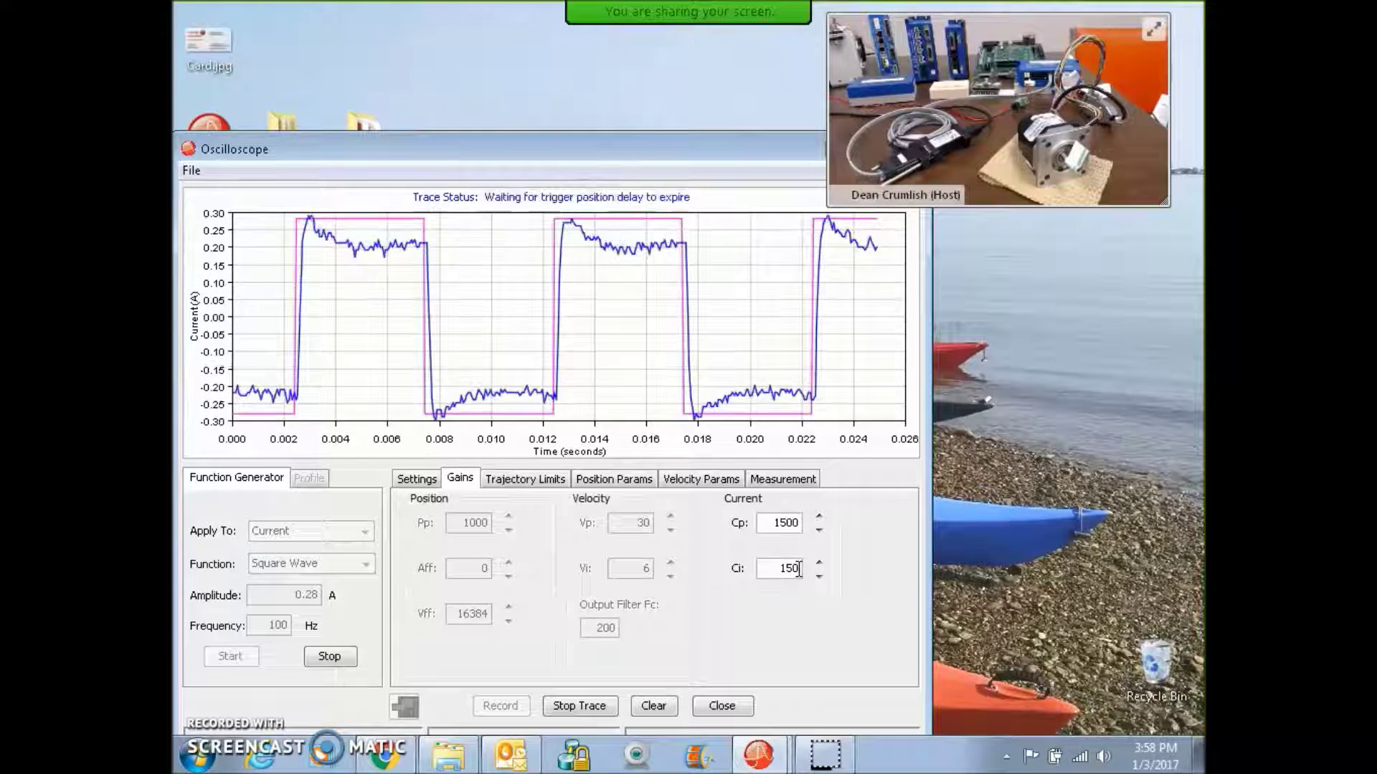
text(0)
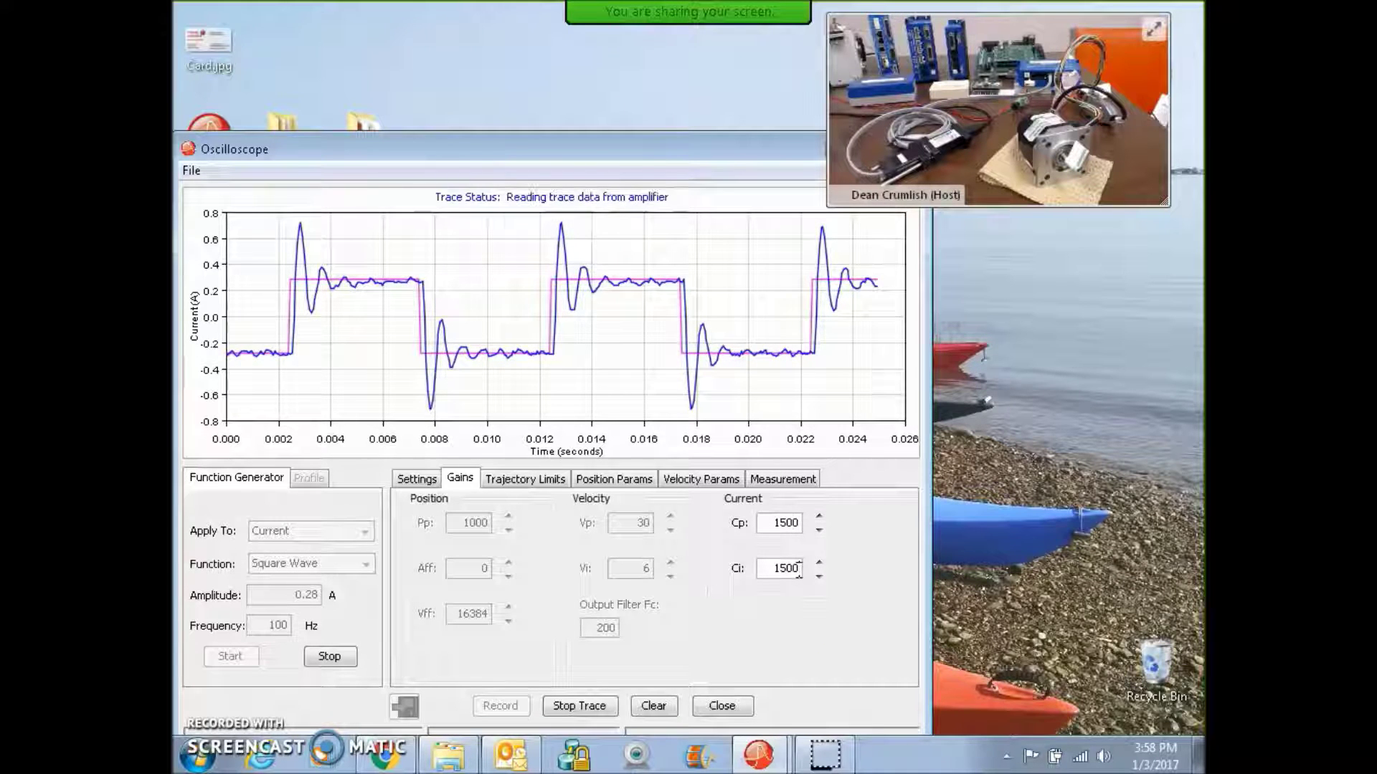
key(BackSpace)
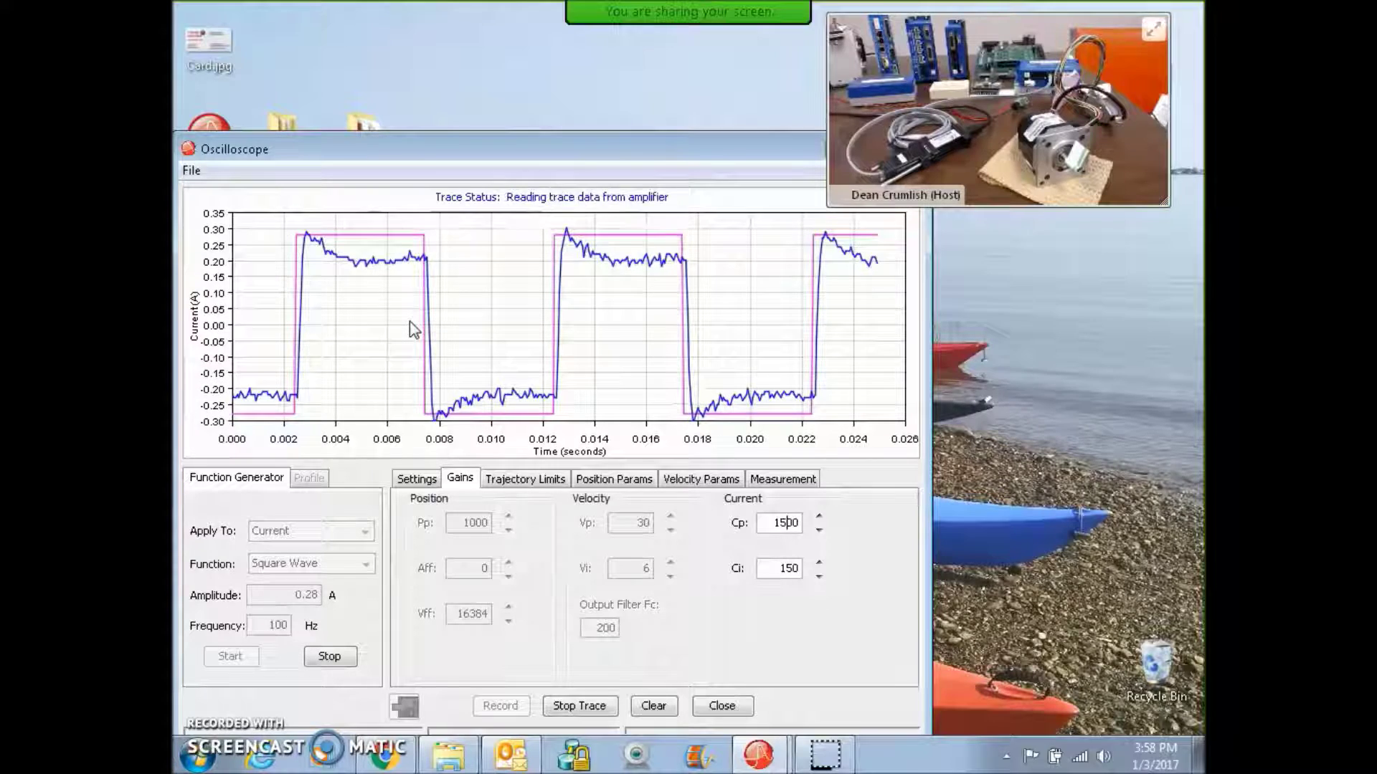
Step: Stop the current square wave, then measure the current loop's bandwidth with the tuned gains and close the measurement
click(329, 655)
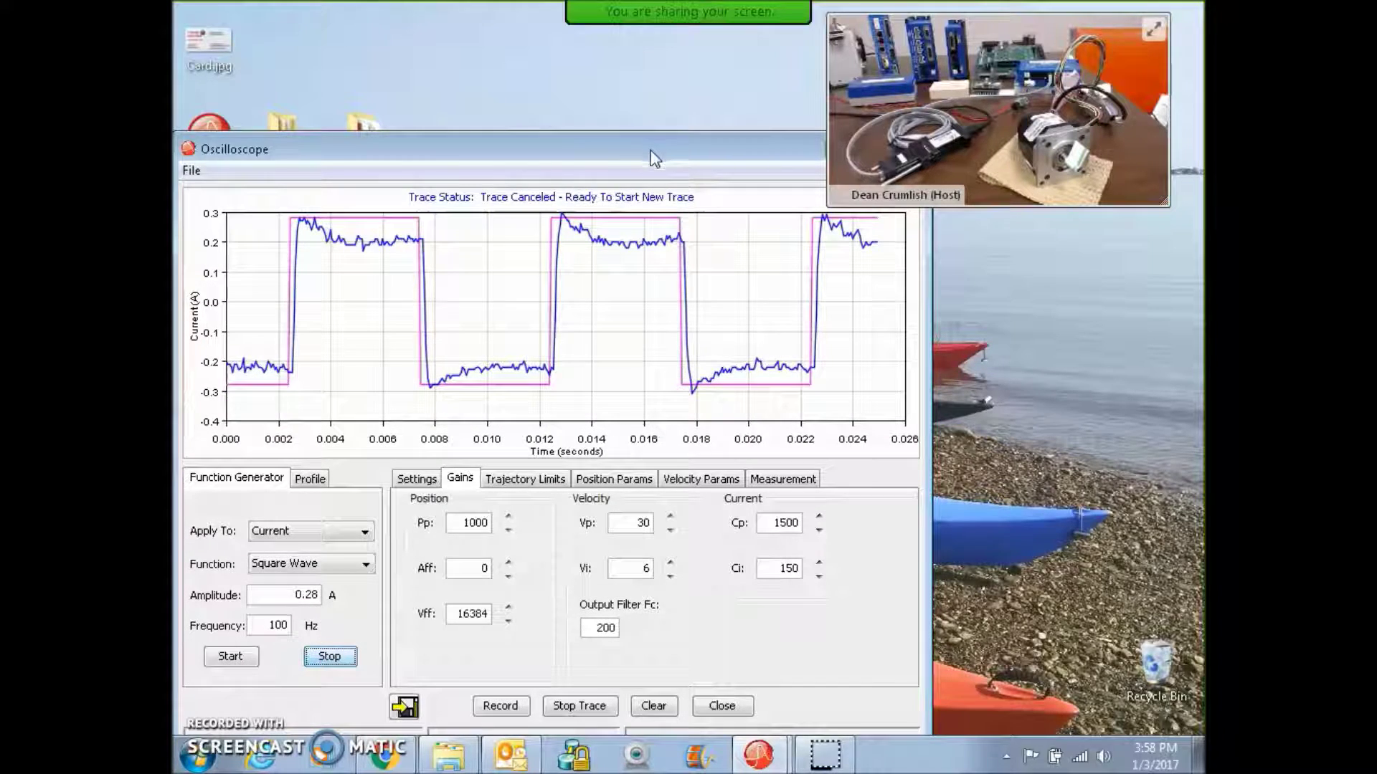
drag(652, 155, 579, 262)
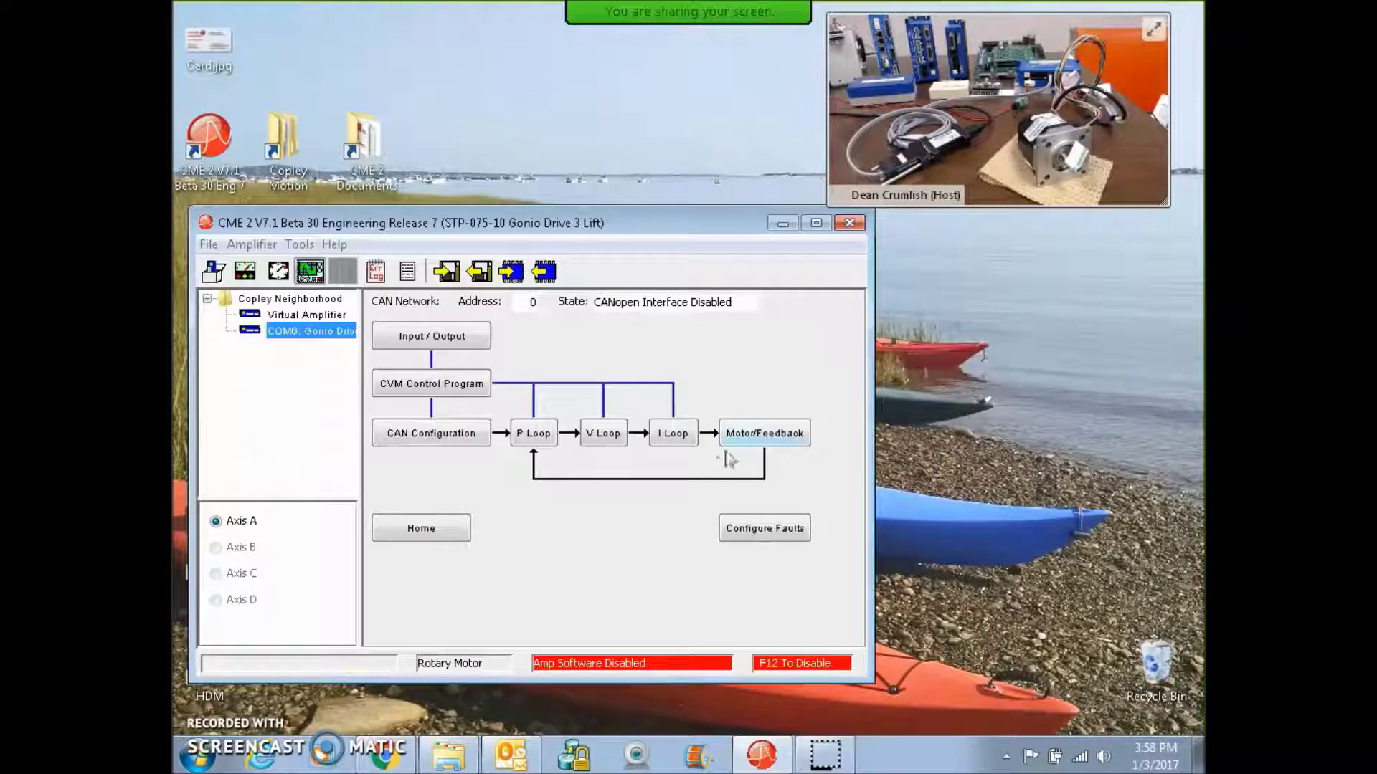
click(674, 433)
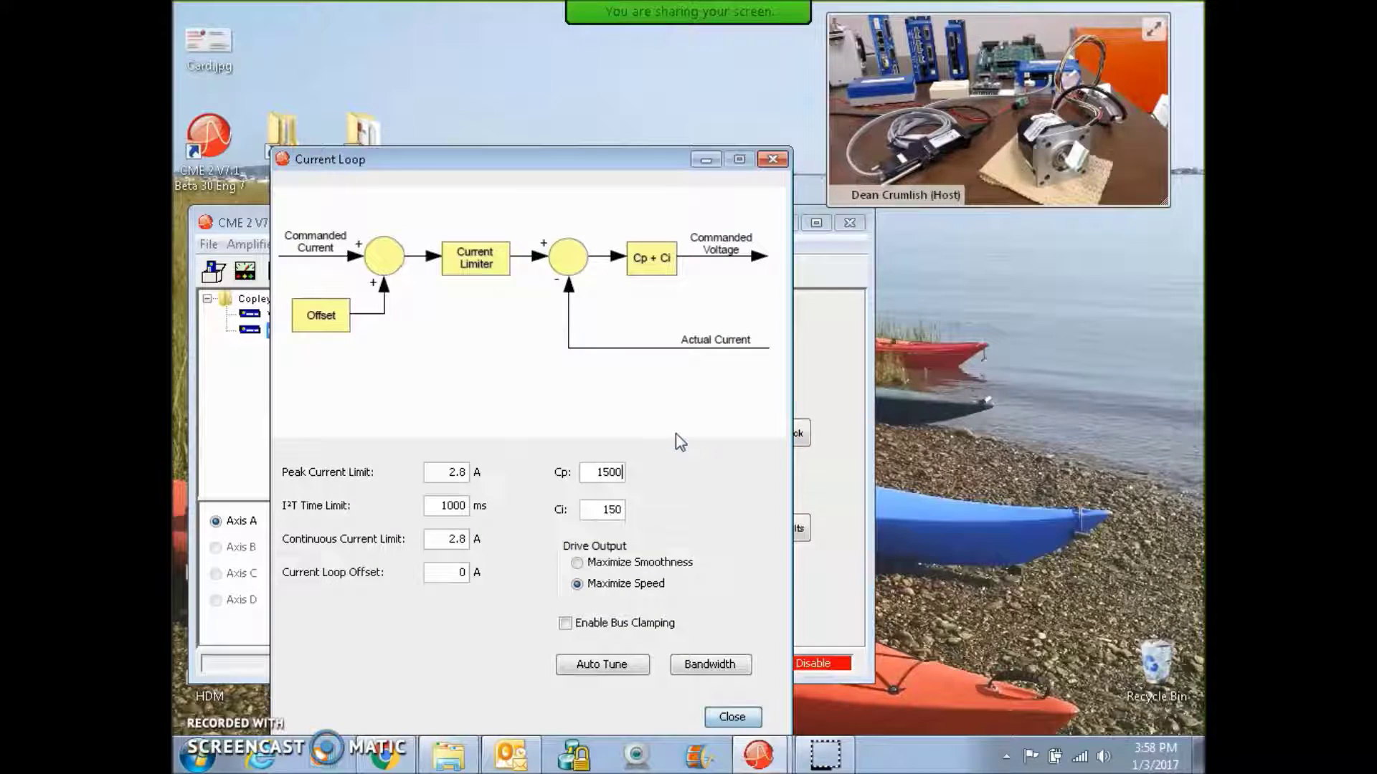
click(708, 665)
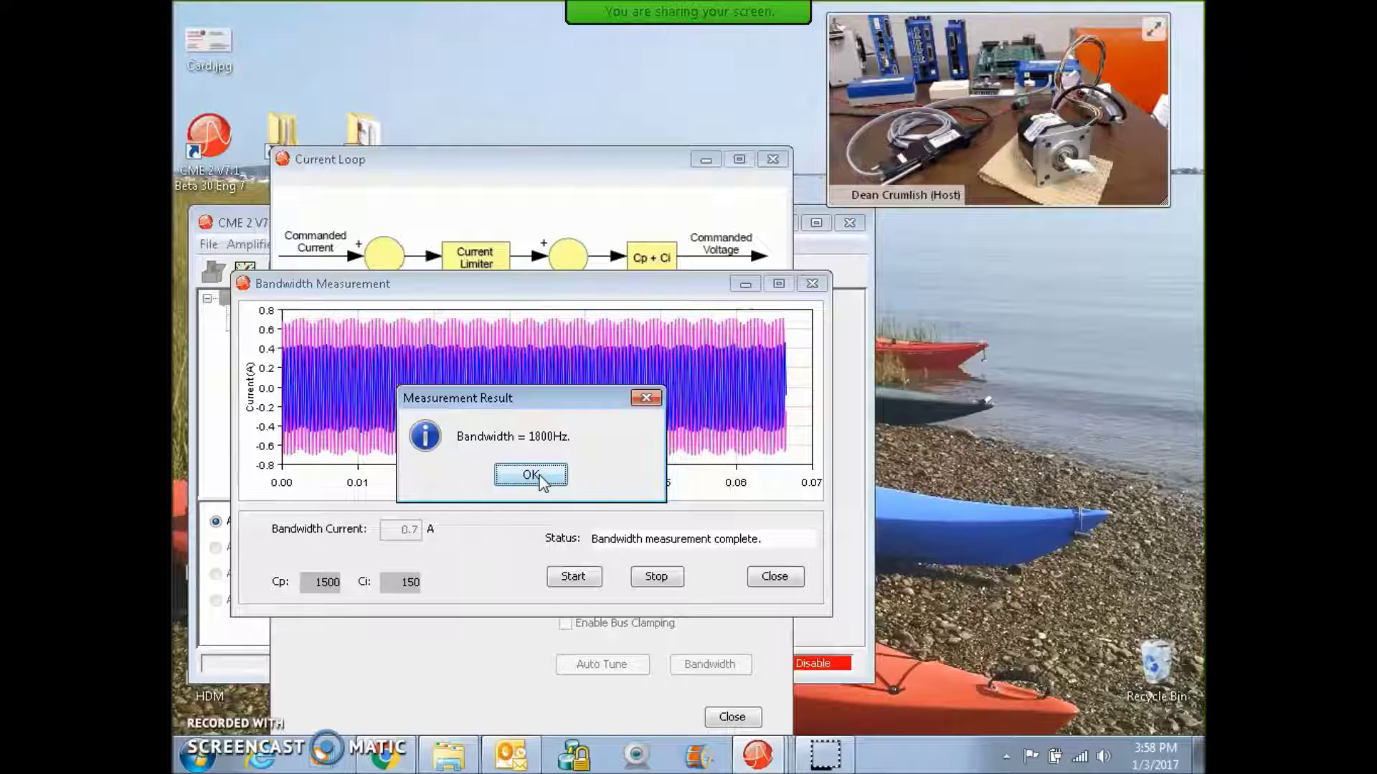
click(531, 474)
click(774, 576)
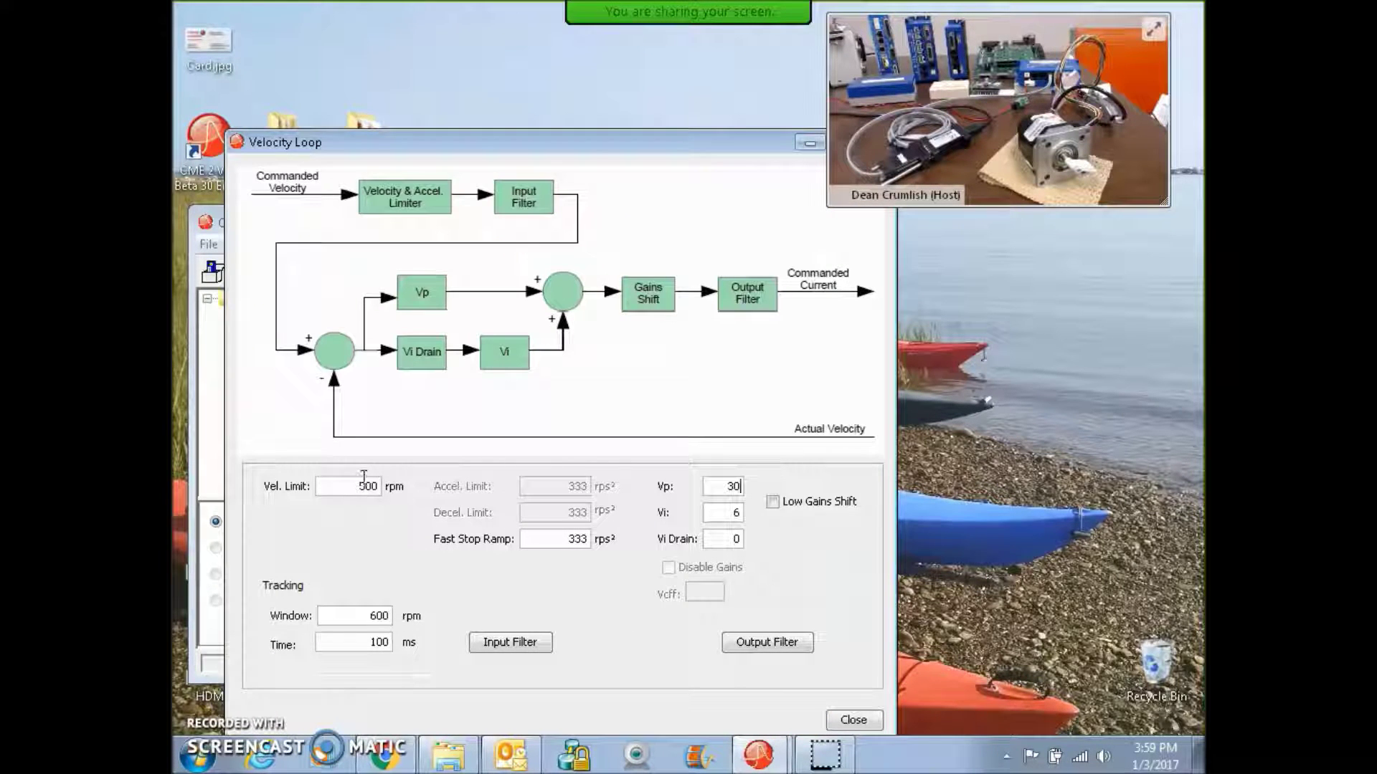
Step: Set the velocity loop's velocity limit to 3000 rpm and close the velocity loop settings
drag(364, 485, 336, 483)
text(3)
key(Tab)
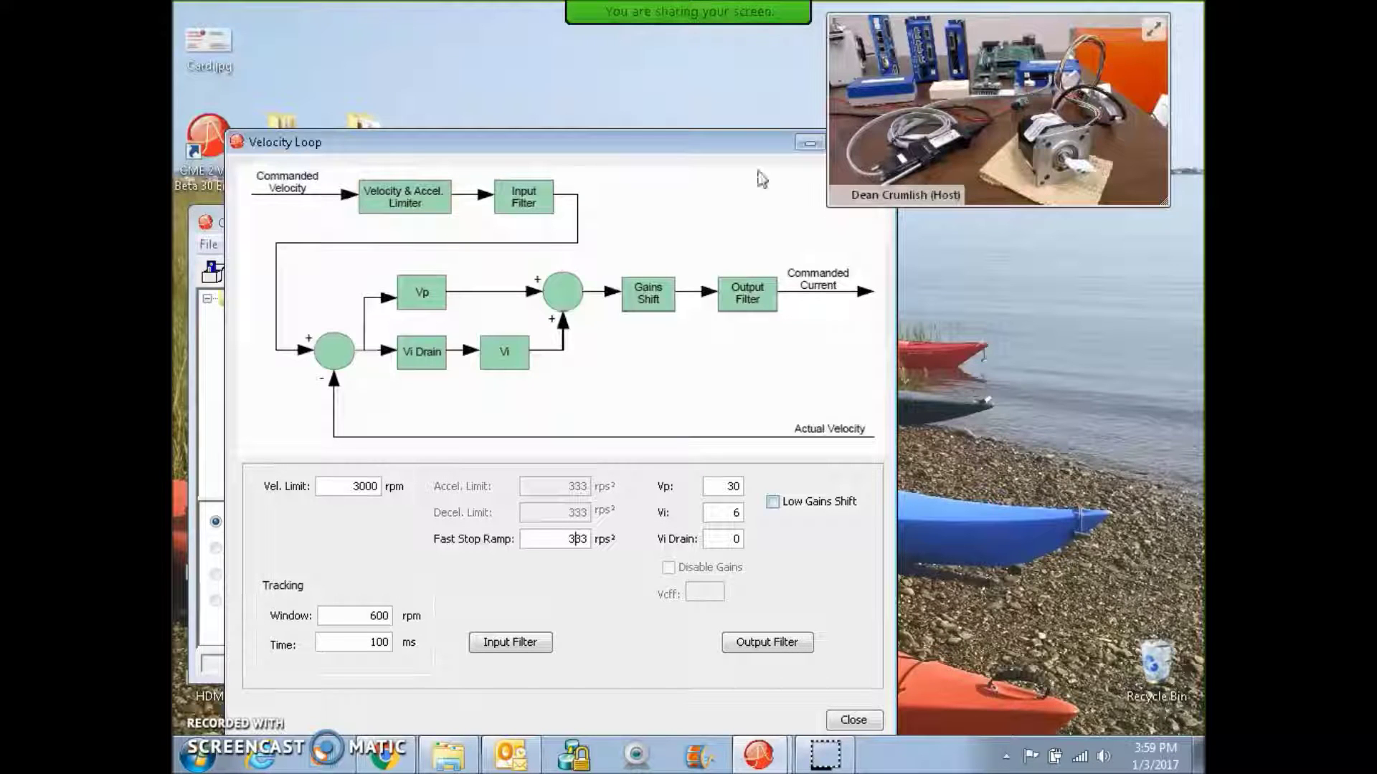
drag(757, 145, 712, 221)
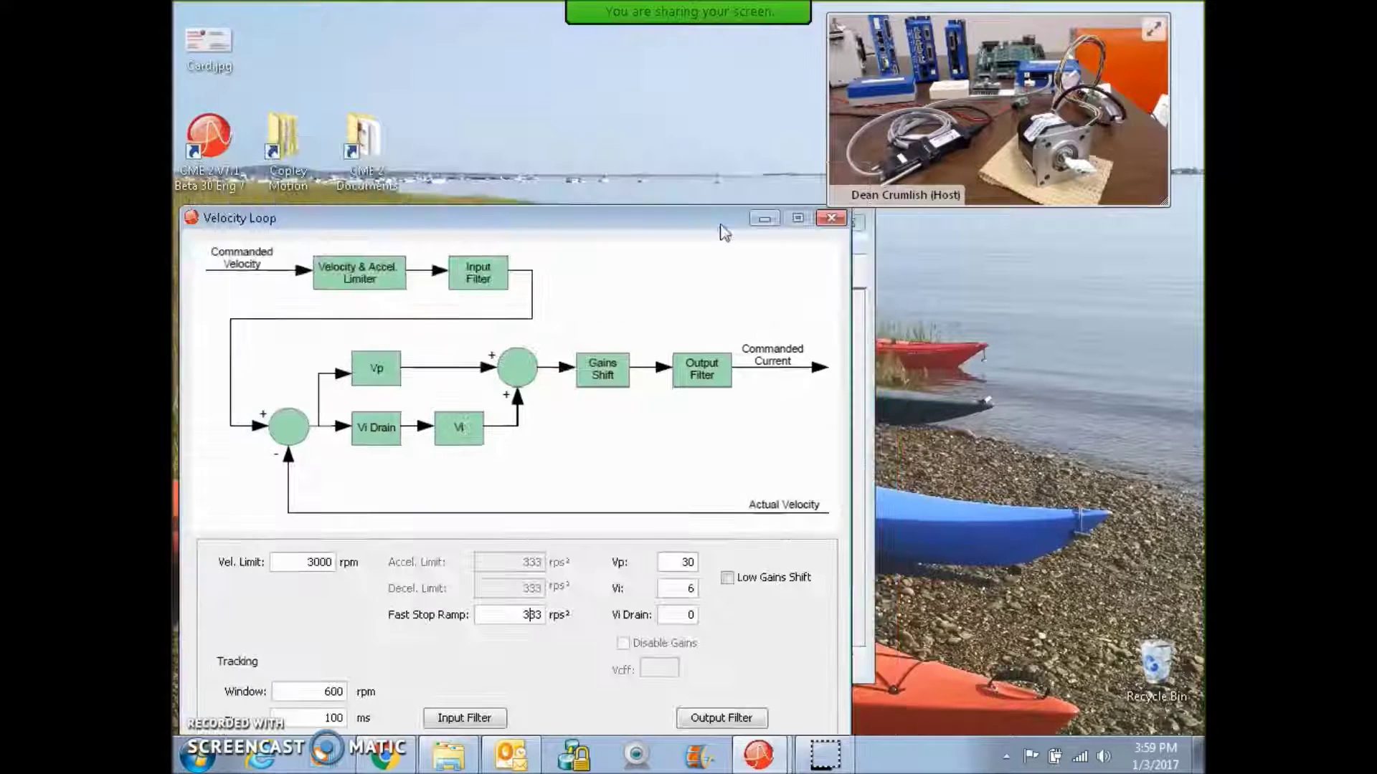
click(831, 219)
Step: Open the oscilloscope and apply the function generator to Velocity
click(310, 272)
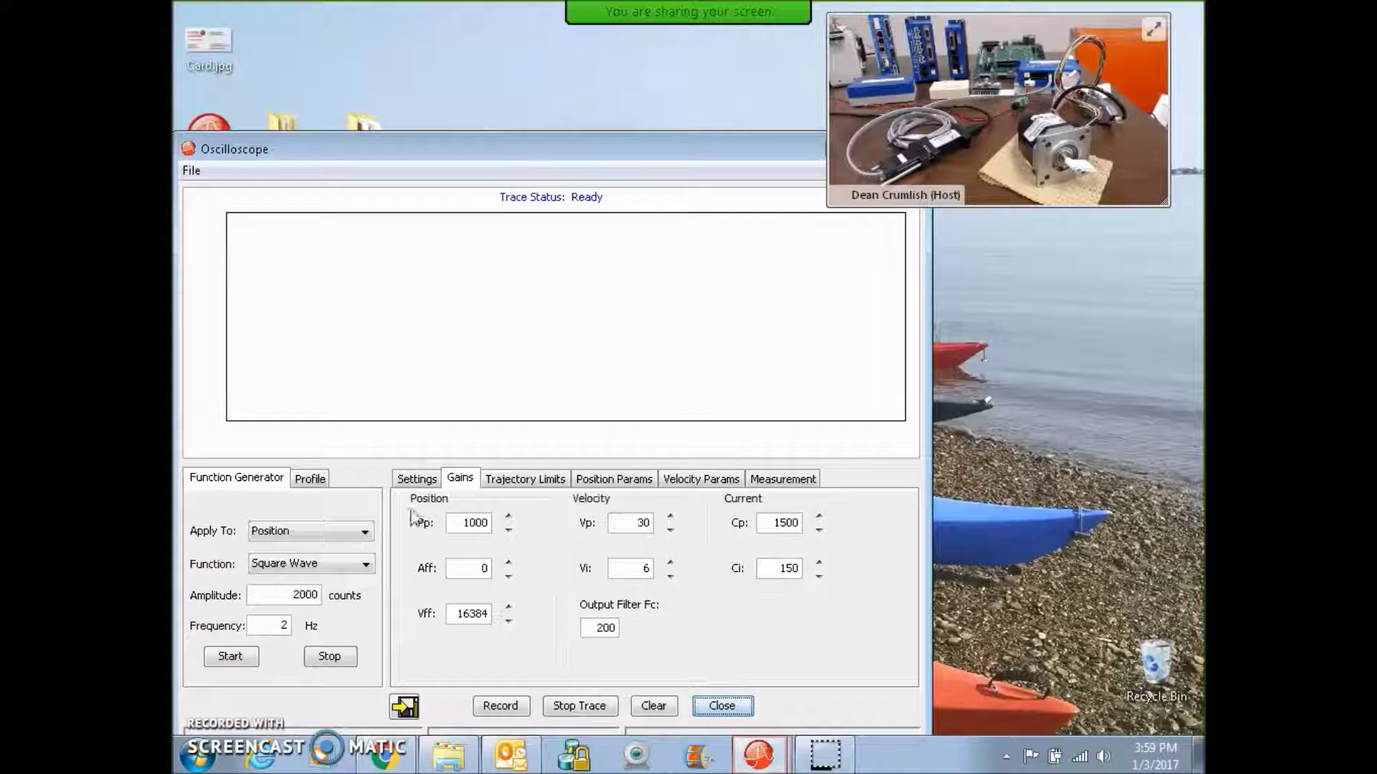
click(282, 530)
click(281, 565)
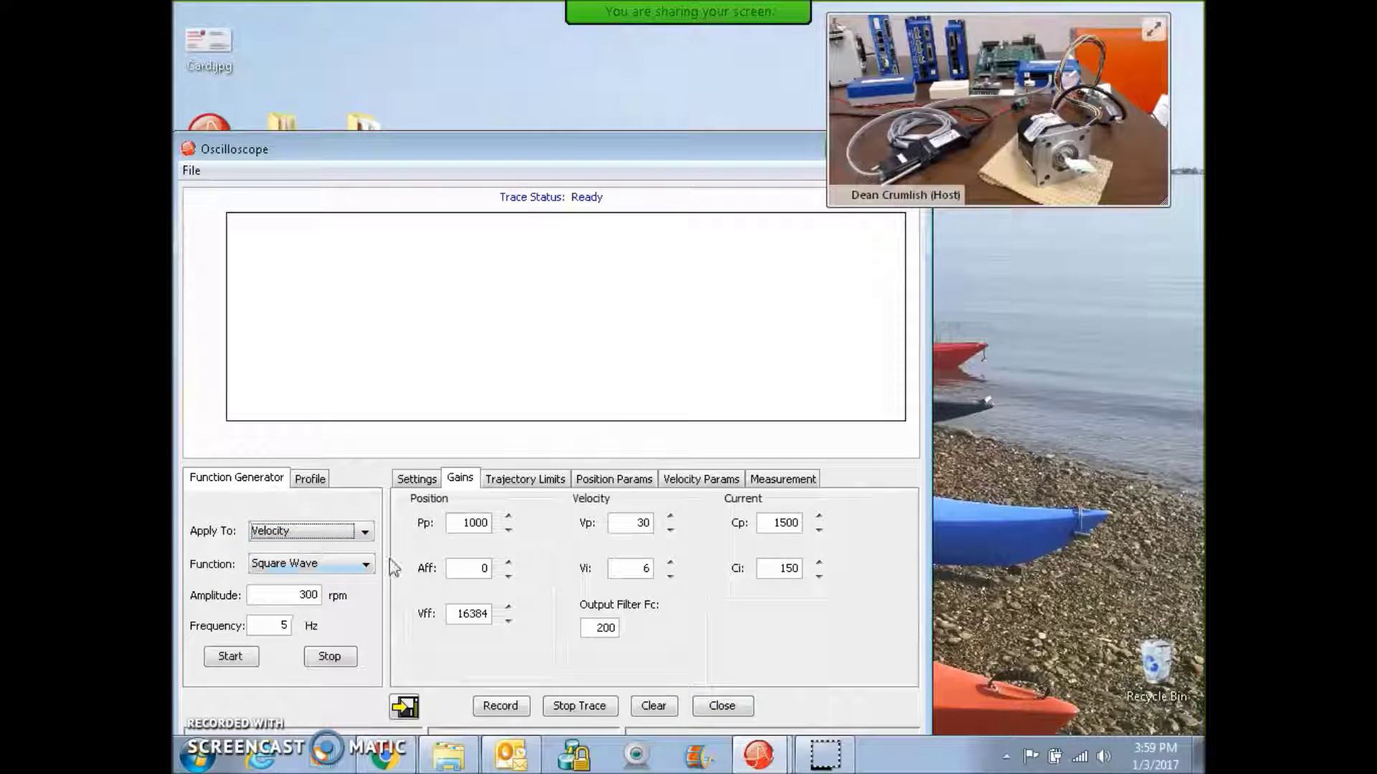
Step: Set the velocity parameters' acceleration and deceleration limits to 200 rps² each
click(695, 479)
drag(713, 552, 834, 546)
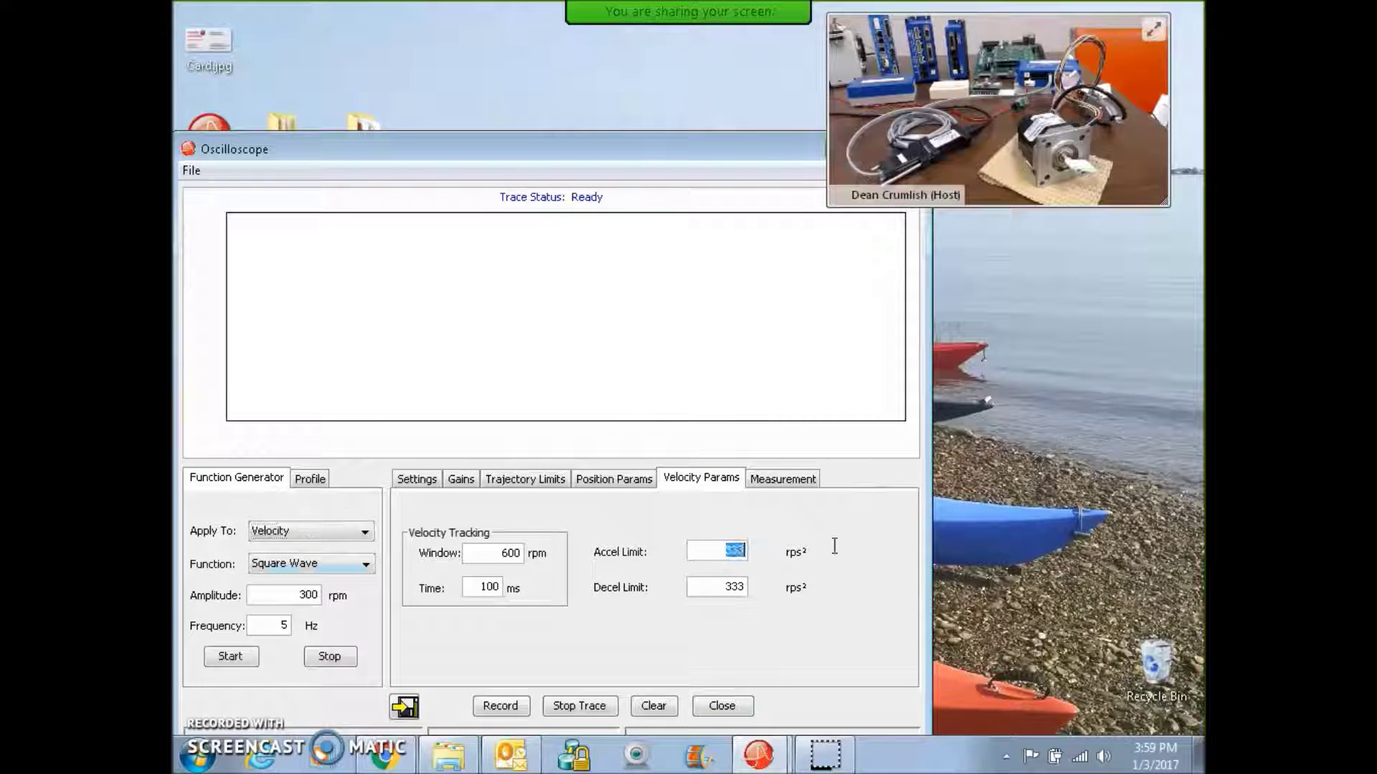
text(200)
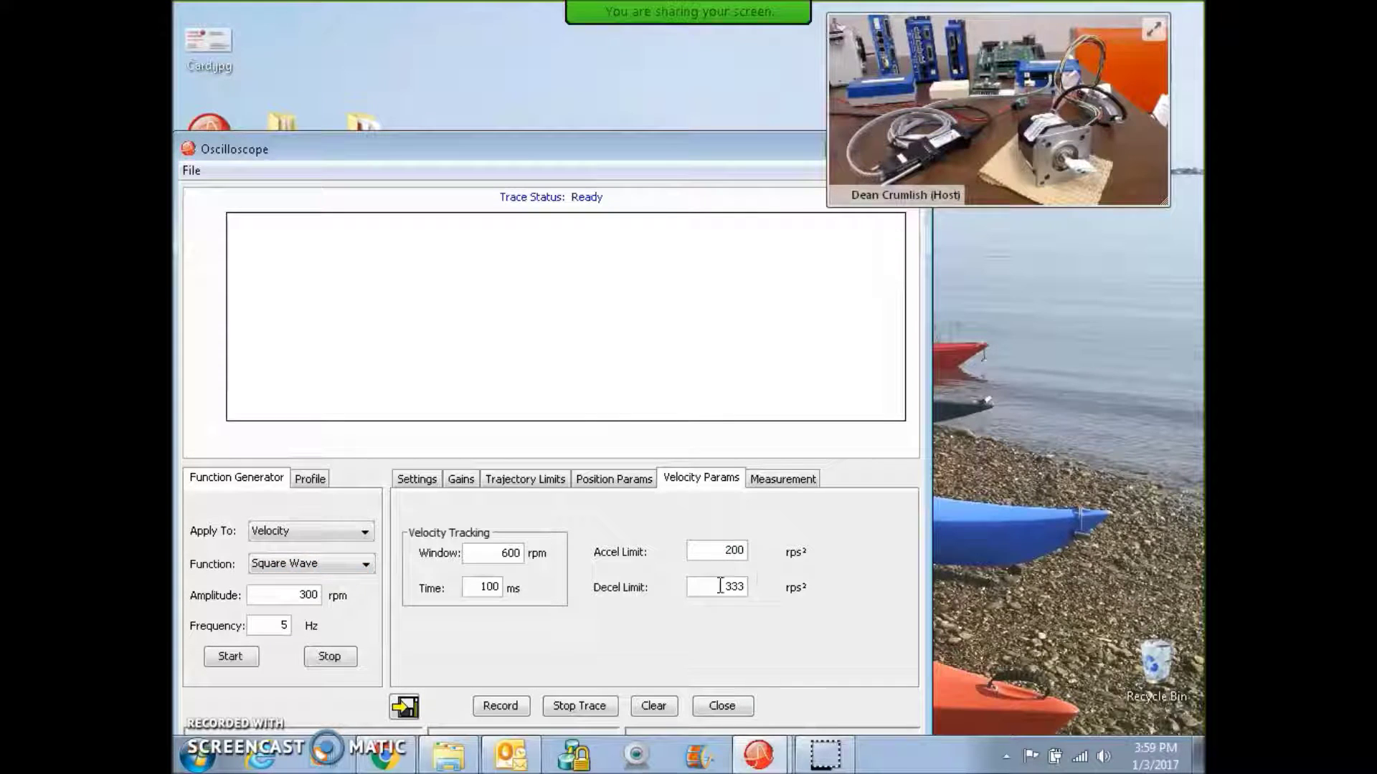
drag(720, 586, 802, 593)
Step: Show the oscilloscope's trace channel settings and start the 300 rpm, 5 Hz velocity square wave
drag(448, 134, 566, 89)
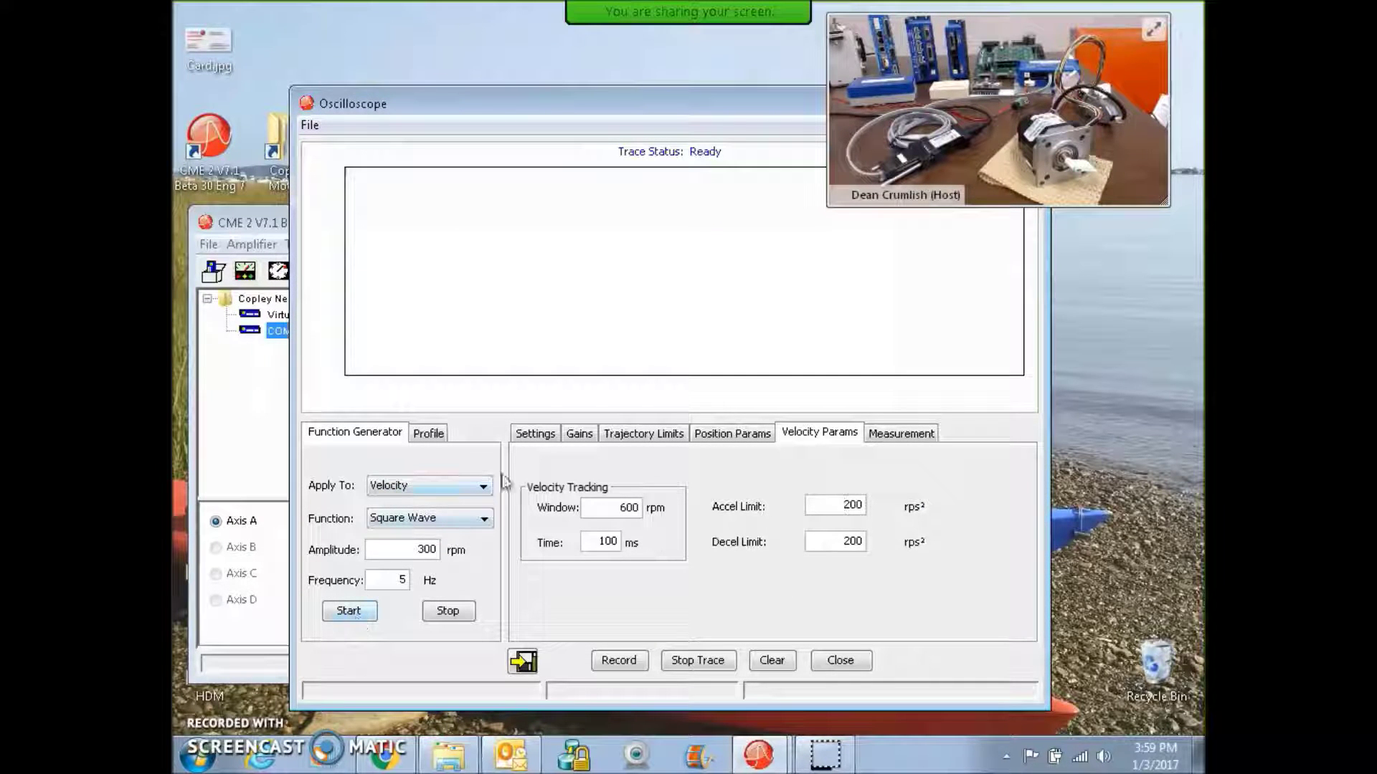
click(539, 434)
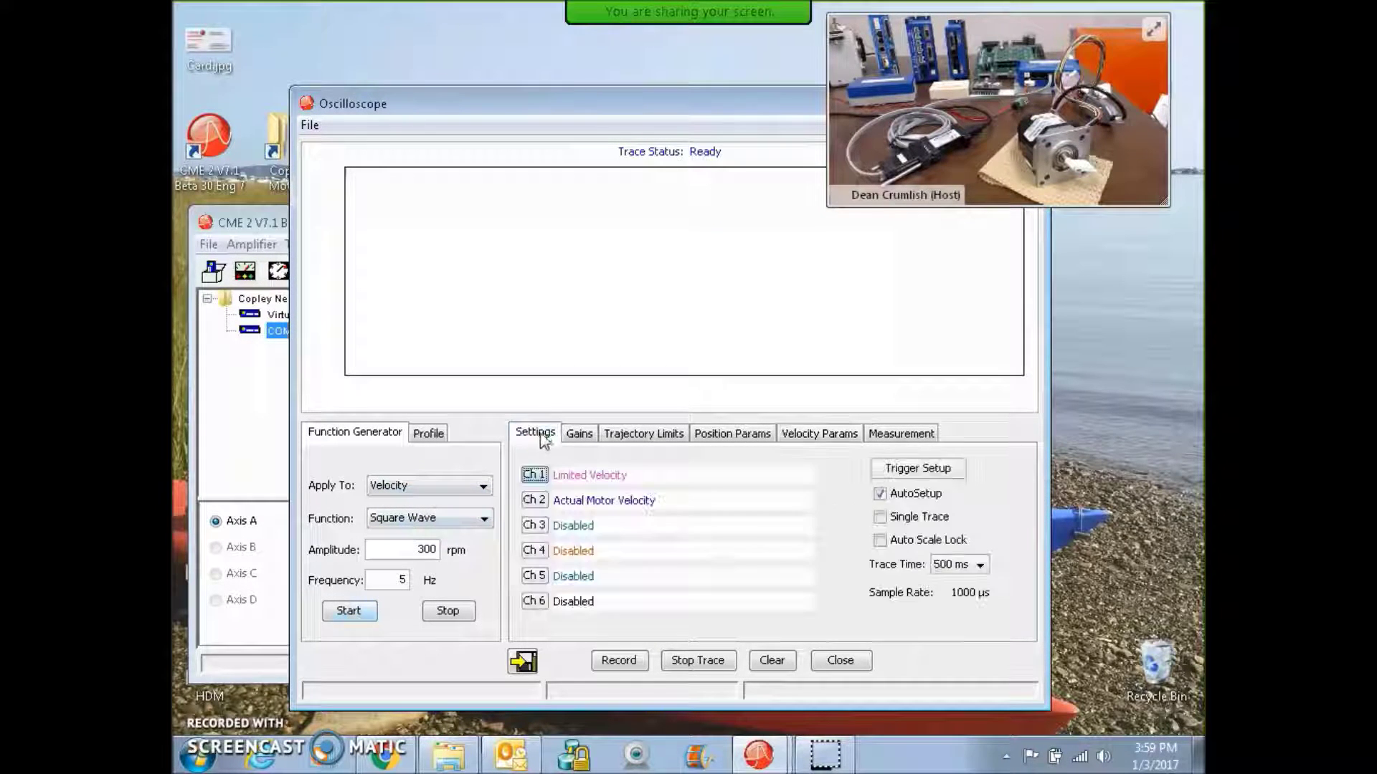
click(349, 611)
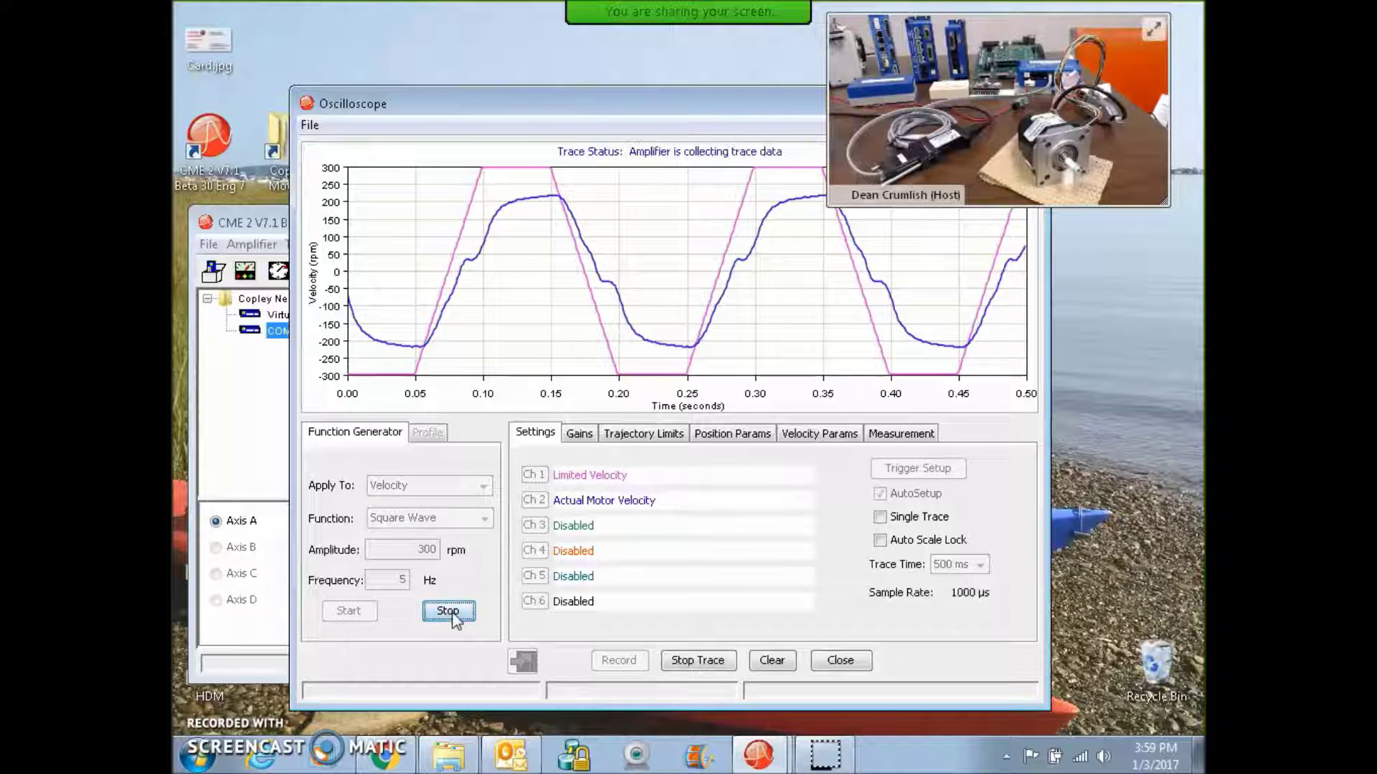
Step: Try the velocity loop gain Vp at 300, then set it to 150 while the square wave runs
click(582, 435)
double_click(757, 477)
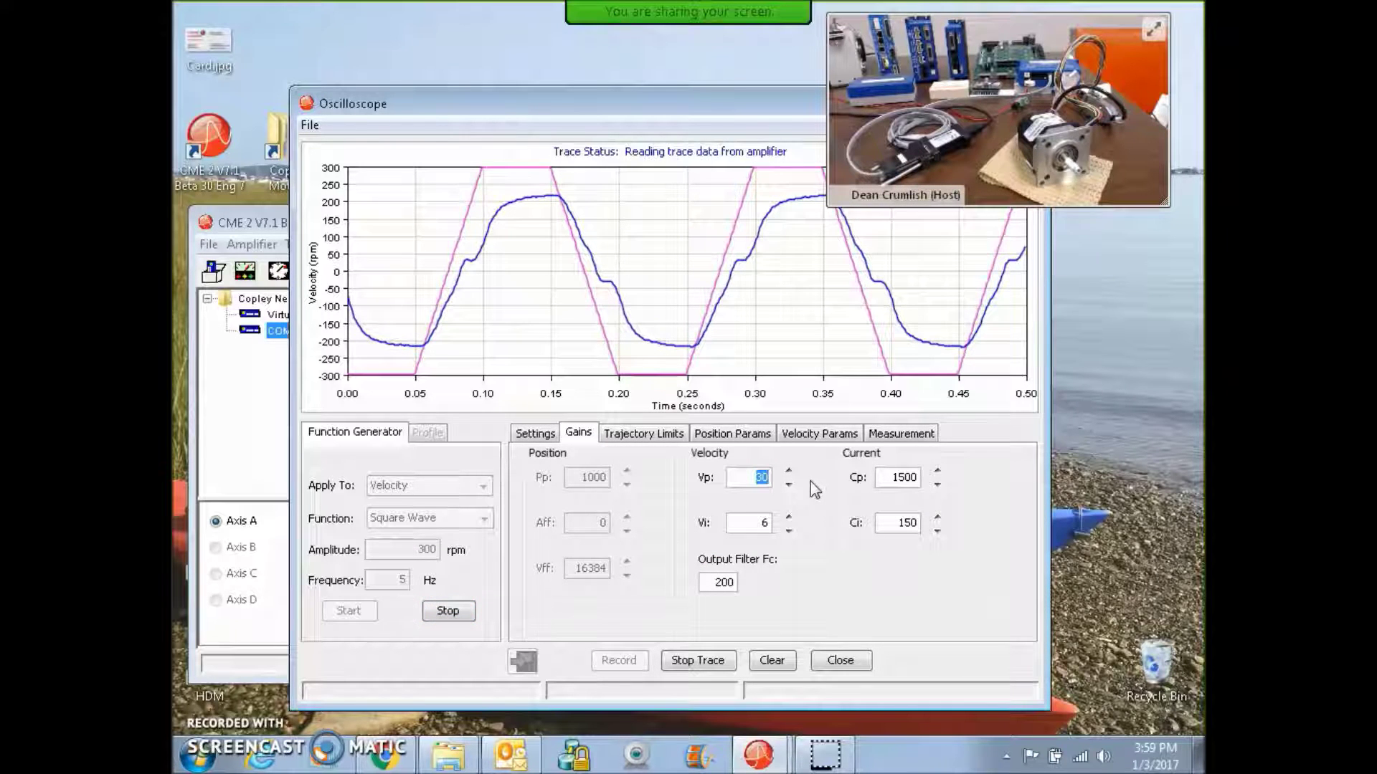
text(300)
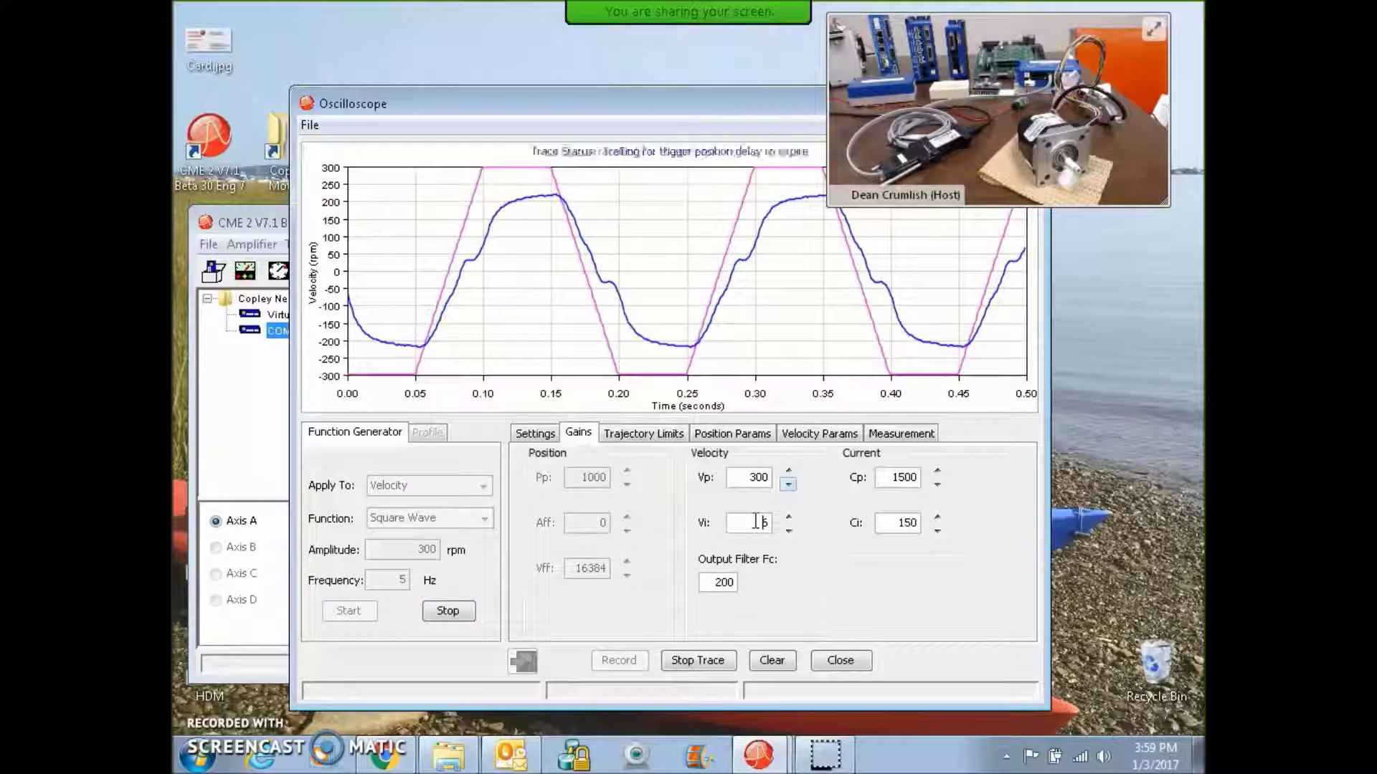
double_click(751, 477)
text(150)
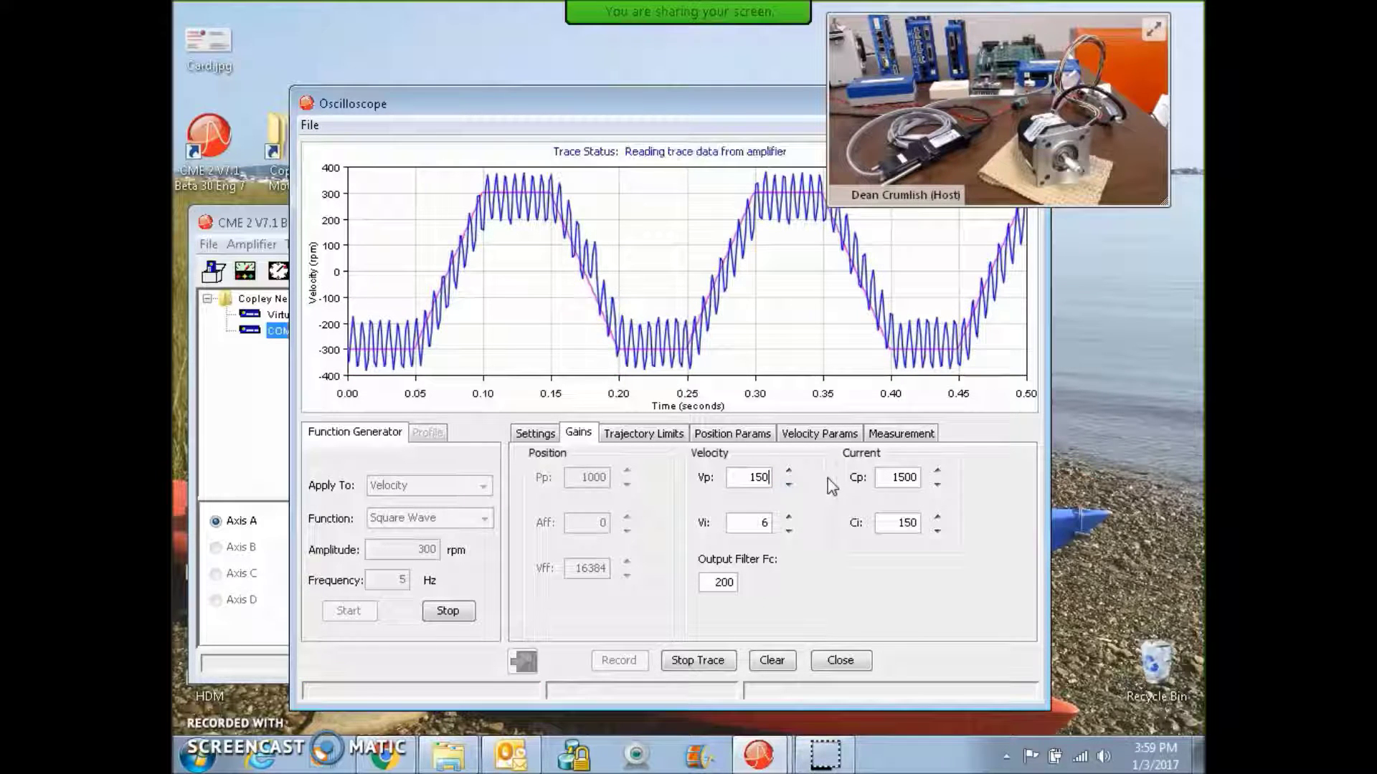
Step: Set the velocity loop gain Vi to 150 and stop the velocity square wave
click(750, 523)
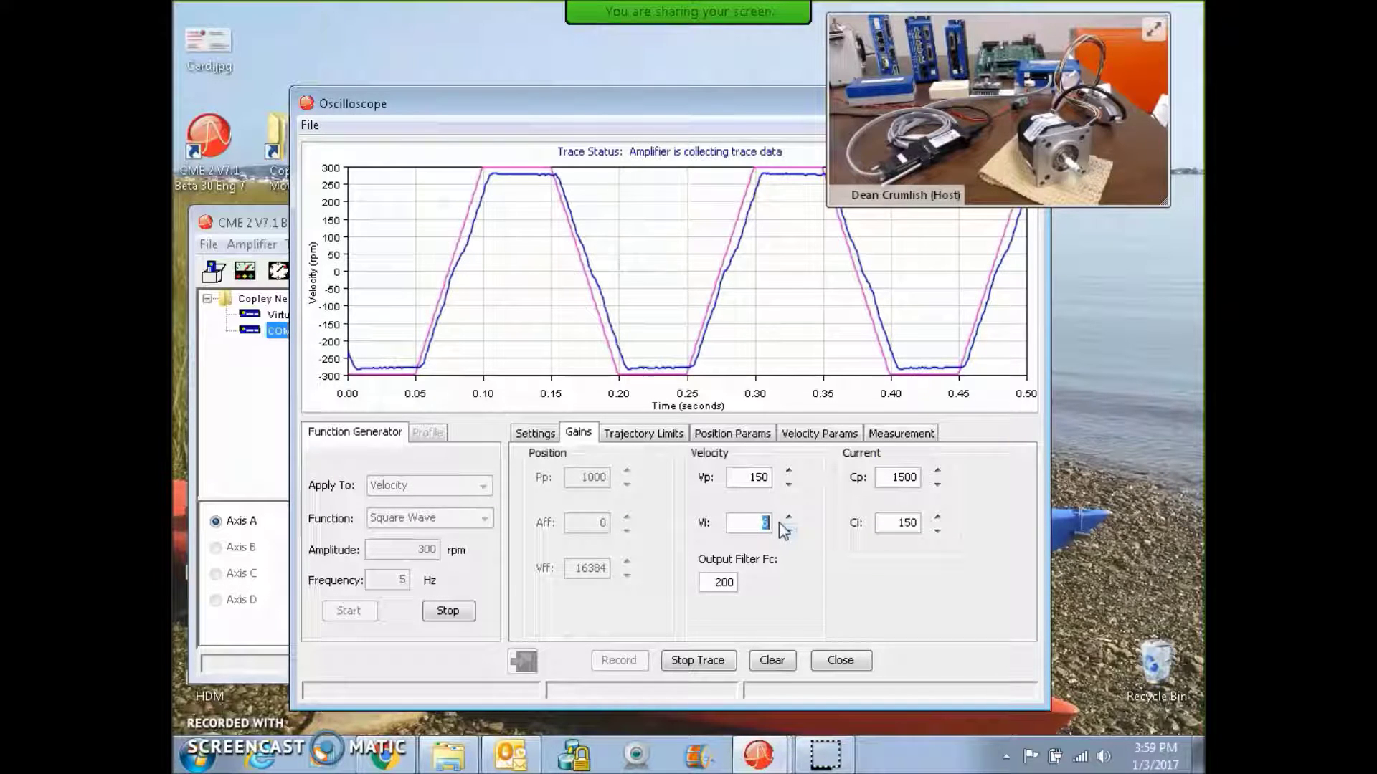
text(150)
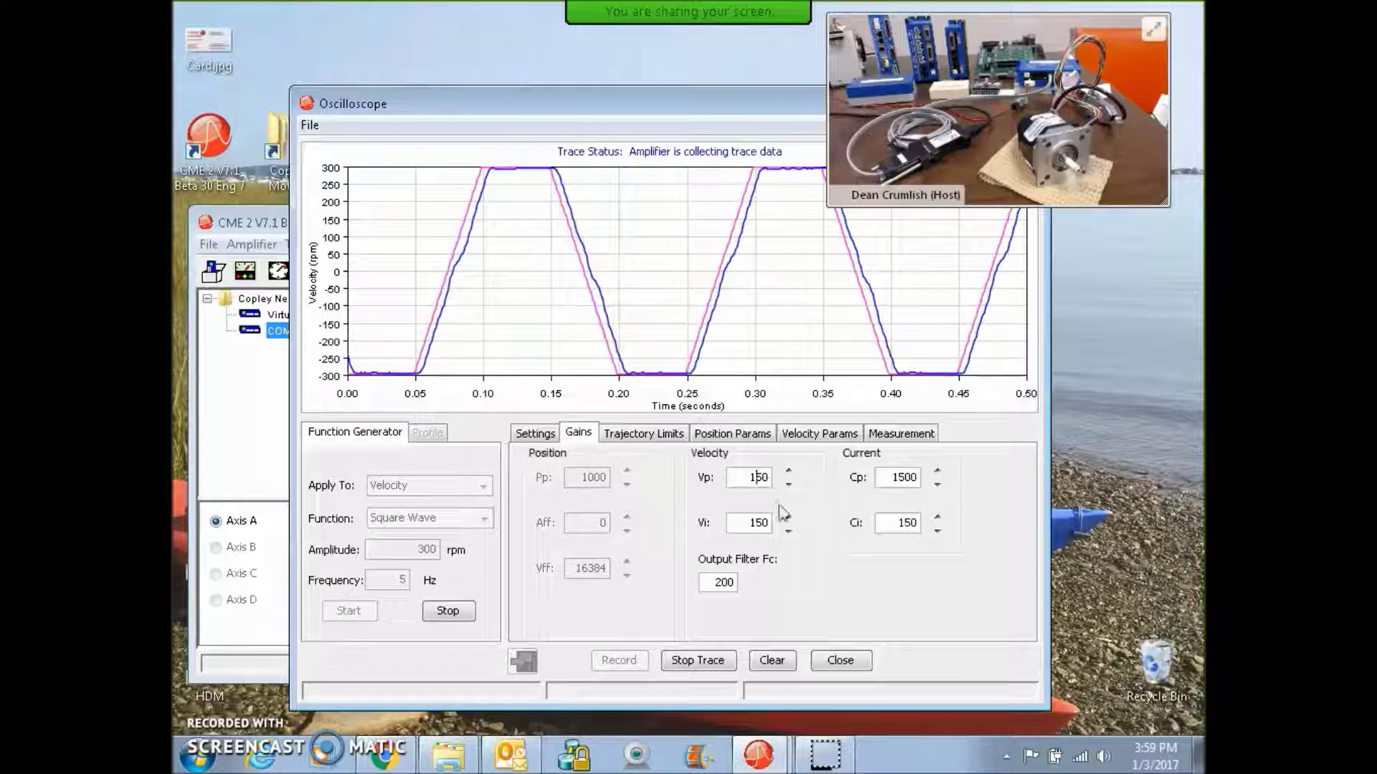
click(448, 611)
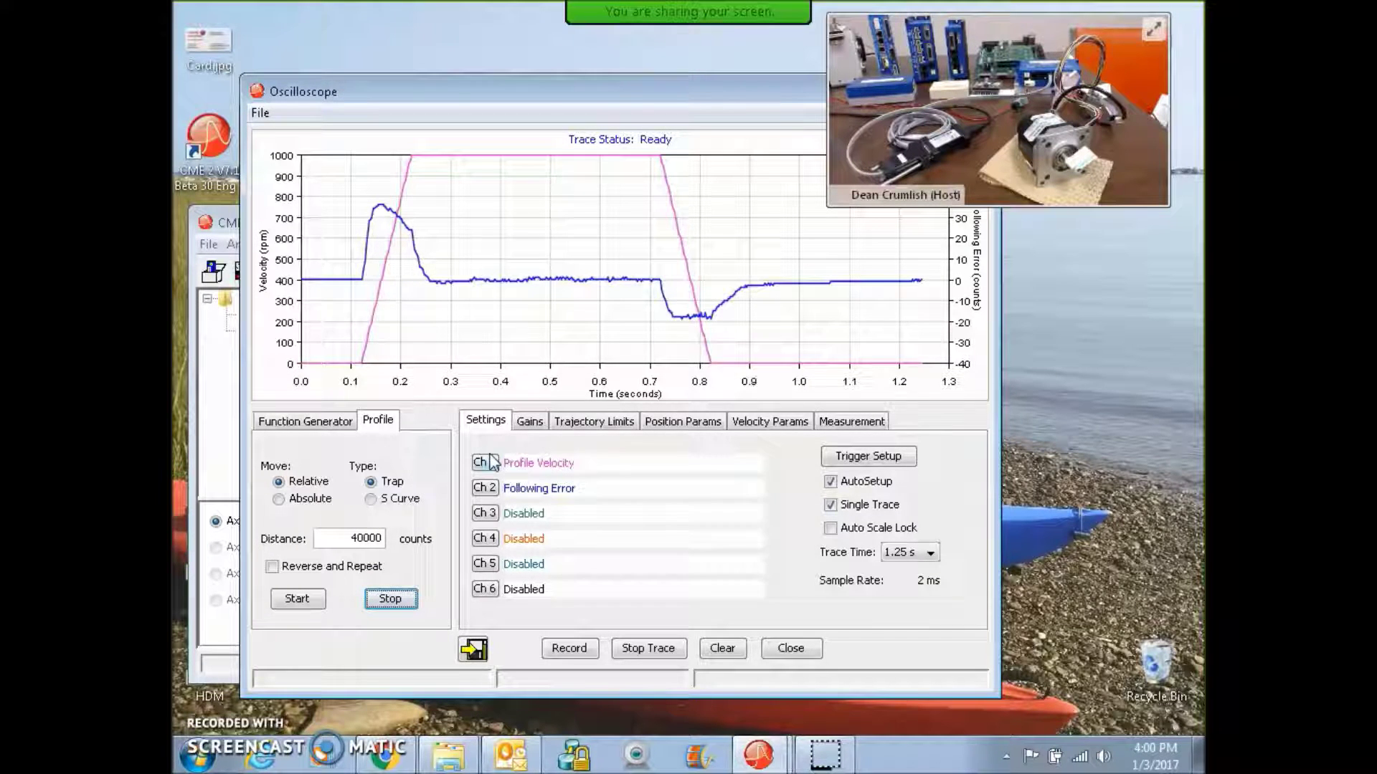
Step: Check the trajectory limits, return to the trace settings, and run the relative trapezoidal move of 40000 counts
click(592, 429)
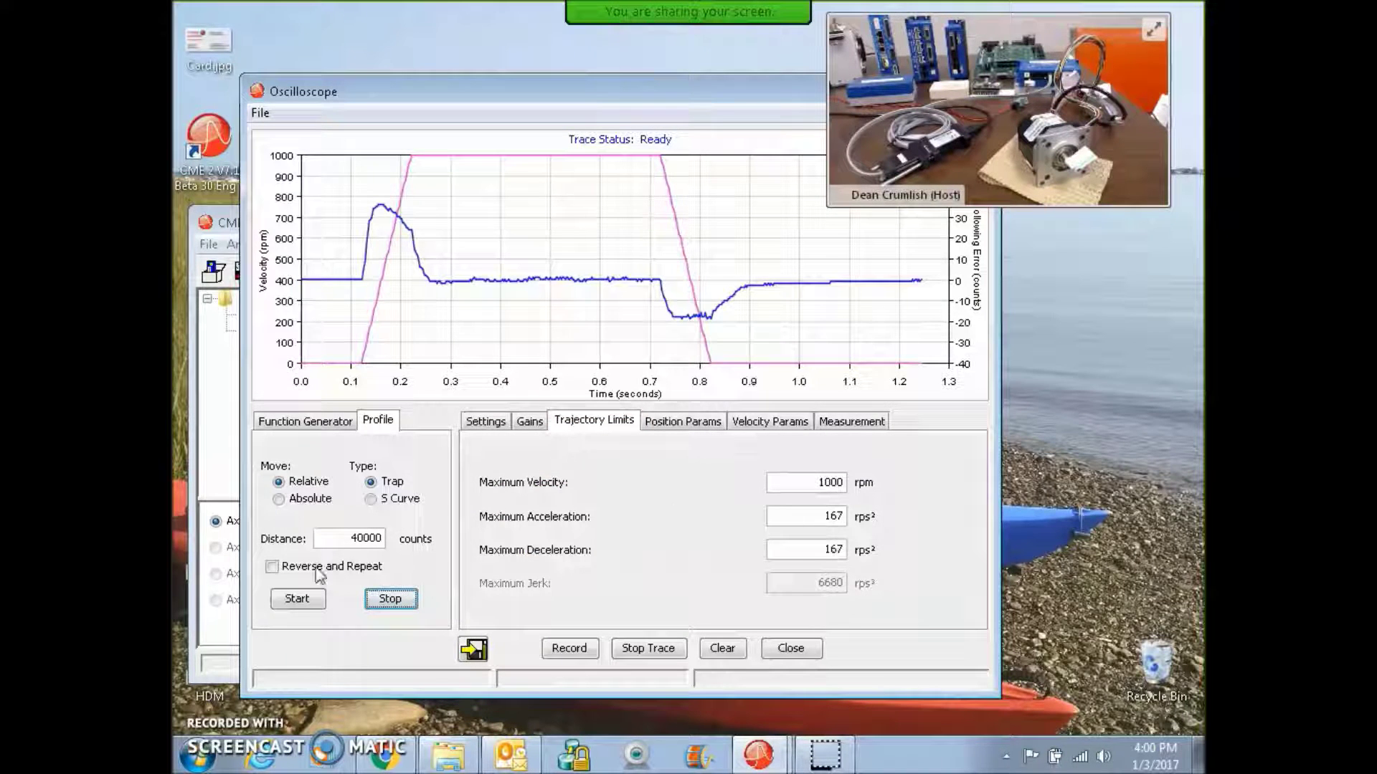
click(486, 423)
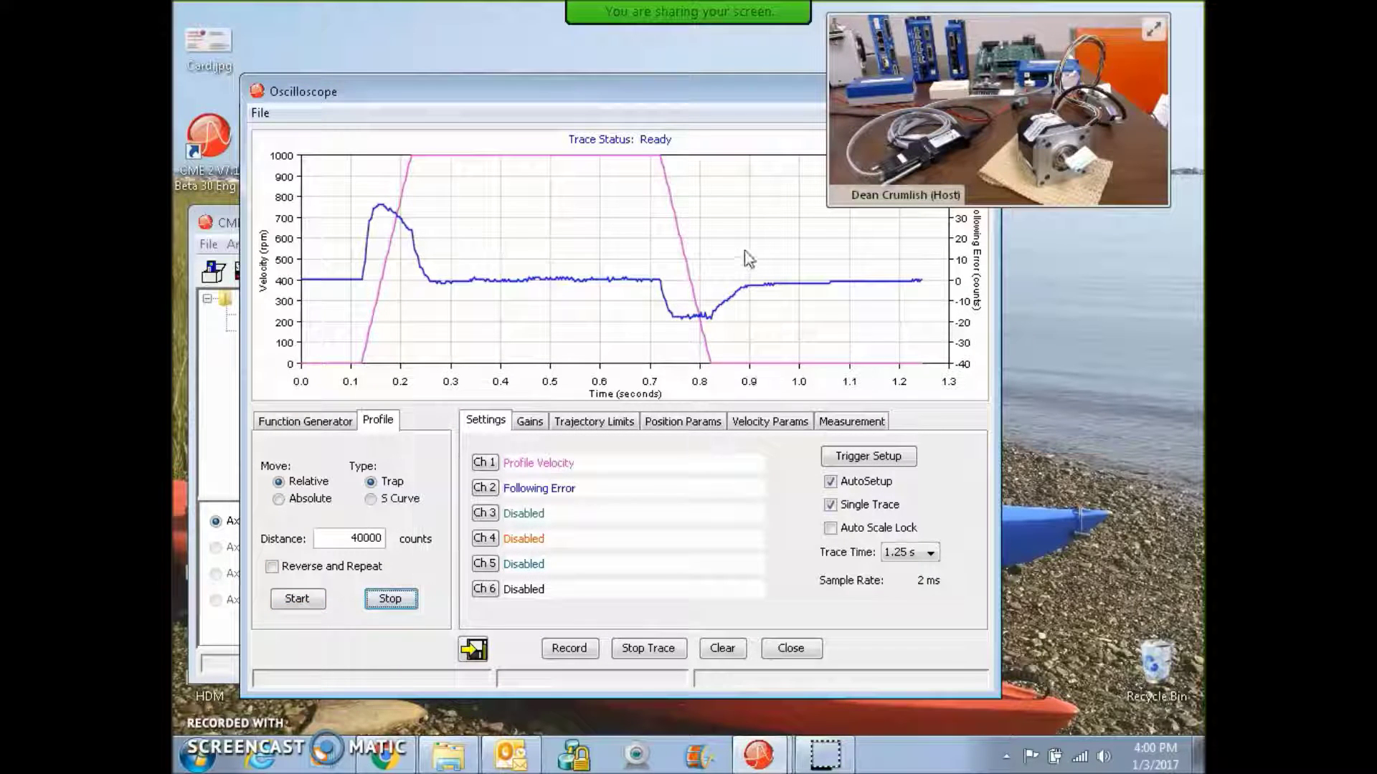
drag(950, 90, 1087, 71)
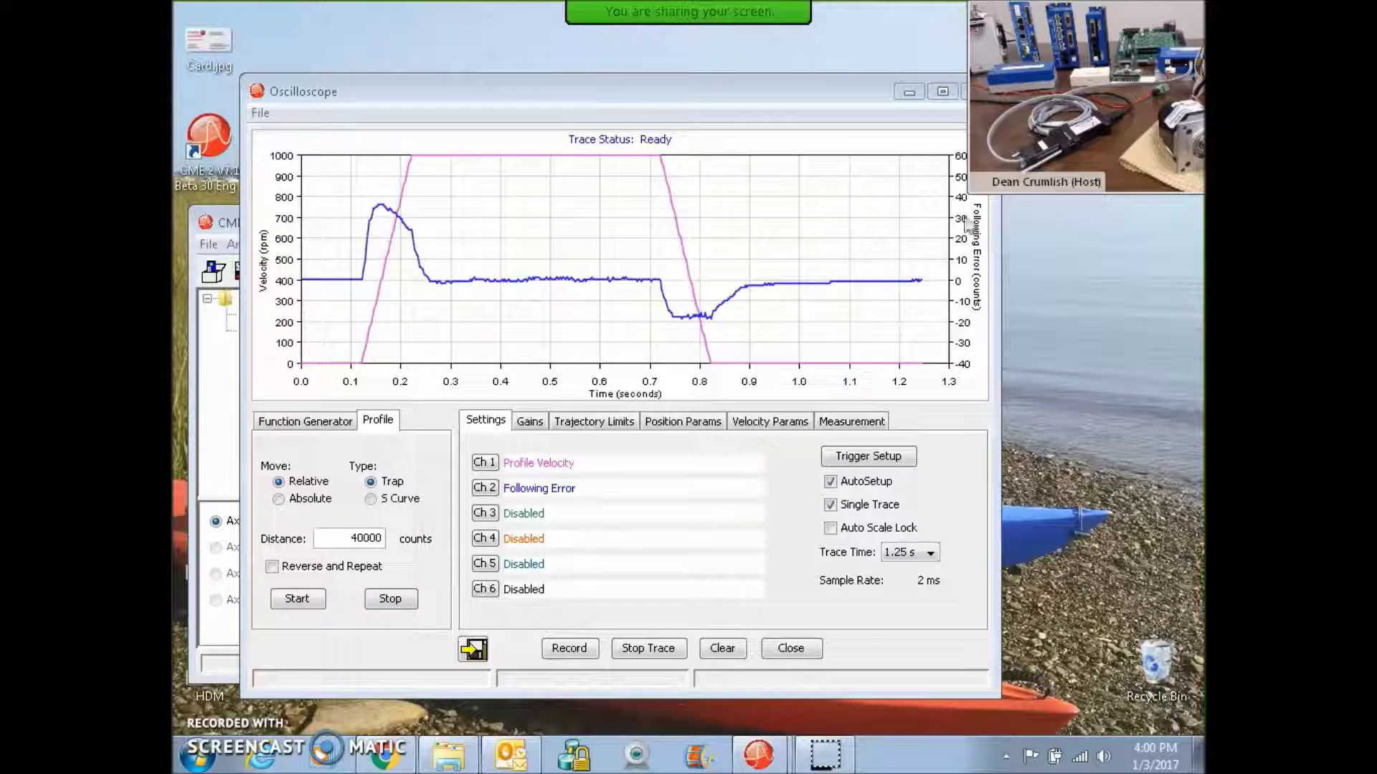
click(901, 215)
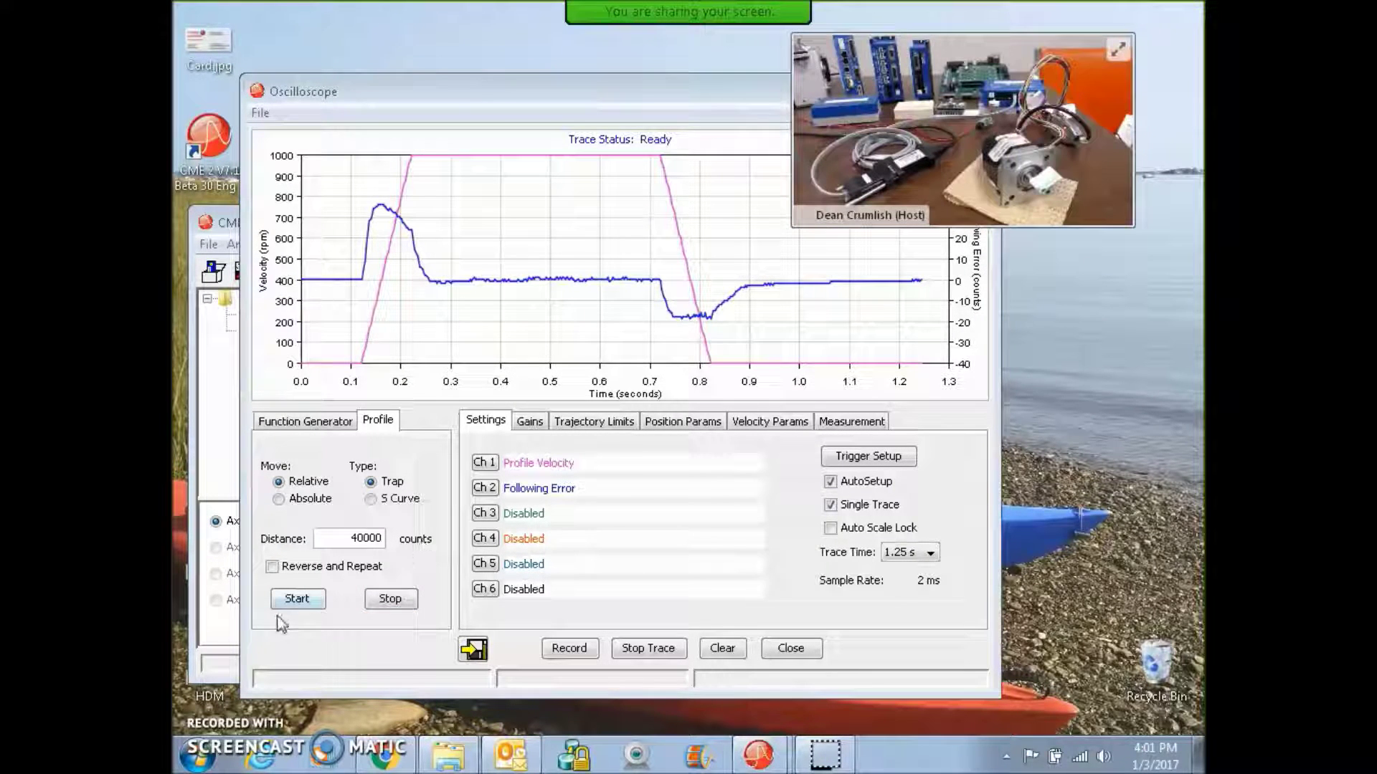
click(297, 599)
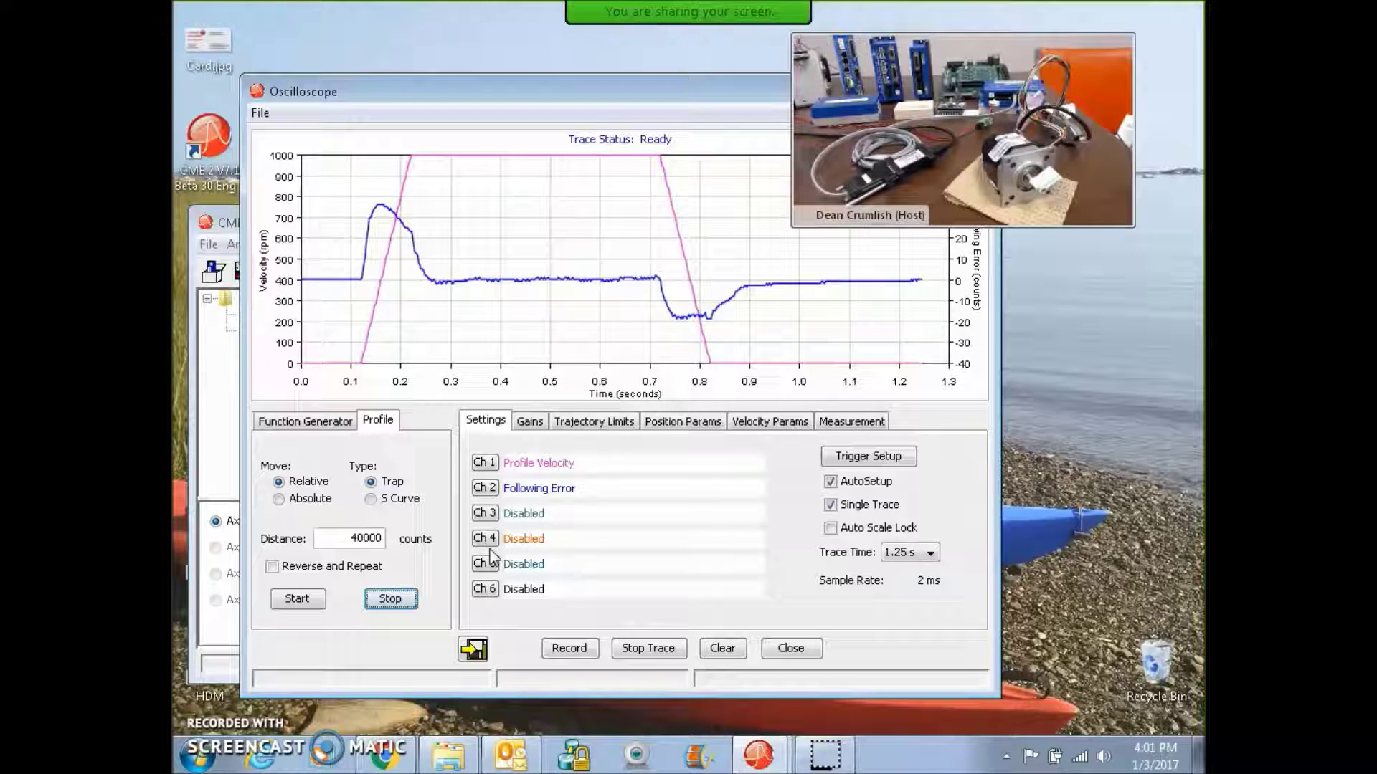
Step: Assign the Voltage Limited event status warning to trace channel 6 of the oscilloscope
click(483, 589)
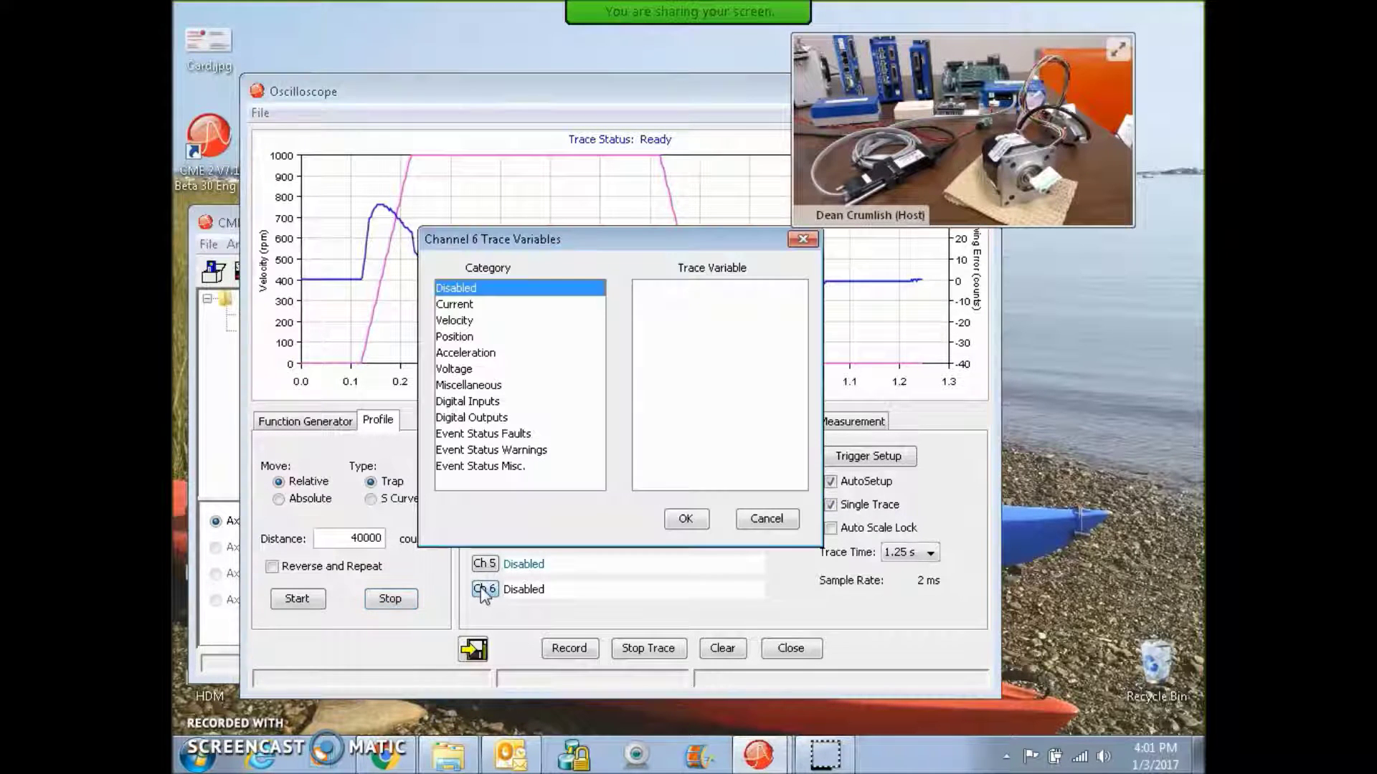
click(482, 450)
click(680, 305)
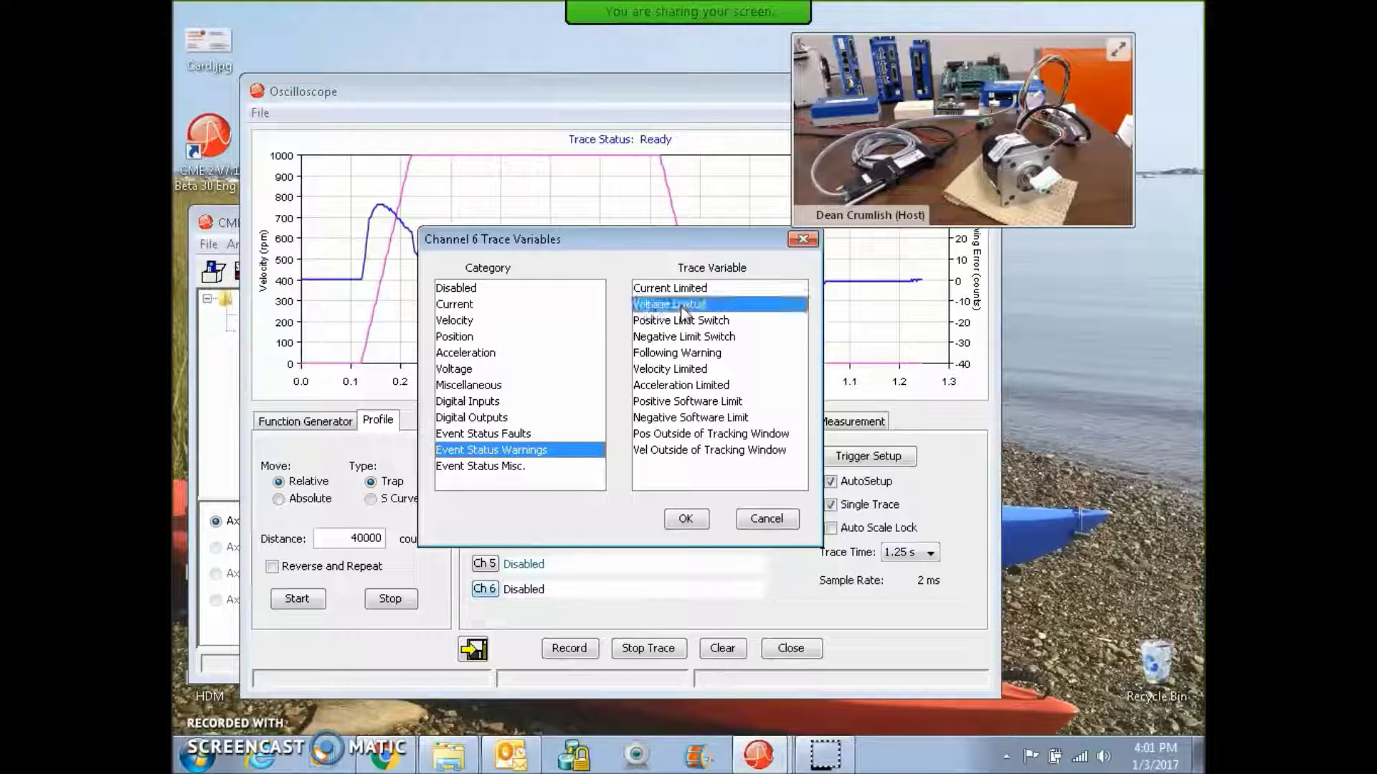
click(684, 519)
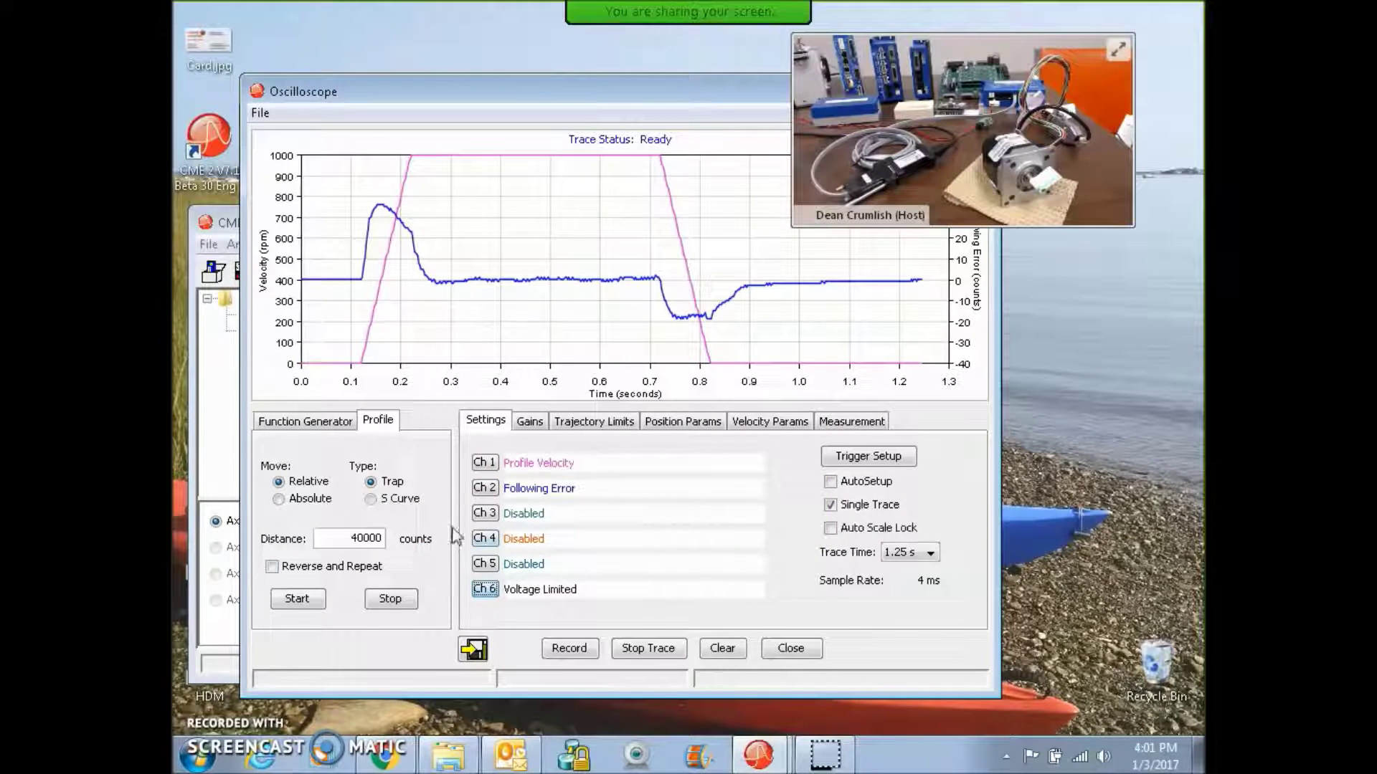
Step: Set the maximum velocity to 1100 rpm, run the 40000-count relative move and return to the trace settings
click(615, 422)
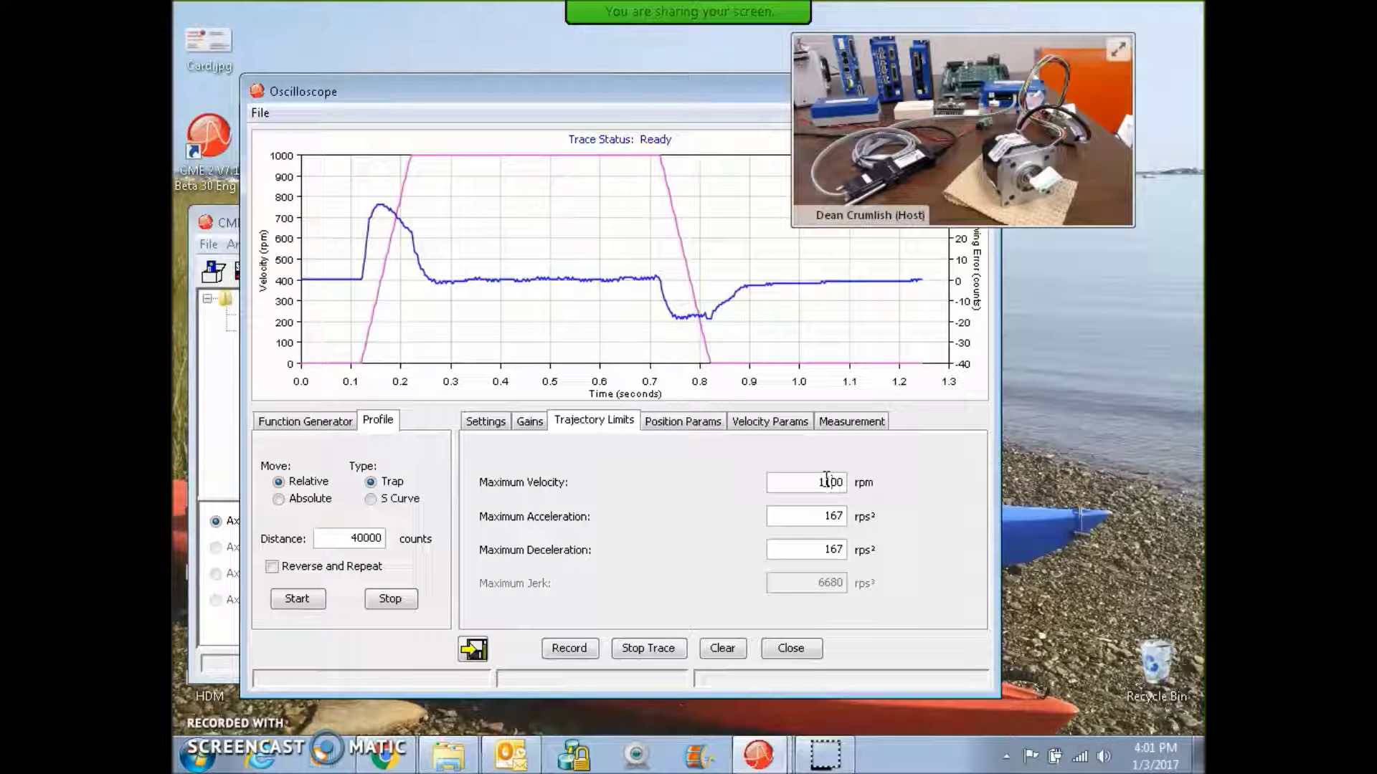
click(321, 600)
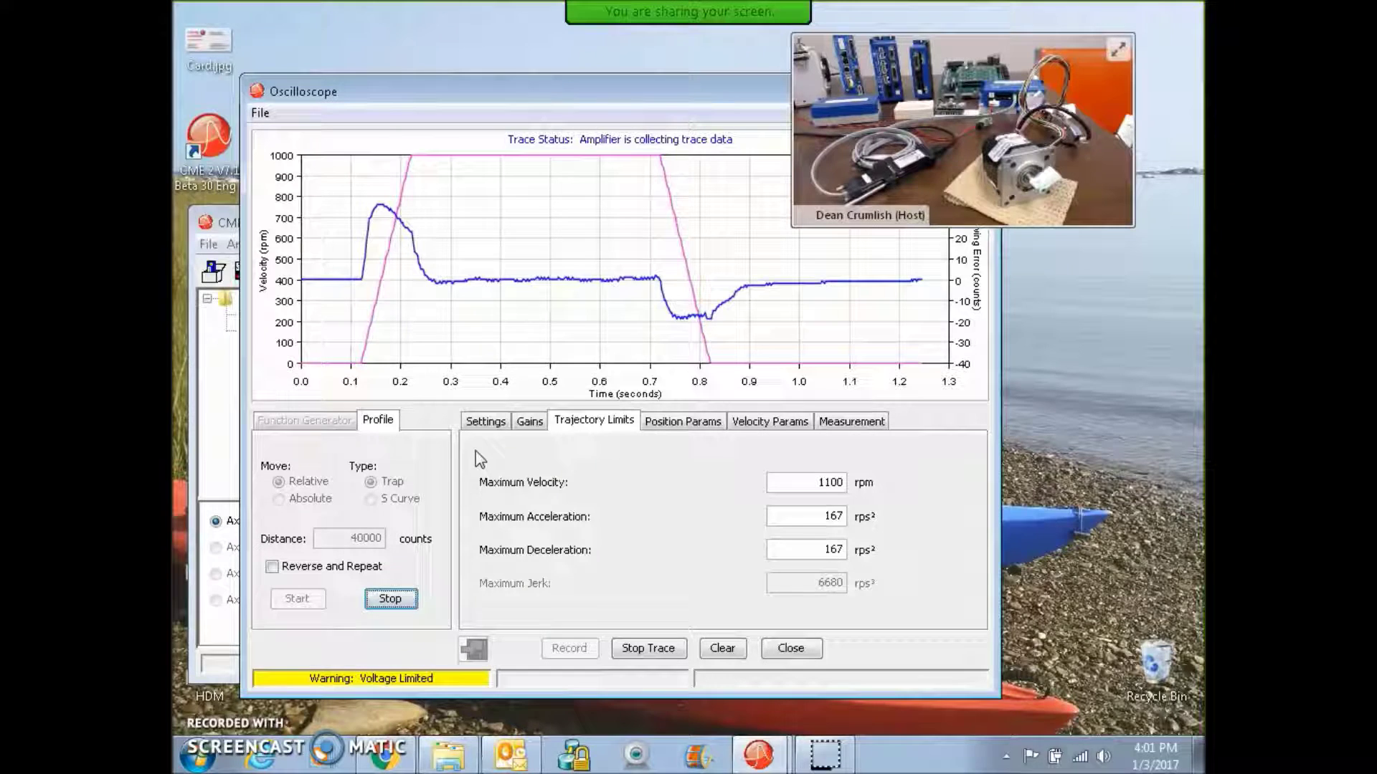
click(485, 425)
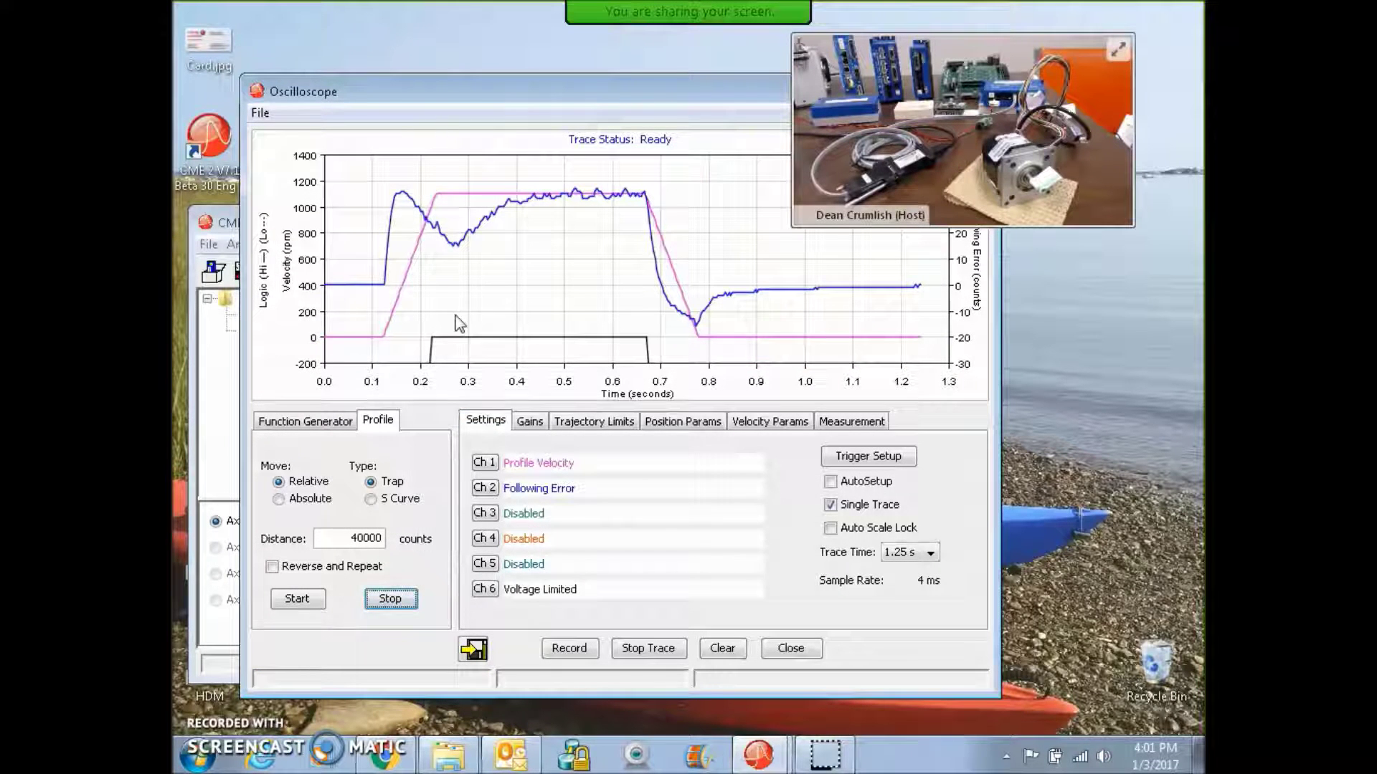
Step: Set the maximum velocity to 1000 rpm in the trajectory limits and run the move again
click(613, 423)
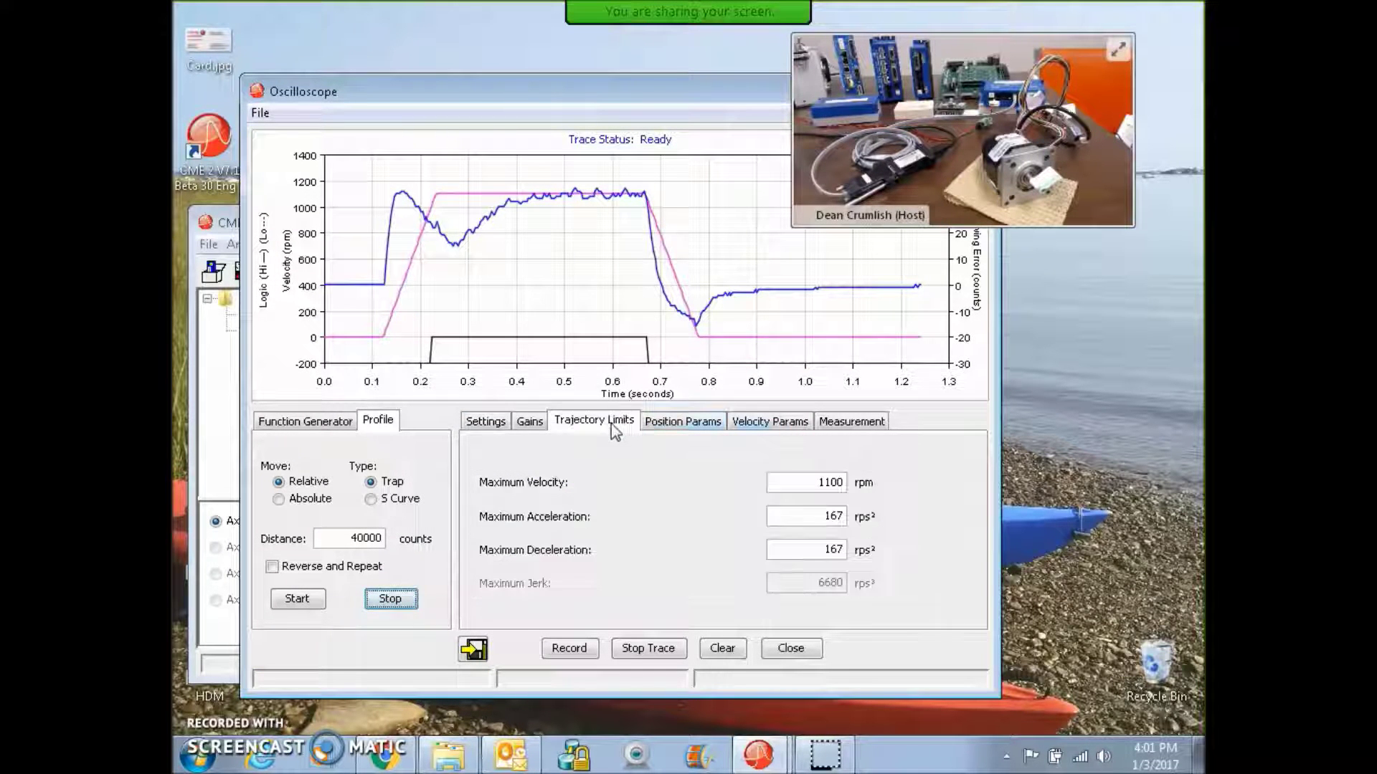
click(828, 482)
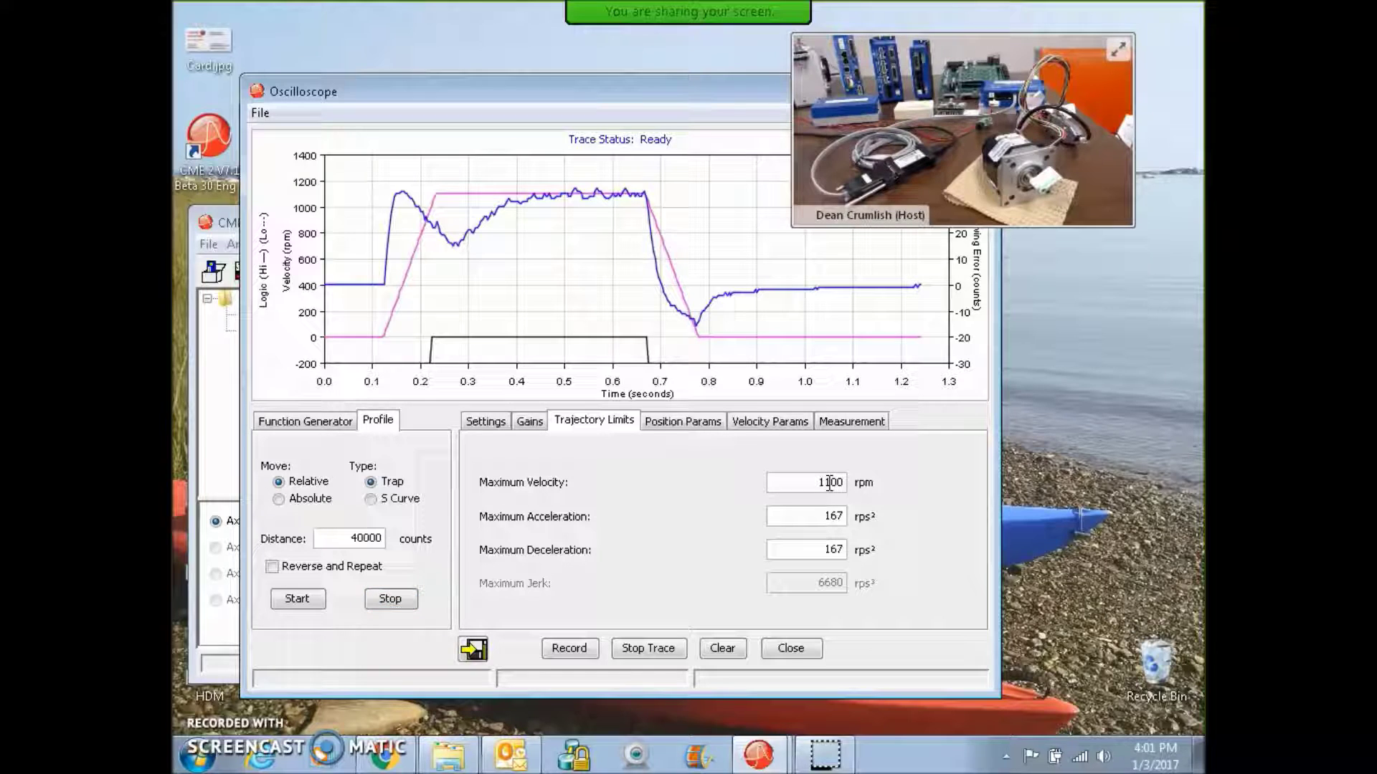
click(293, 601)
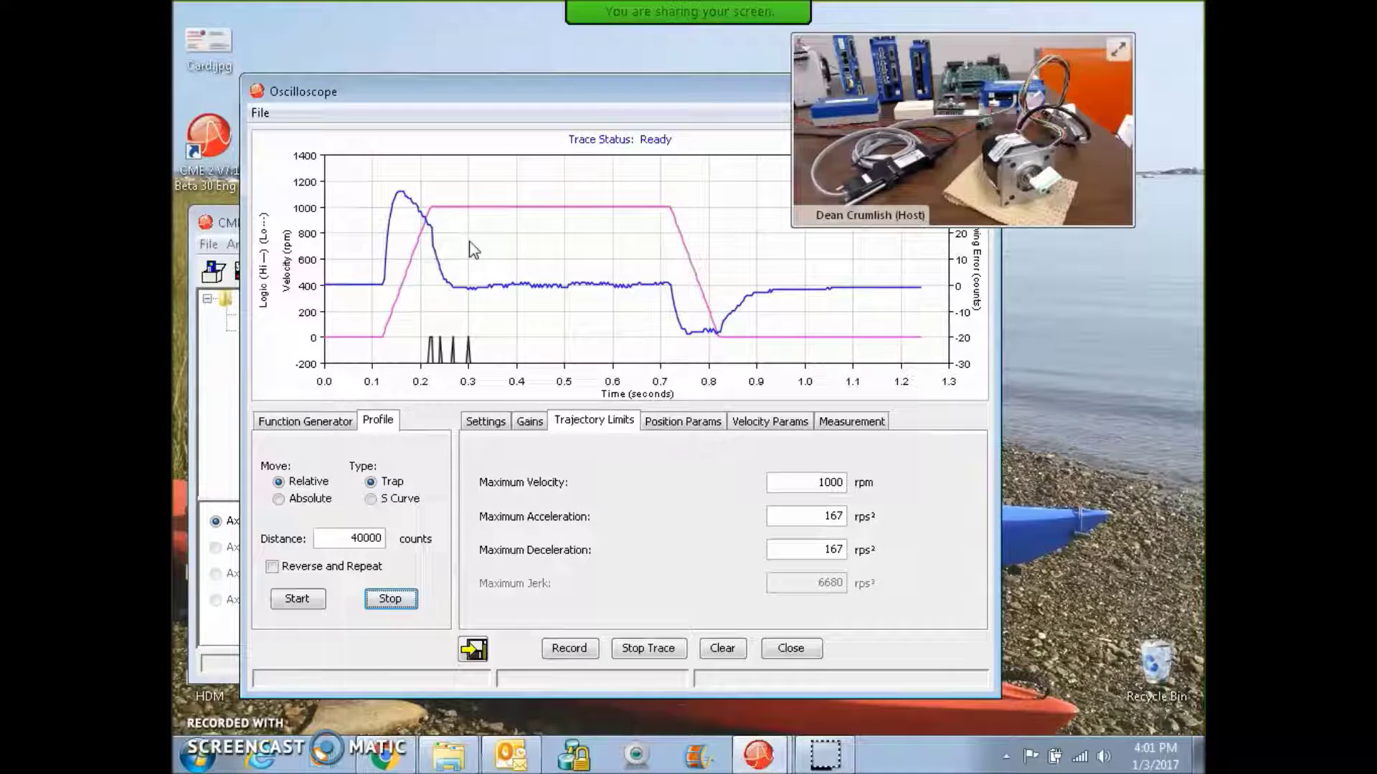
Step: Raise the maximum velocity back to 1100 rpm, rerun the move, and shift the webcam window off the plot
click(832, 480)
key(BackSpace)
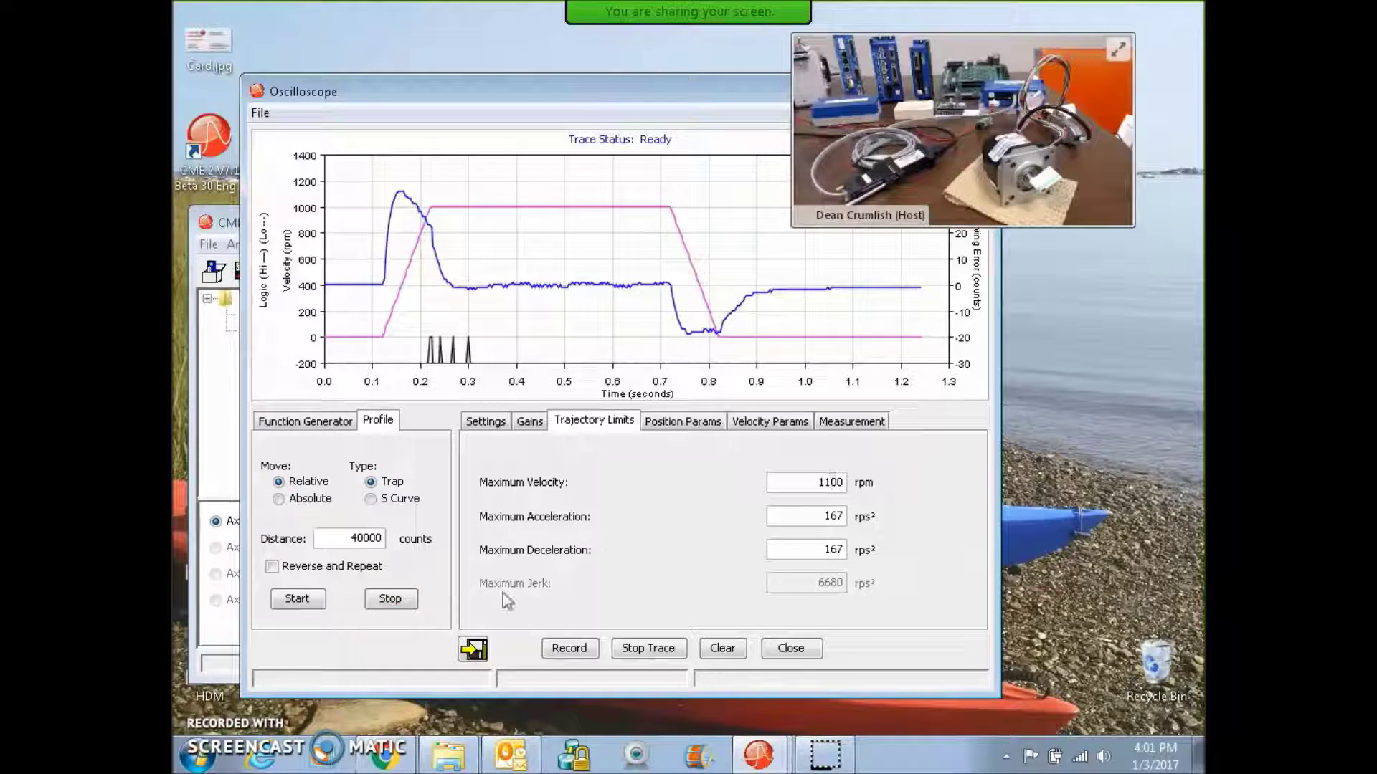
click(297, 600)
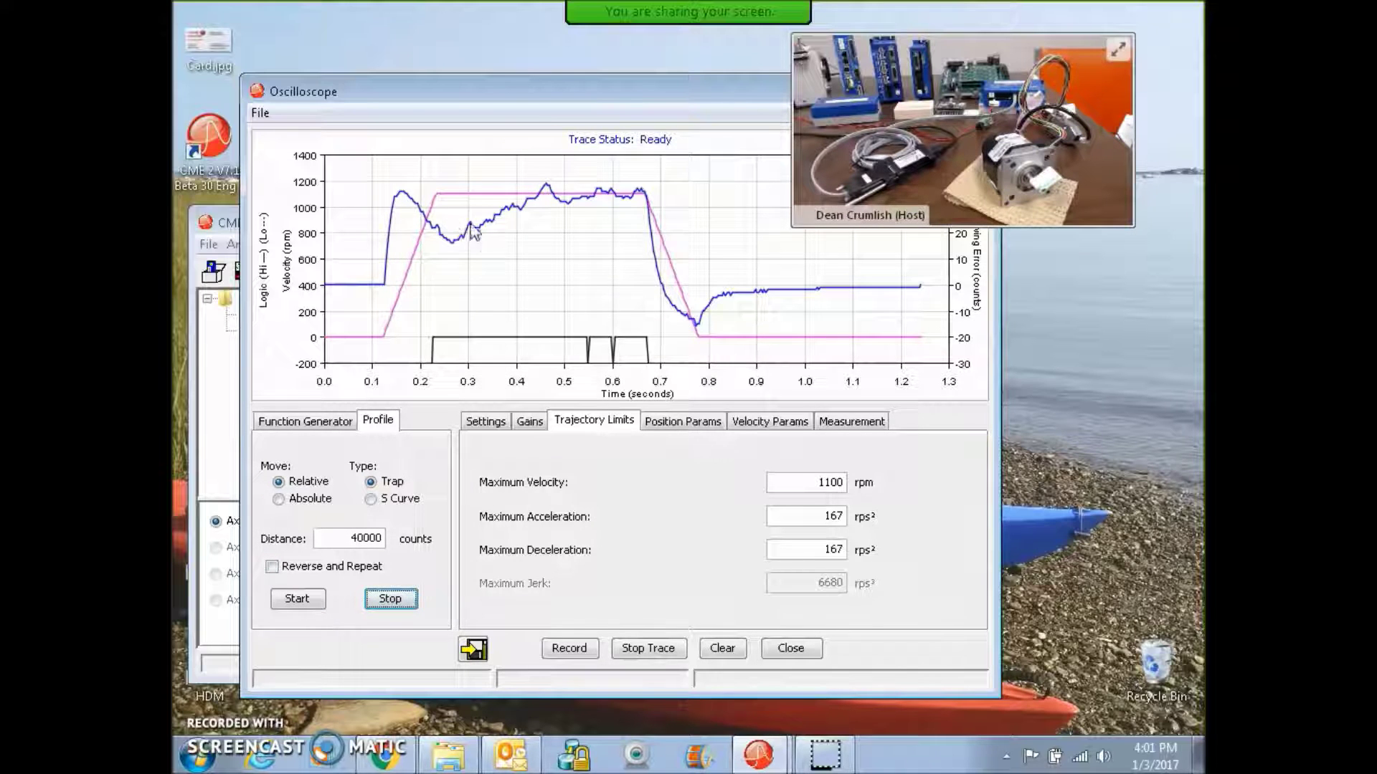
mouse_move(900, 129)
mouse_down()
mouse_move(1117, 135)
mouse_move(922, 136)
mouse_up()
Step: Assign the Bus Voltage variable to trace channel 3 in the oscilloscope settings
click(487, 423)
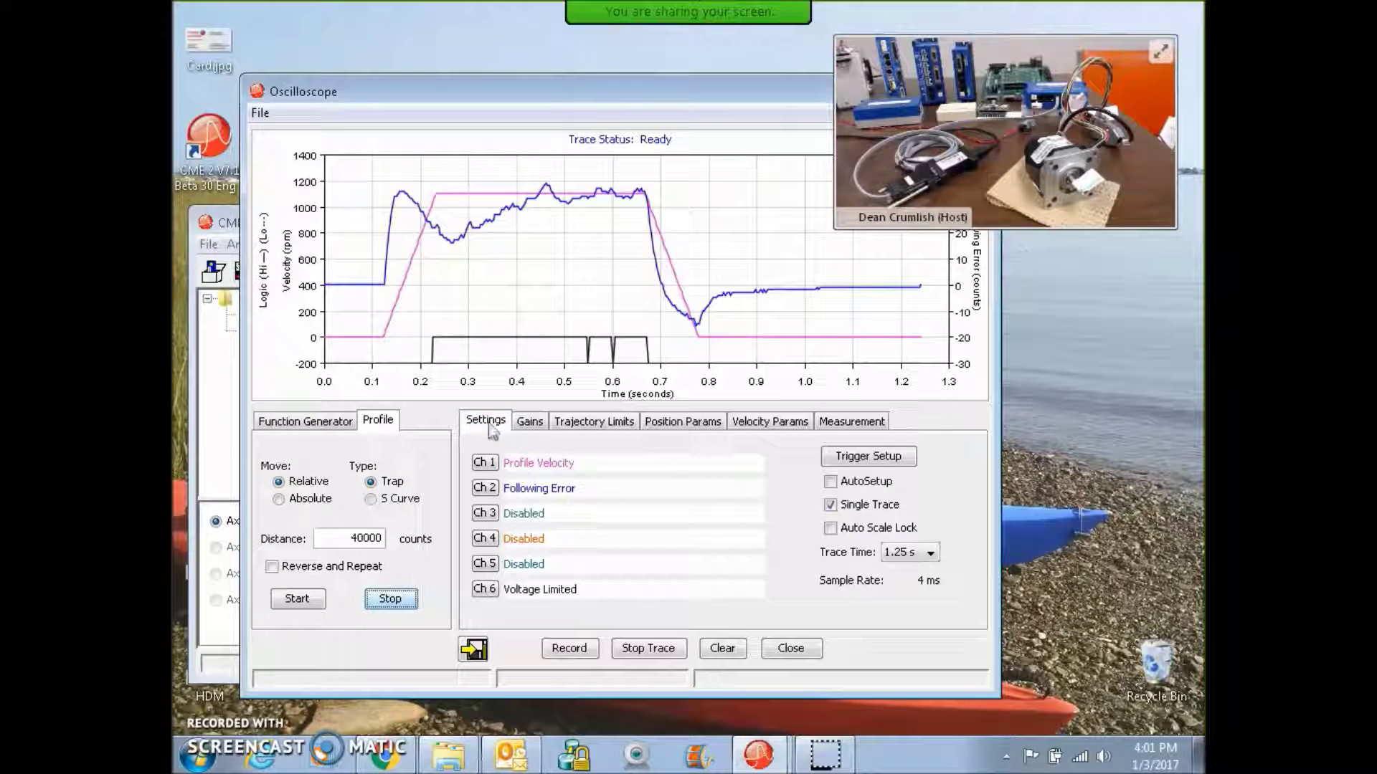
click(486, 513)
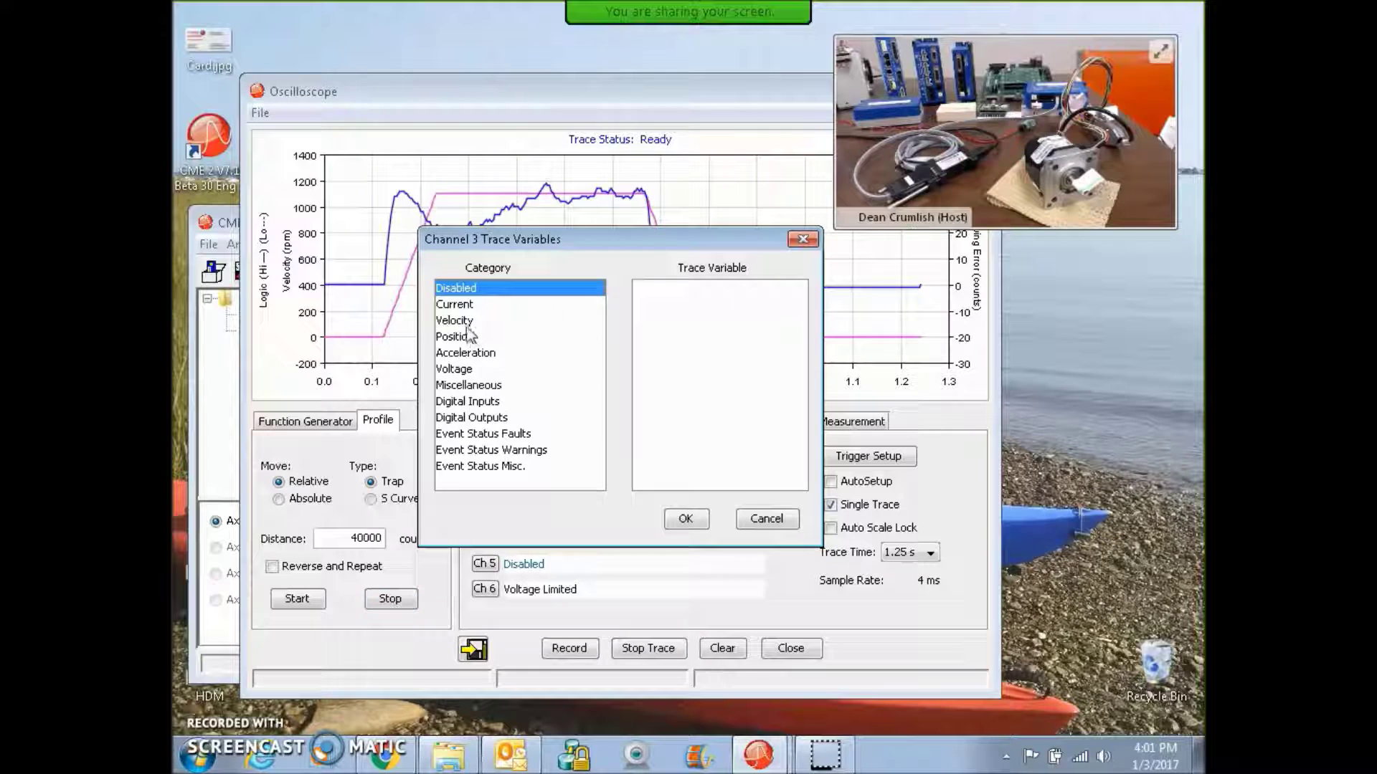
click(457, 368)
click(661, 289)
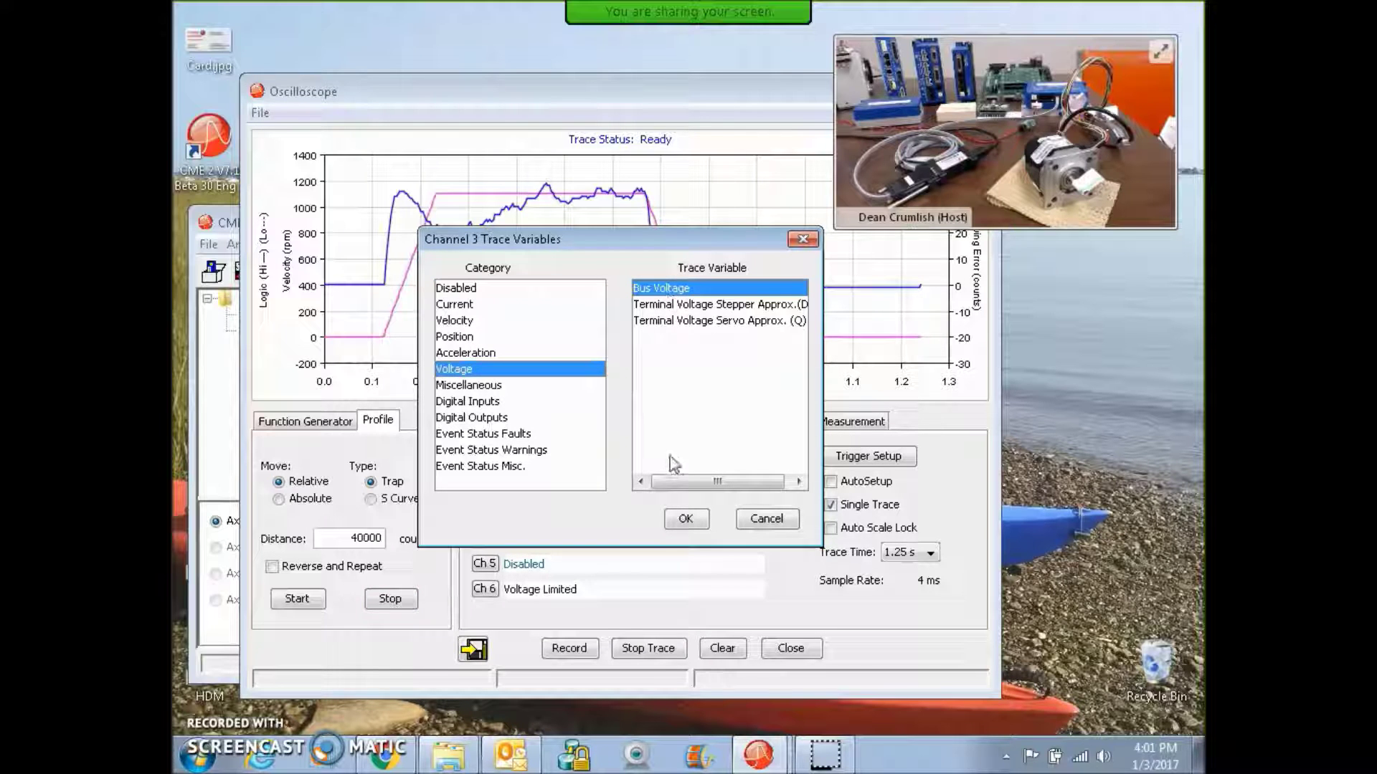
click(683, 519)
Step: Assign the Terminal Voltage Stepper Approx. (D) variable to trace channel 4
click(485, 538)
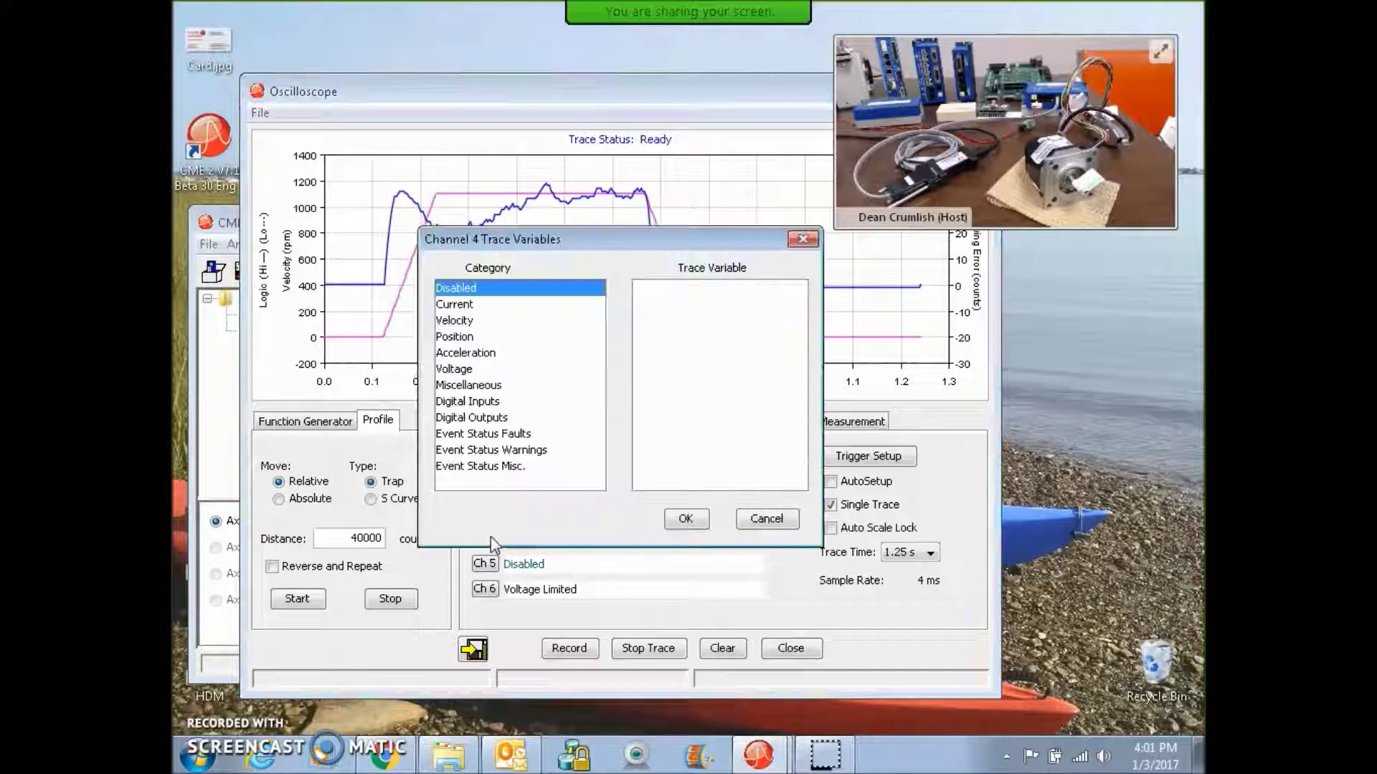
click(458, 369)
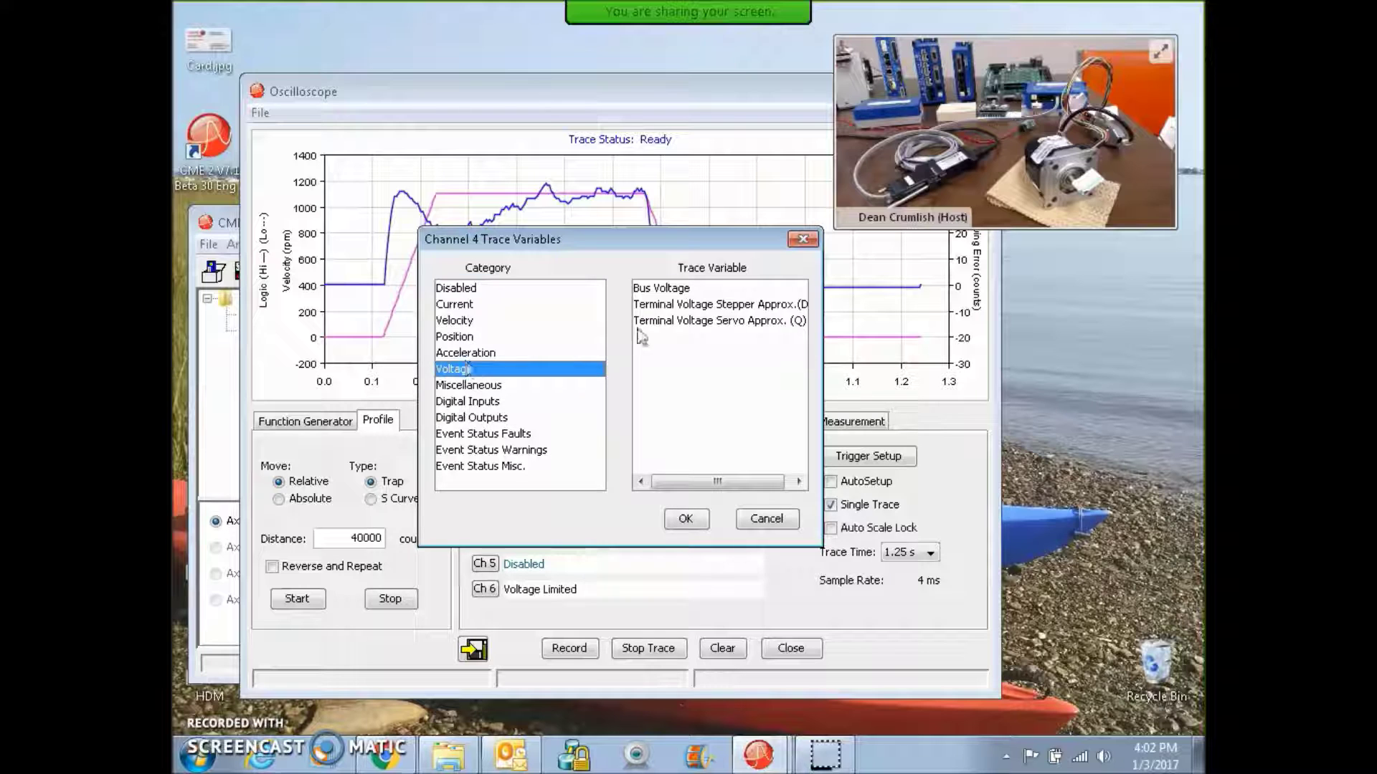
click(673, 304)
click(687, 520)
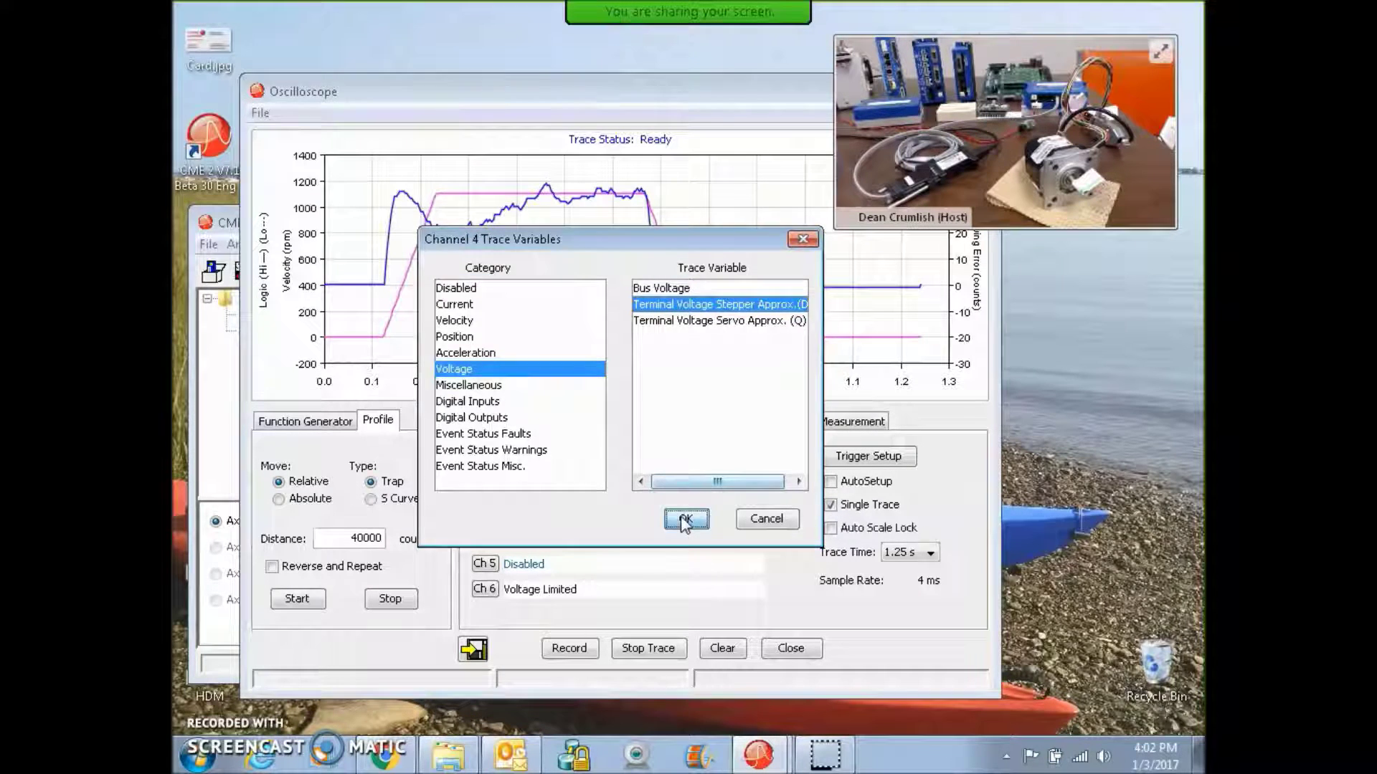
Step: Assign Terminal Voltage Servo Approx. (Q) to trace channel 5 and run the 40000-count move with the voltage traces
click(485, 563)
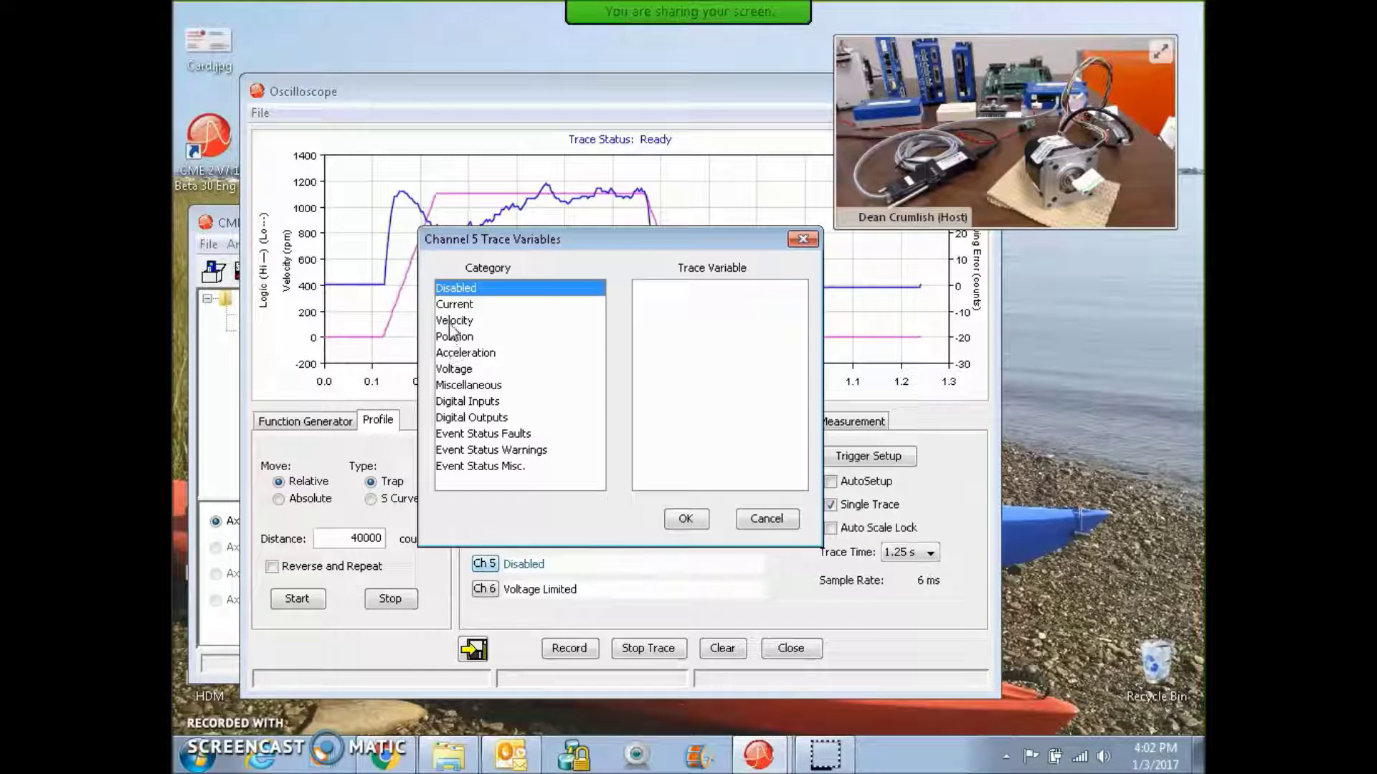
click(454, 369)
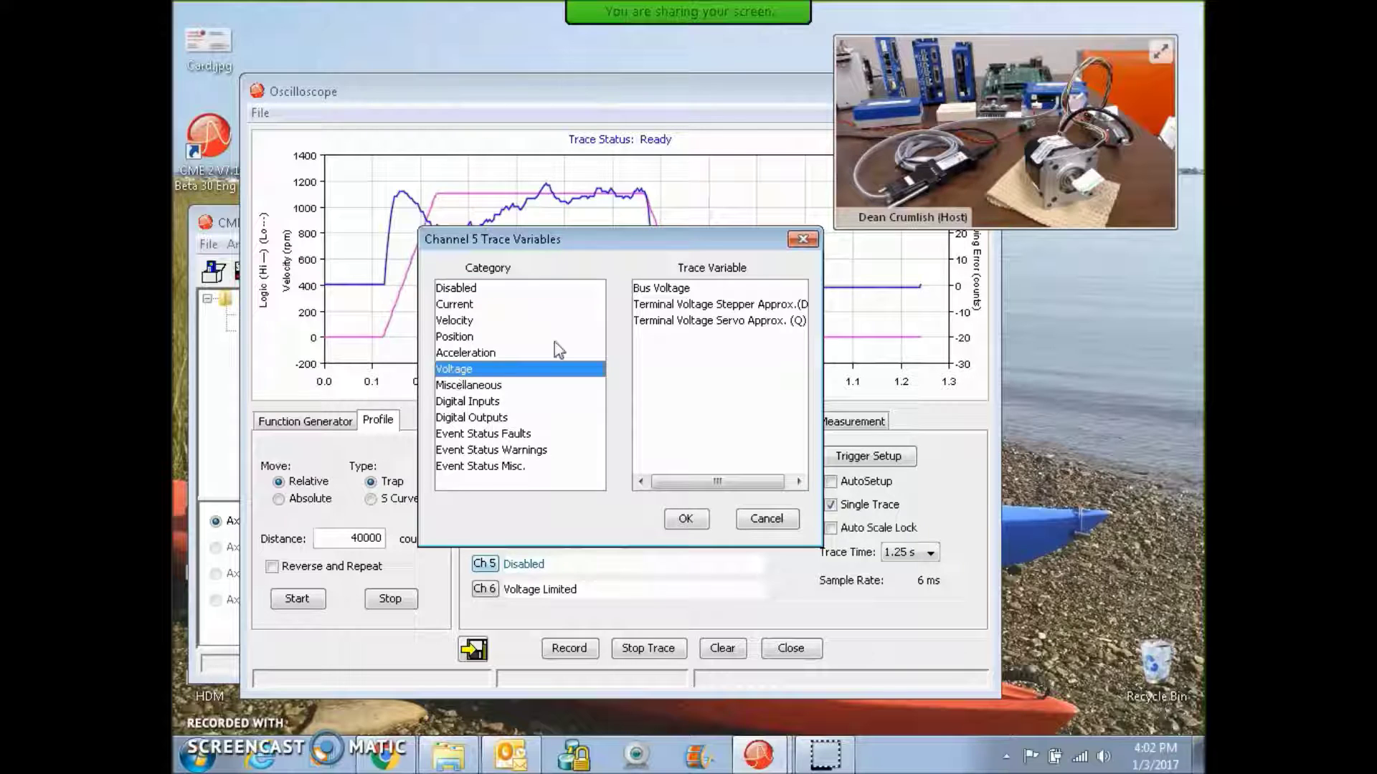
click(686, 321)
click(685, 518)
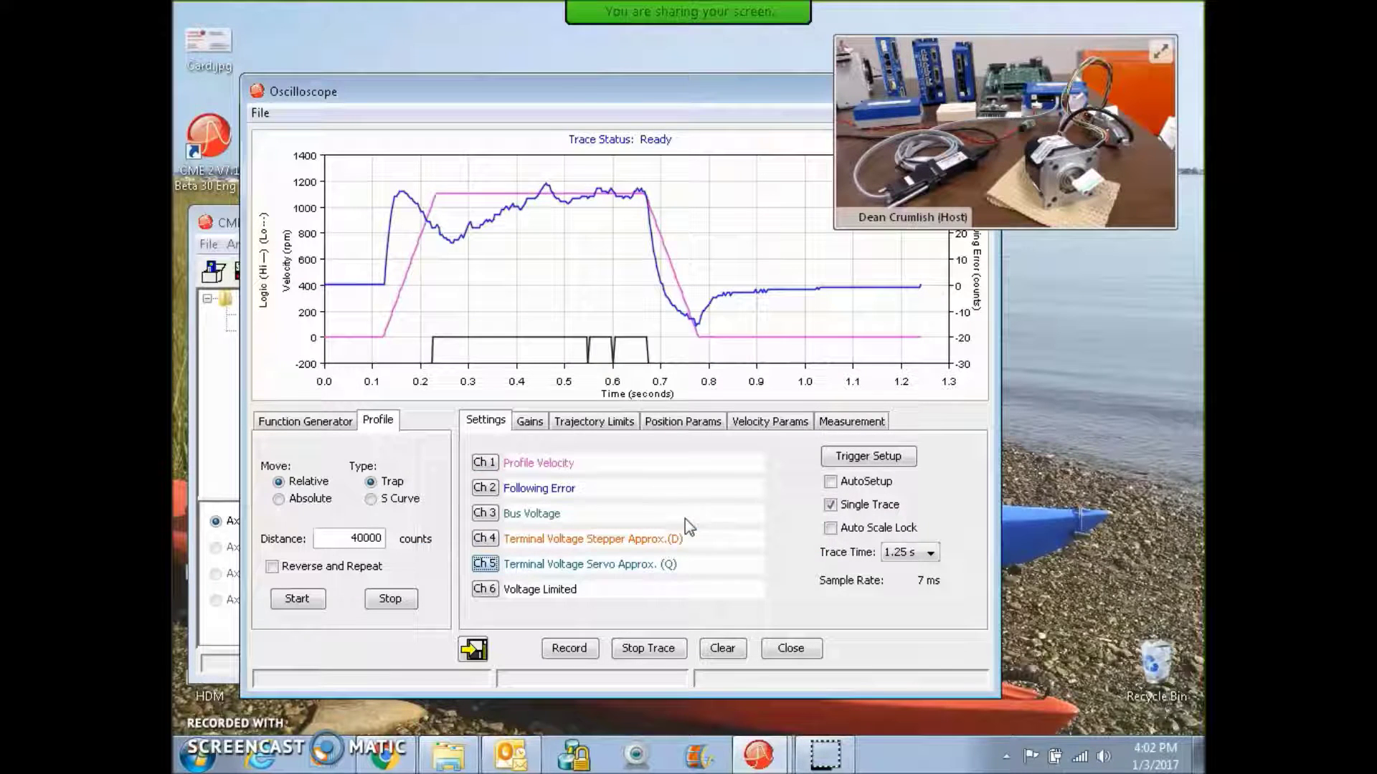
click(308, 601)
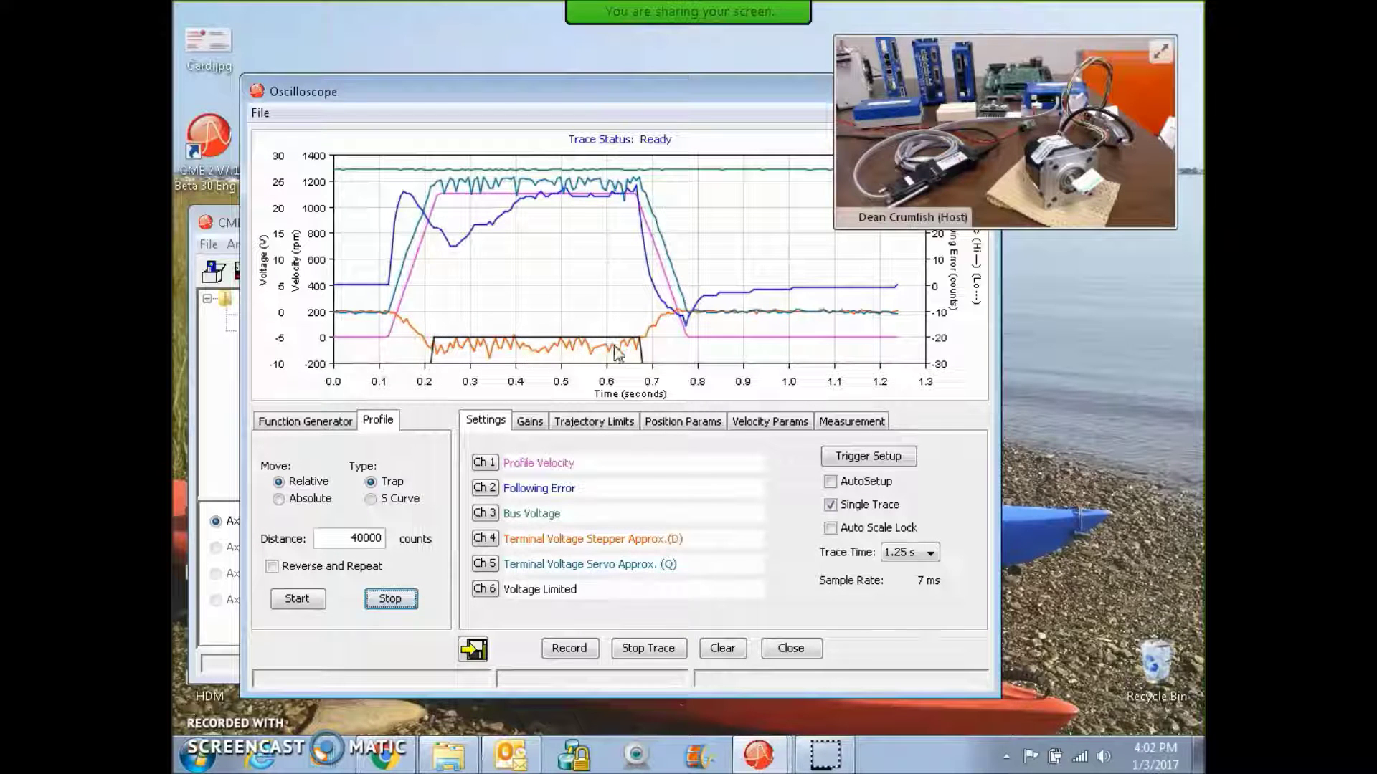
Step: Set the maximum velocity to 1200 rpm in the trajectory limits and run the relative move
click(601, 423)
click(833, 485)
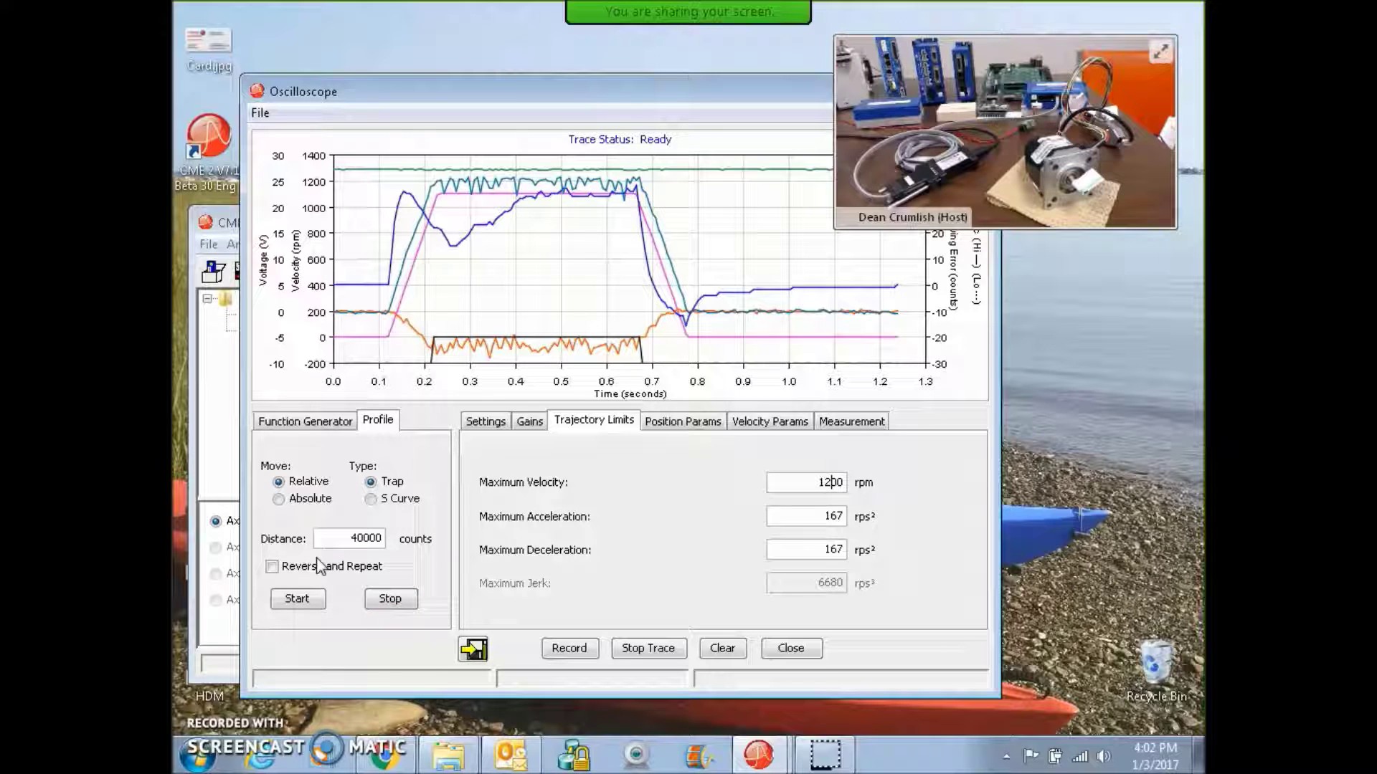
click(297, 598)
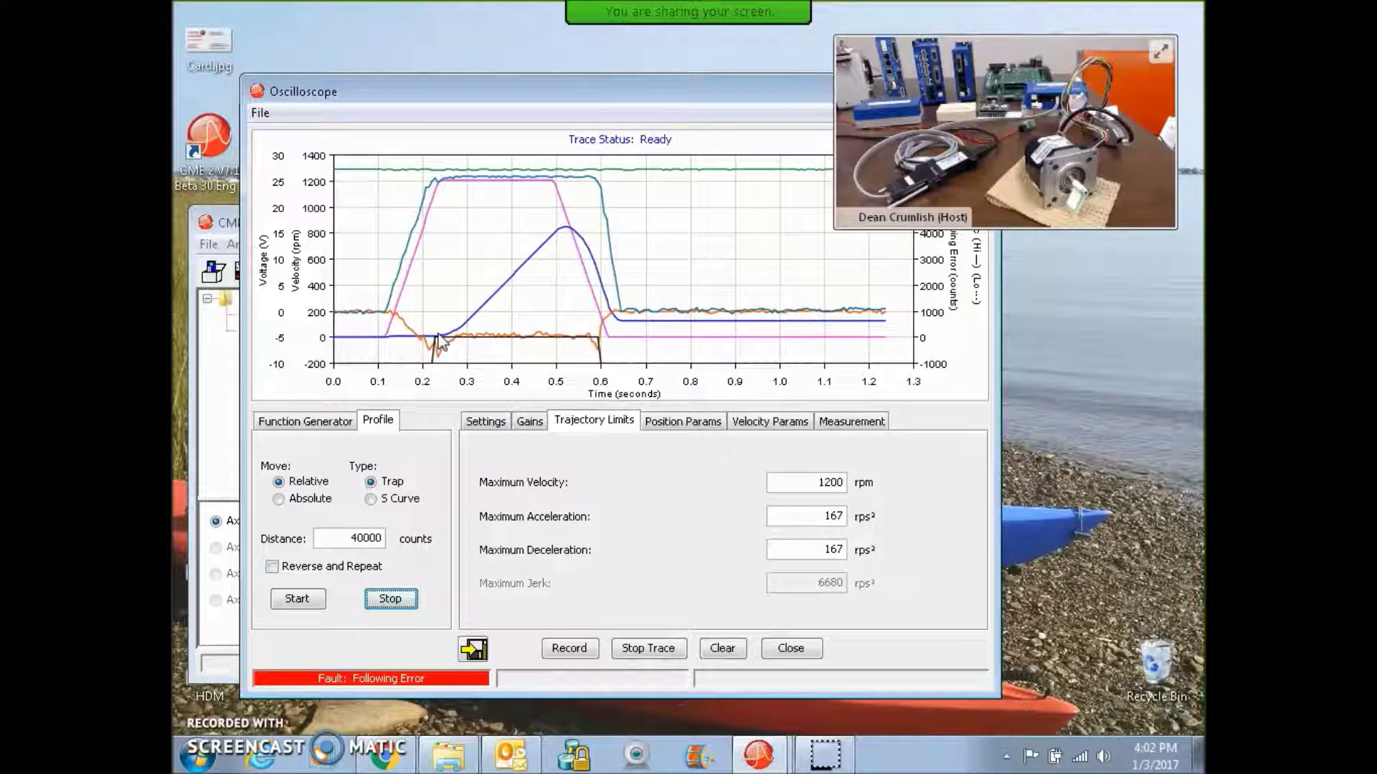
Step: Check the trace channels and loop gains, then set the maximum velocity to 1000 rpm
click(488, 424)
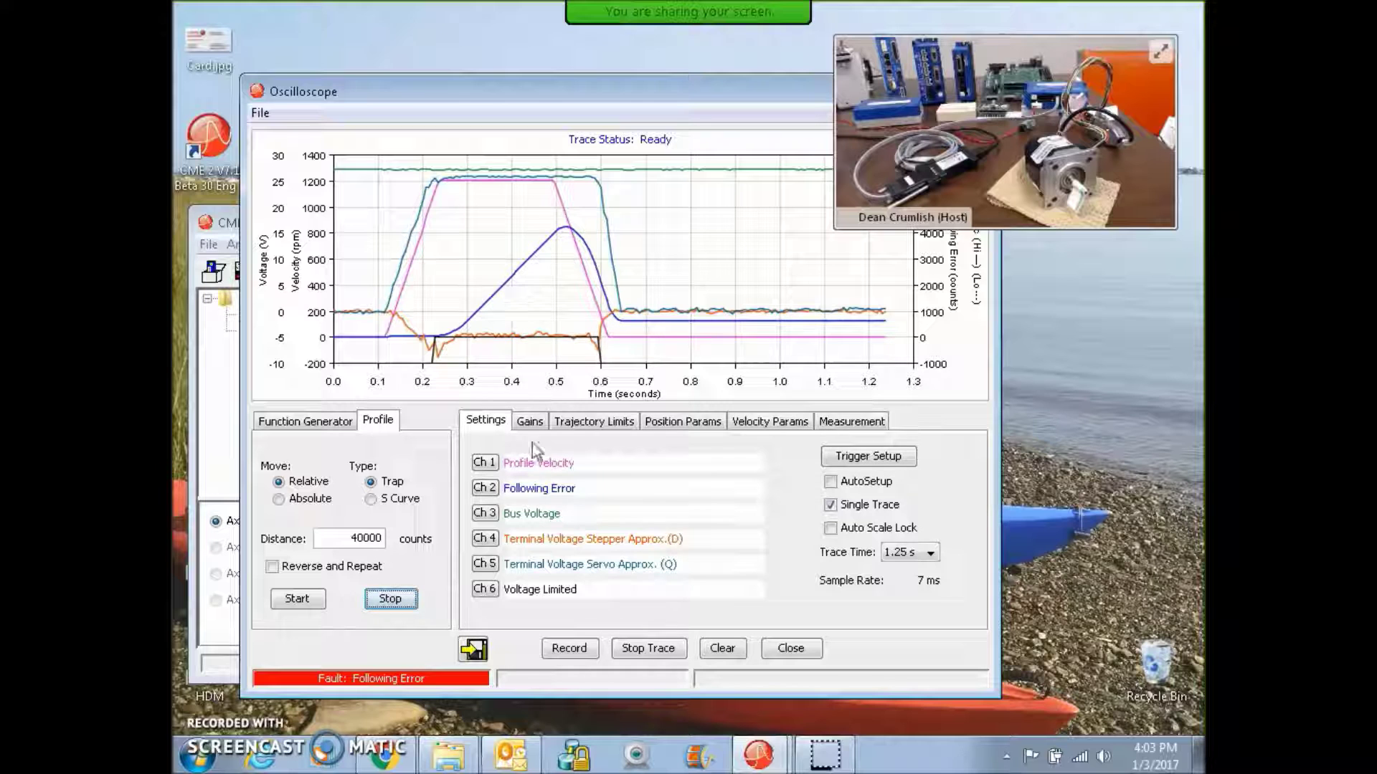
click(535, 423)
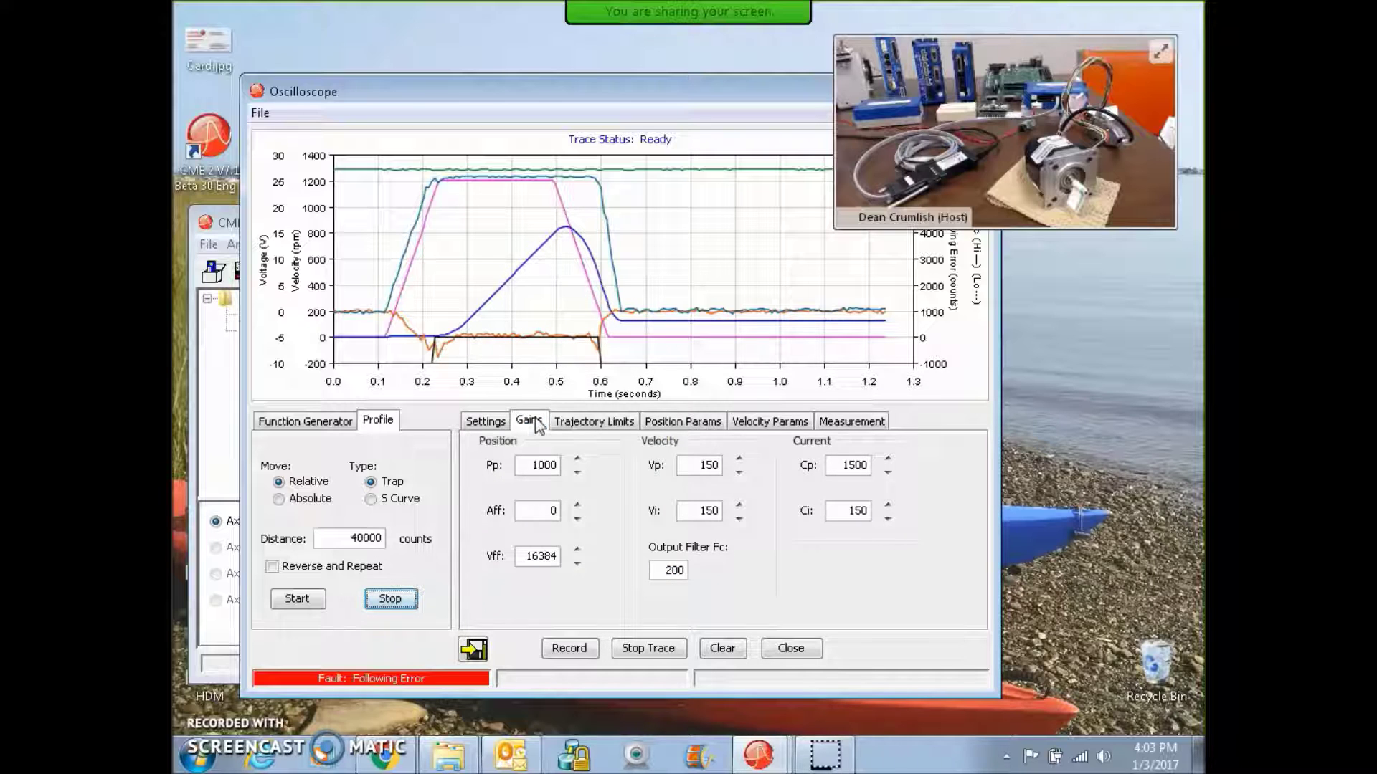
click(578, 423)
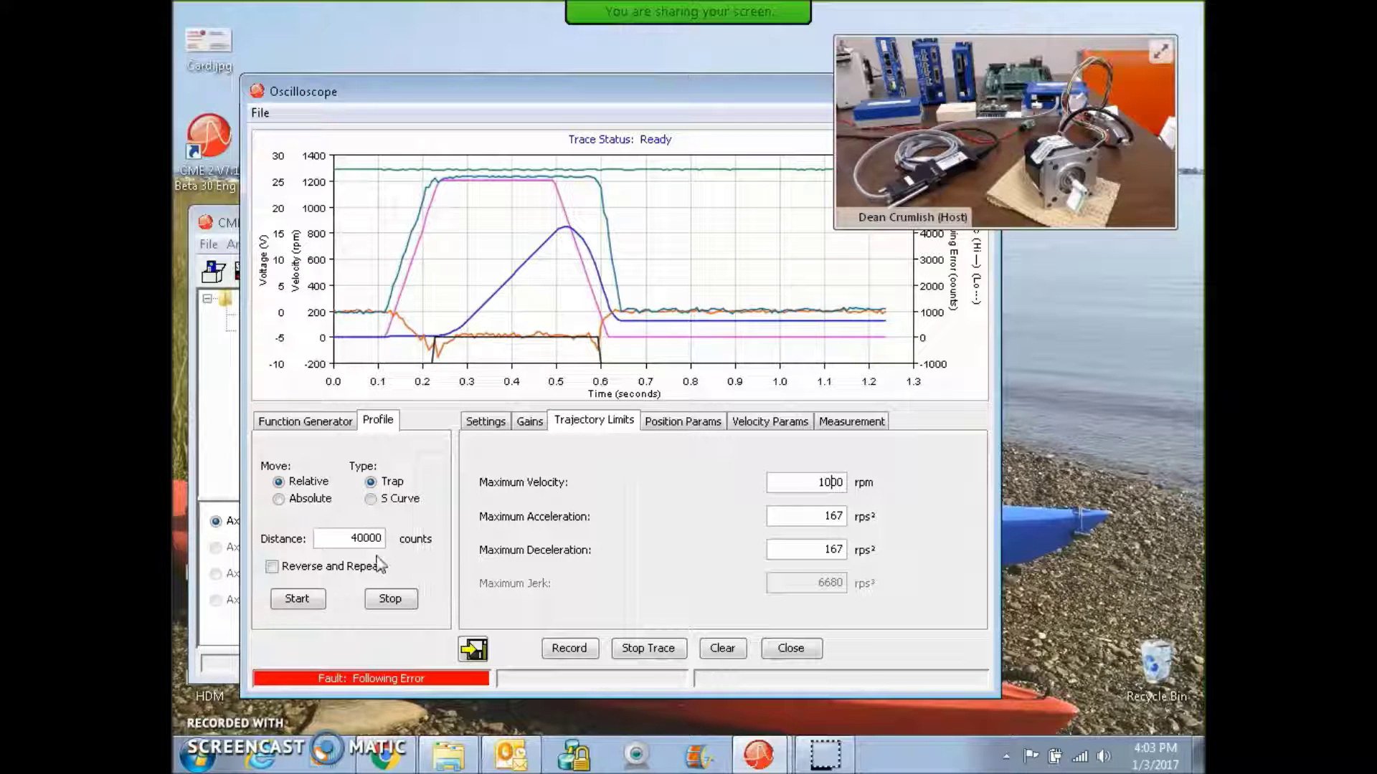
Step: Clear the drive's following error fault from the Control Panel, return to the oscilloscope and rerun the move
click(222, 424)
click(247, 271)
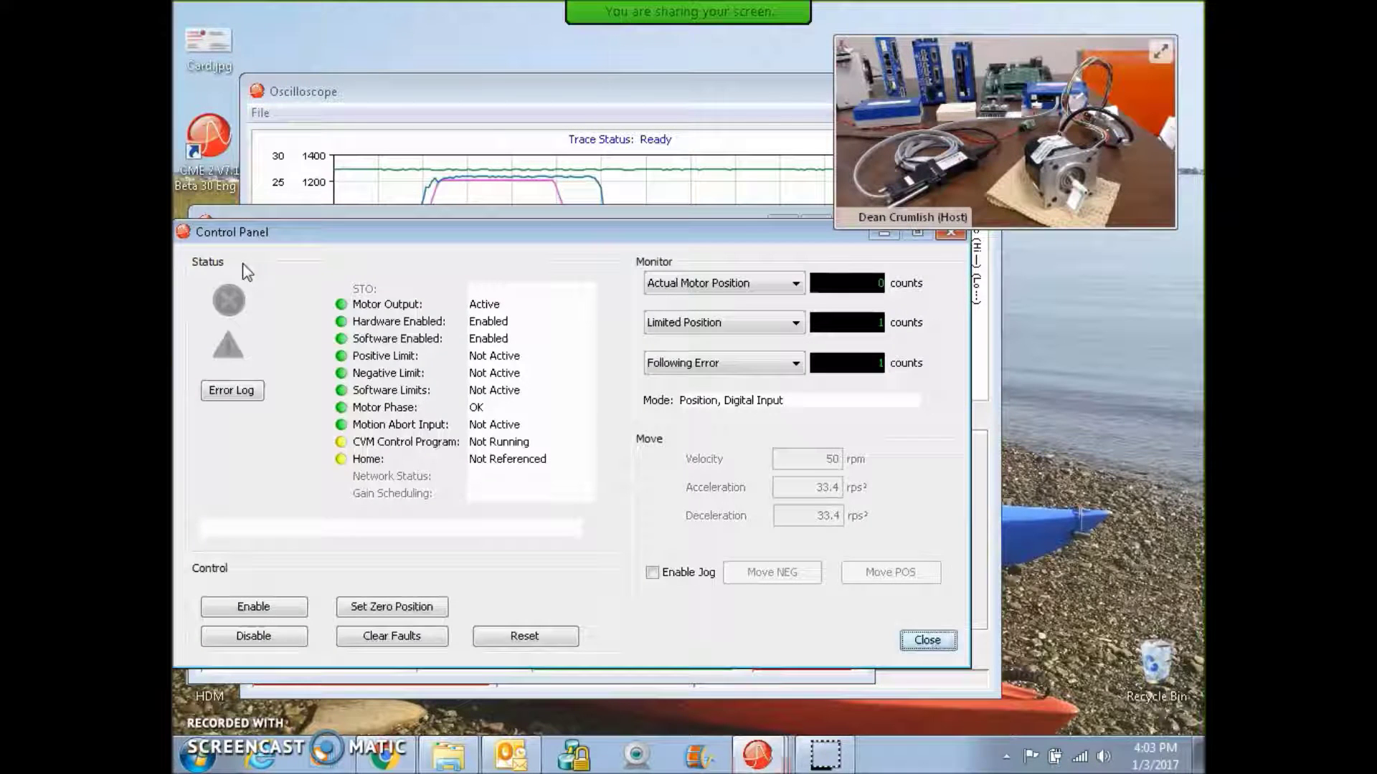
click(393, 638)
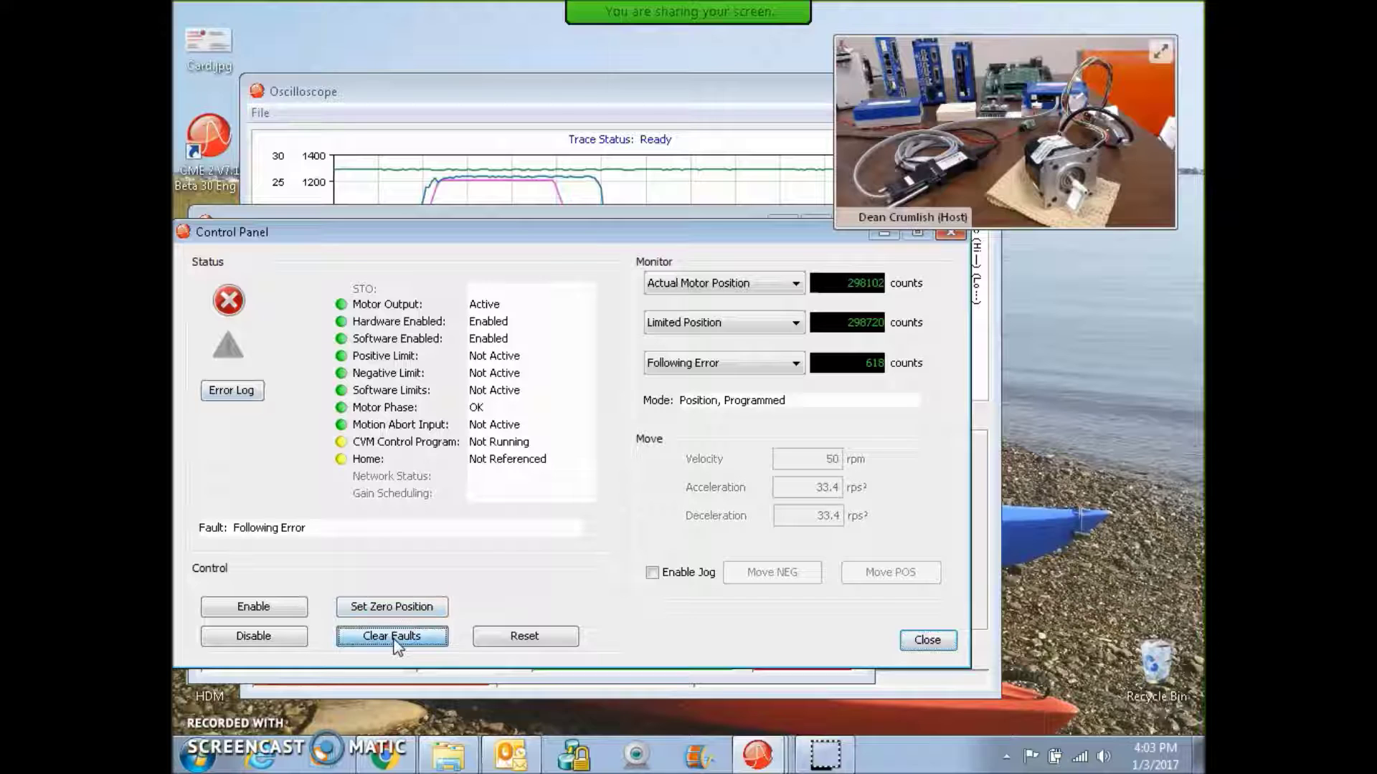
click(927, 640)
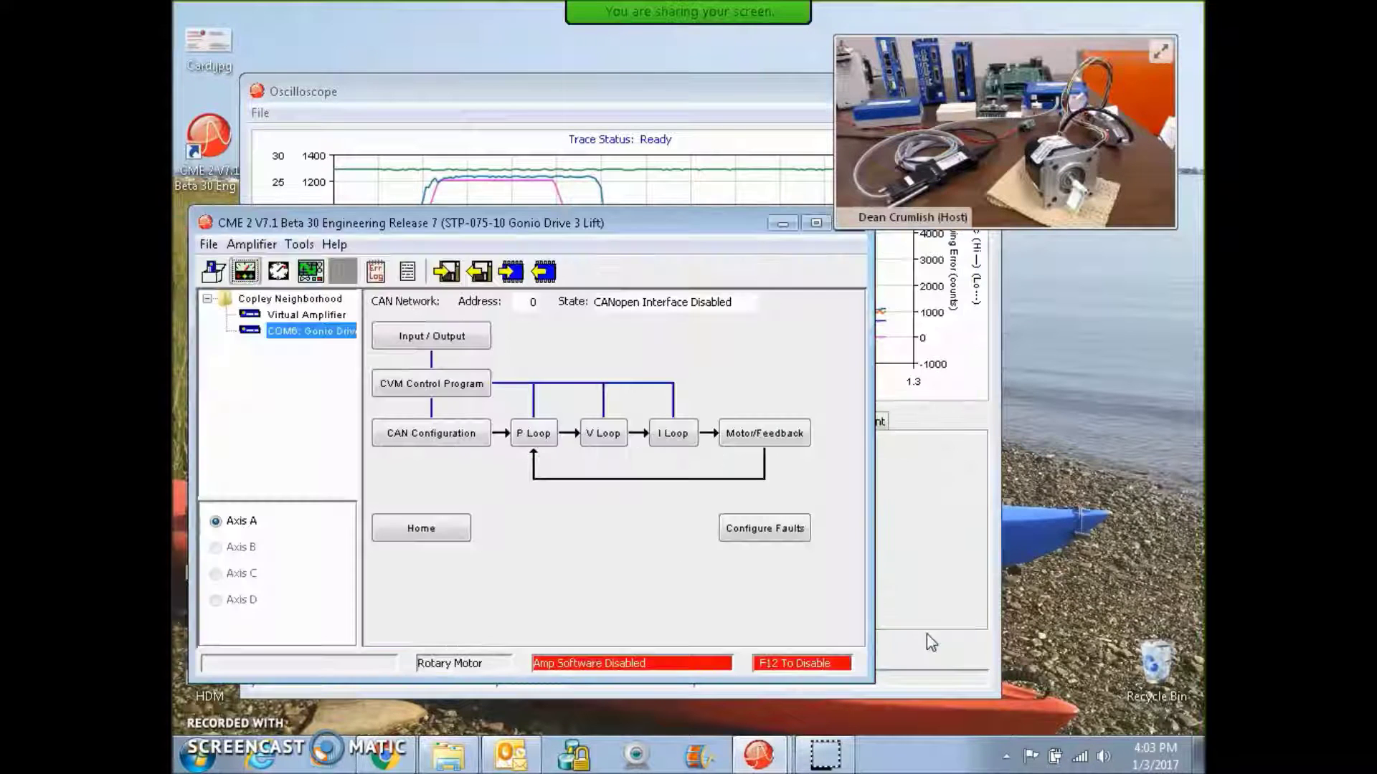
click(945, 466)
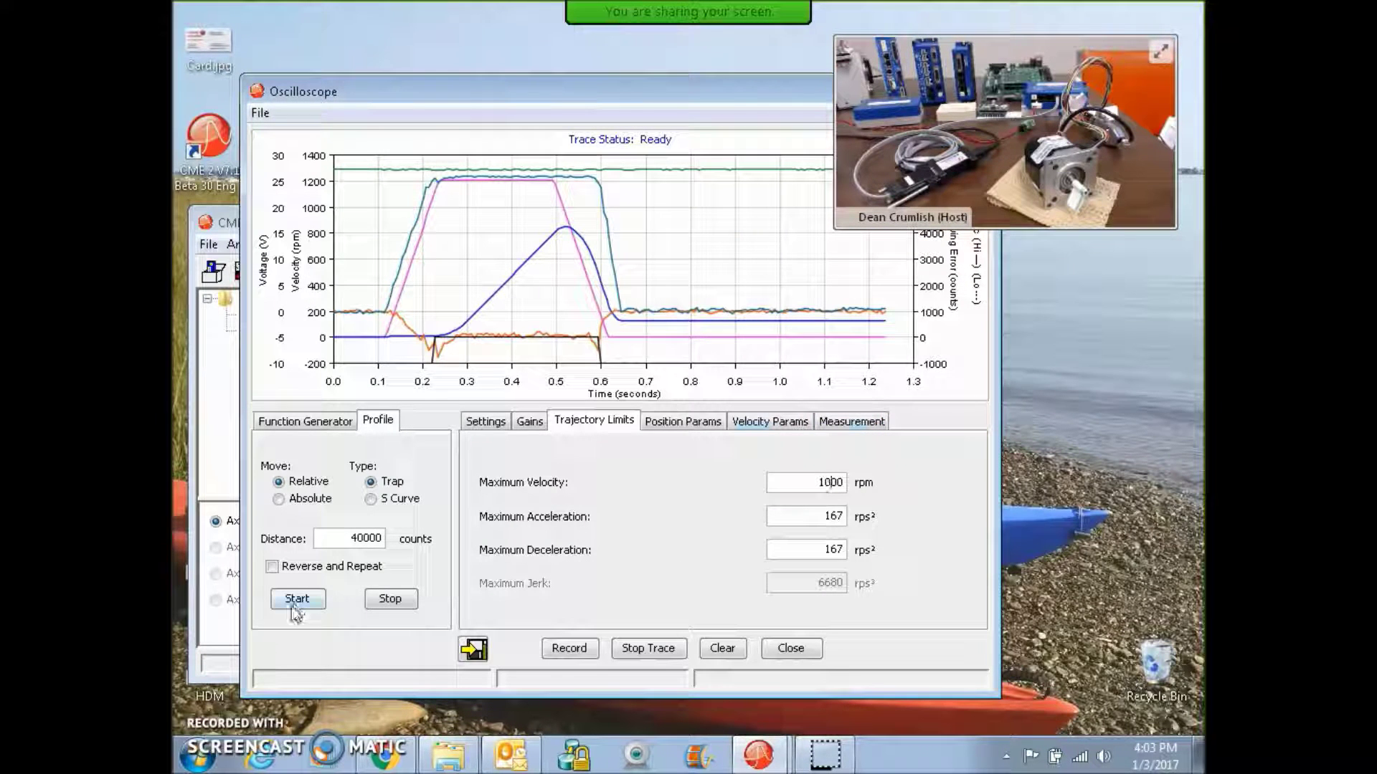
click(296, 599)
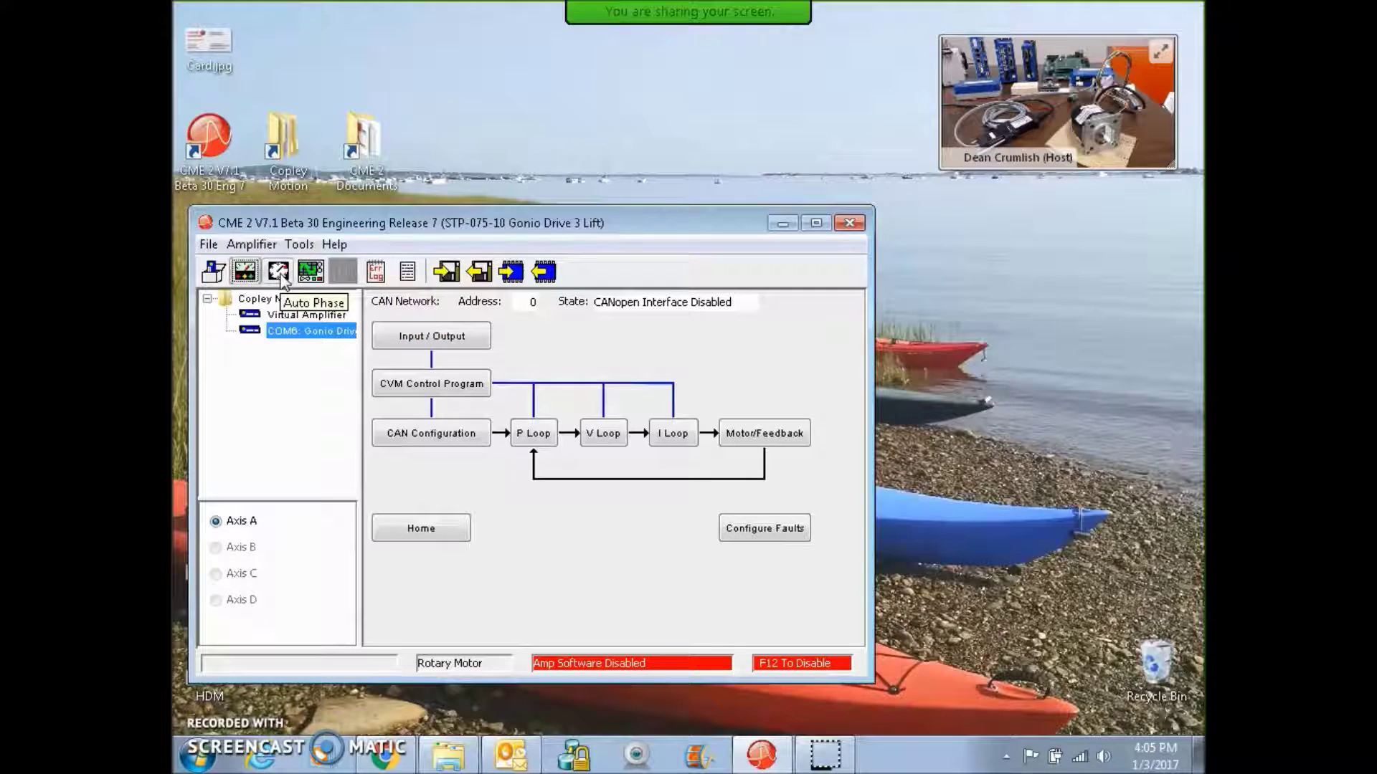
Step: Start Auto Phase, accept the motor direction, run the motor wiring test and continue to the Phase Count Test
click(280, 273)
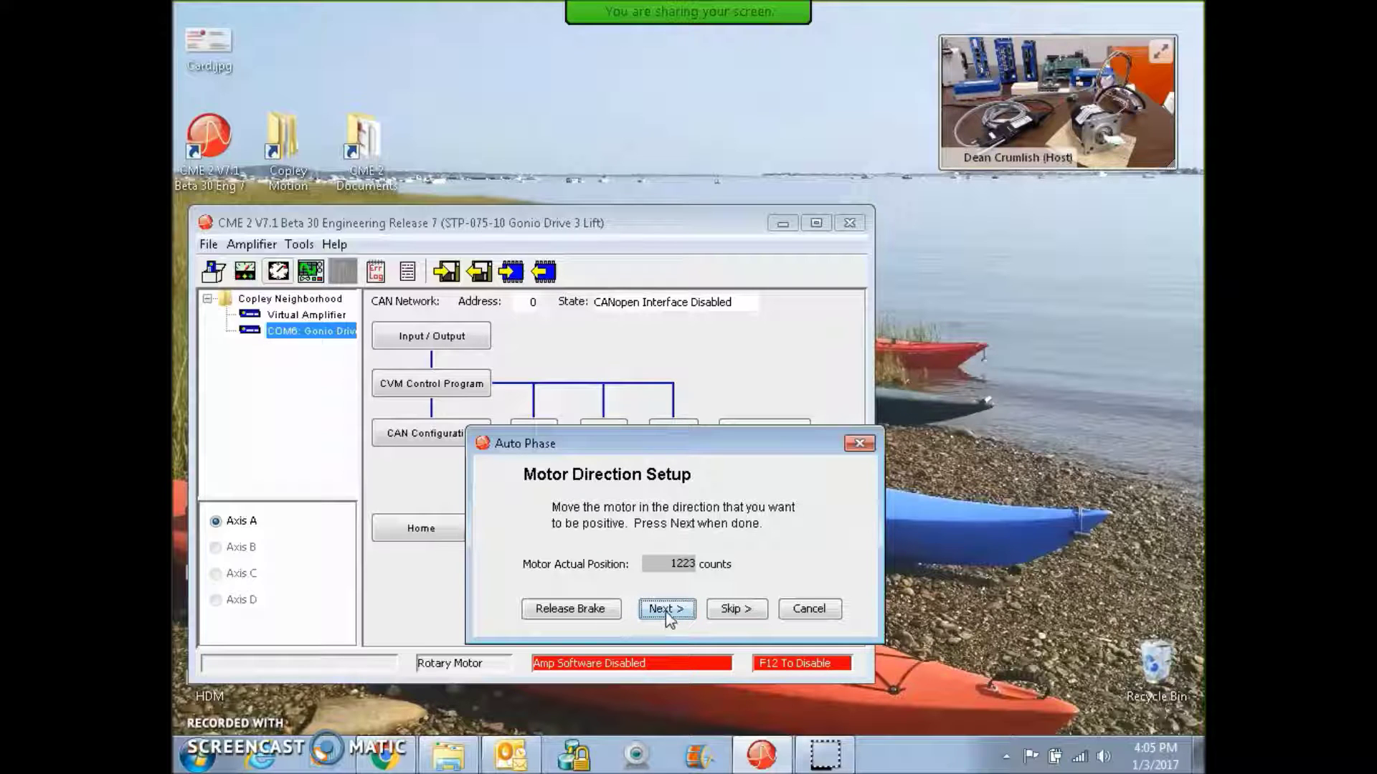
click(665, 611)
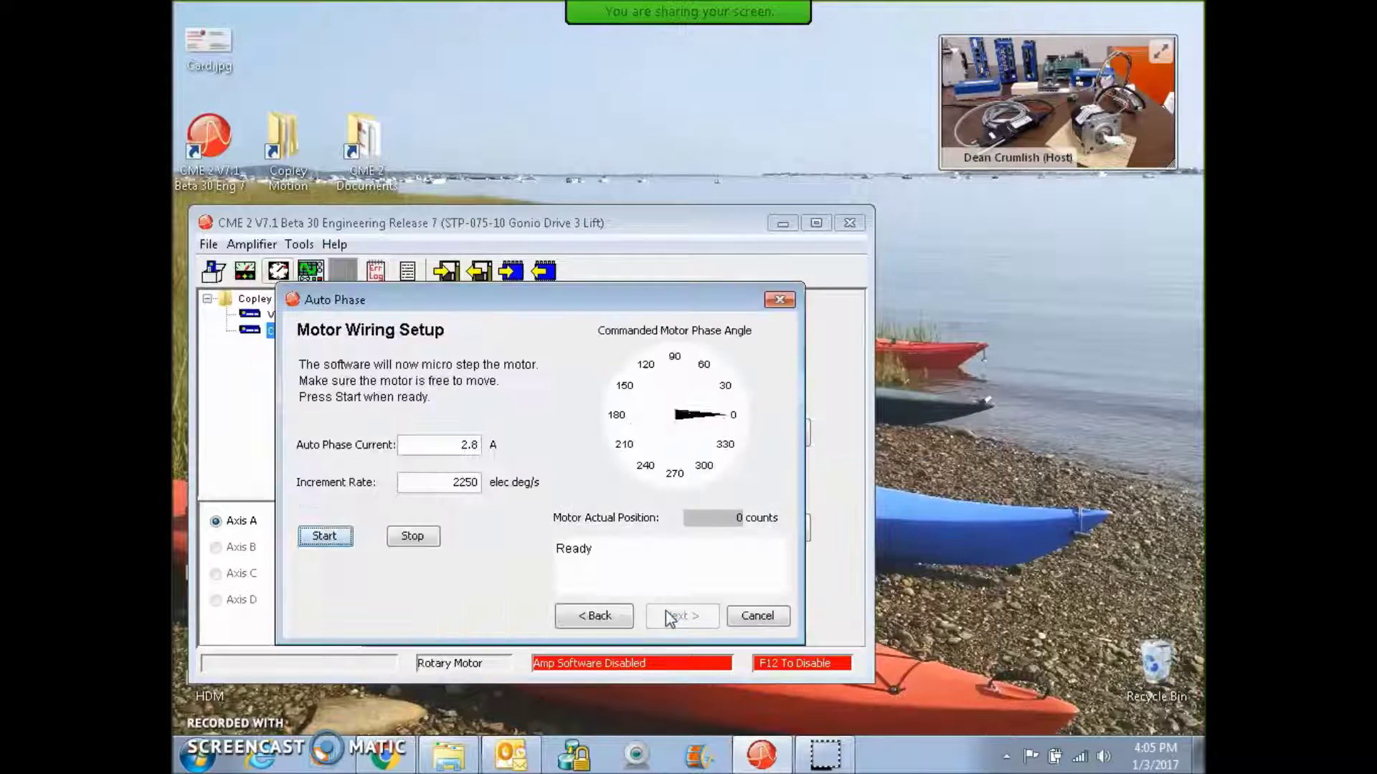
click(335, 543)
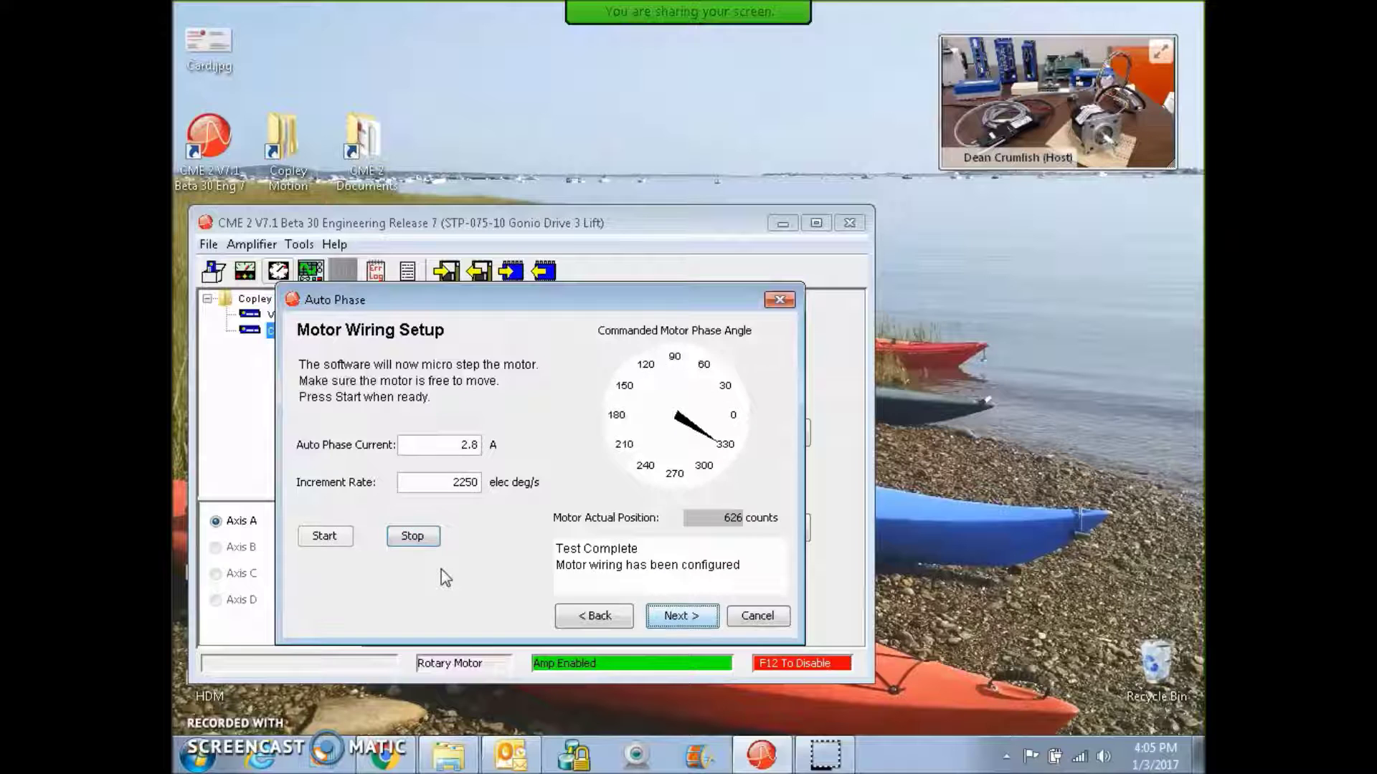
click(677, 617)
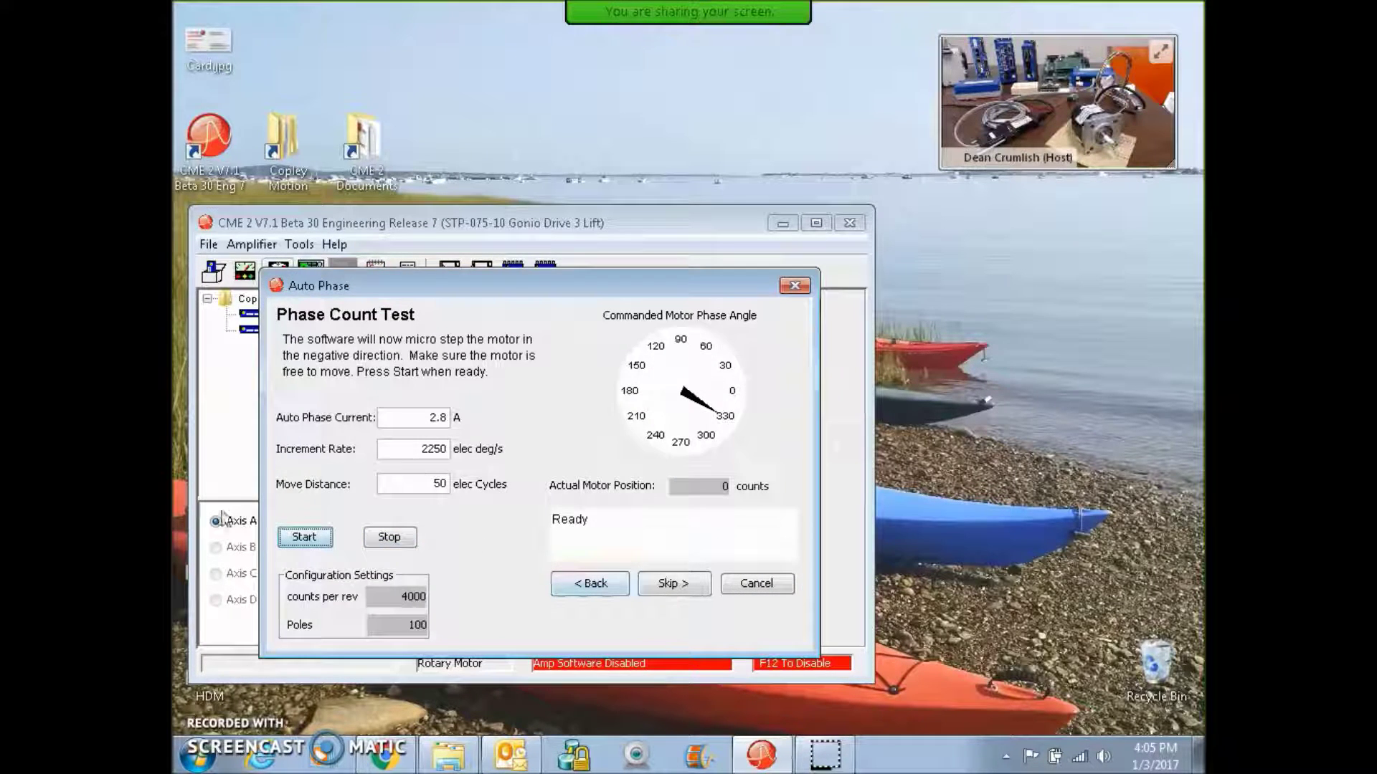
Step: Run the Phase Count Test, watch the motor in the full-screen camera view, and confirm that it moved 1 turn
click(307, 537)
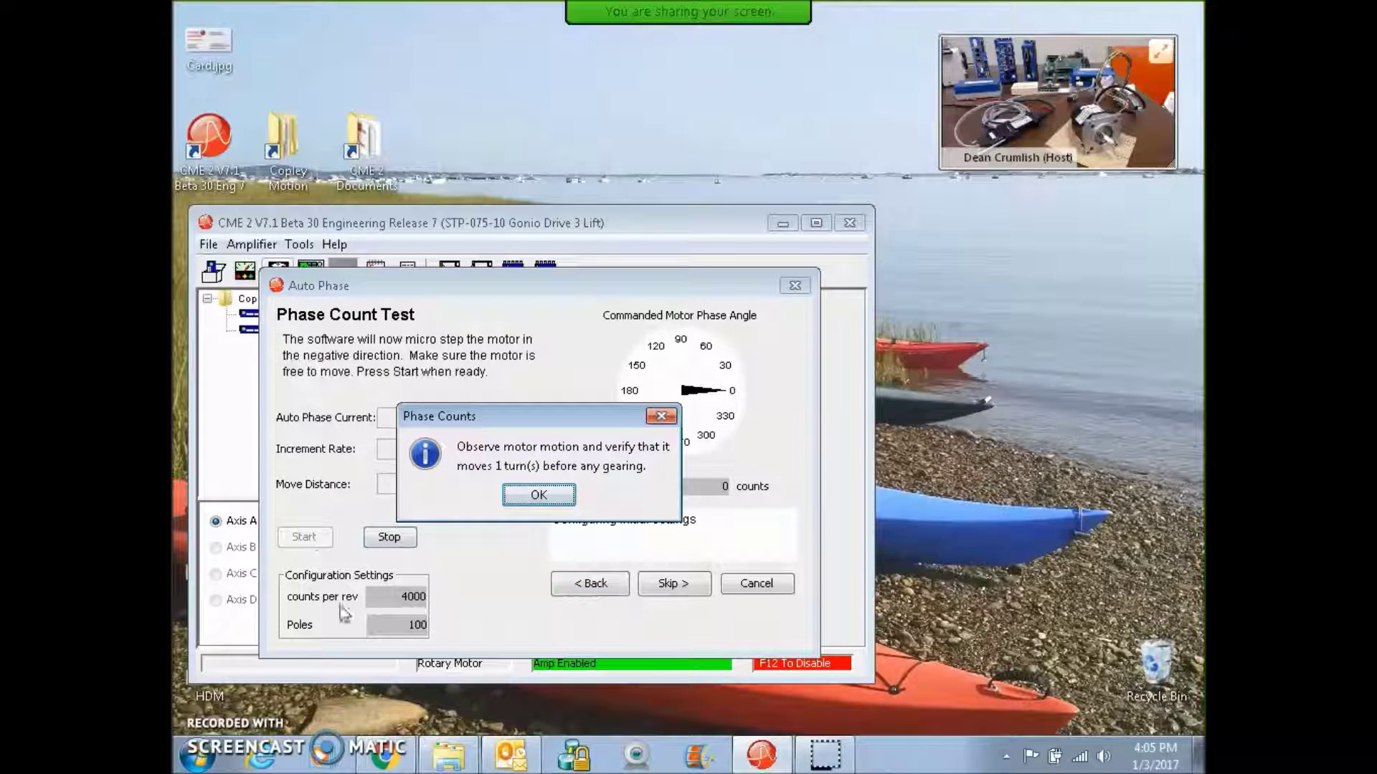
click(547, 493)
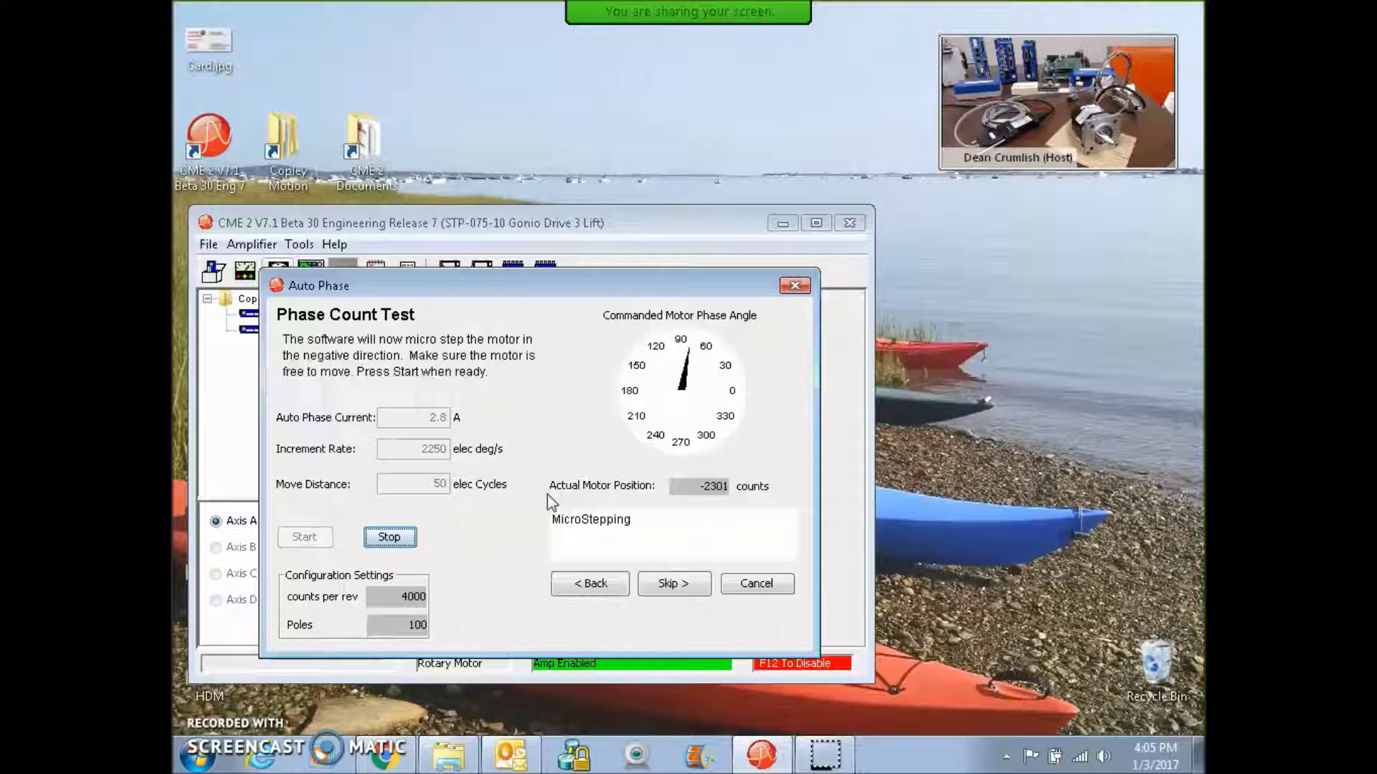
click(1160, 52)
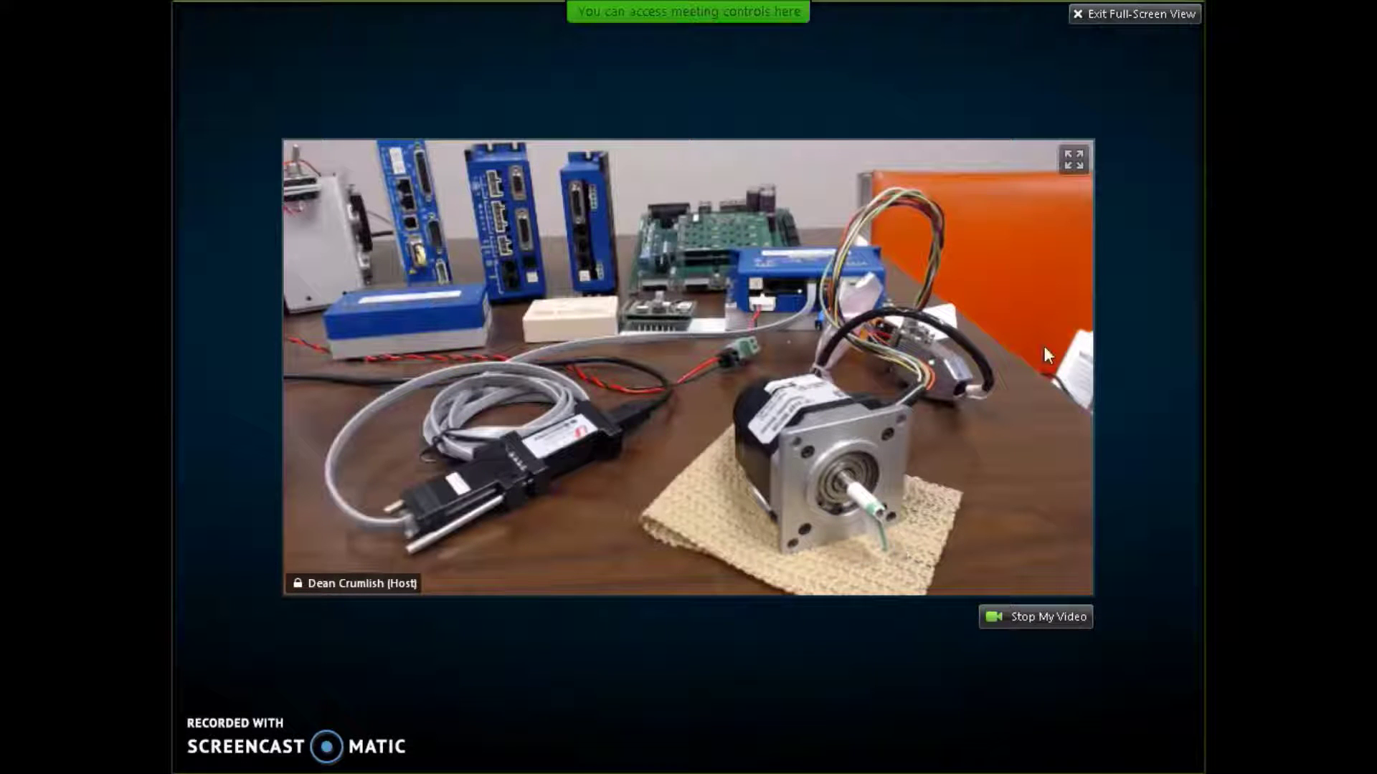
click(1118, 13)
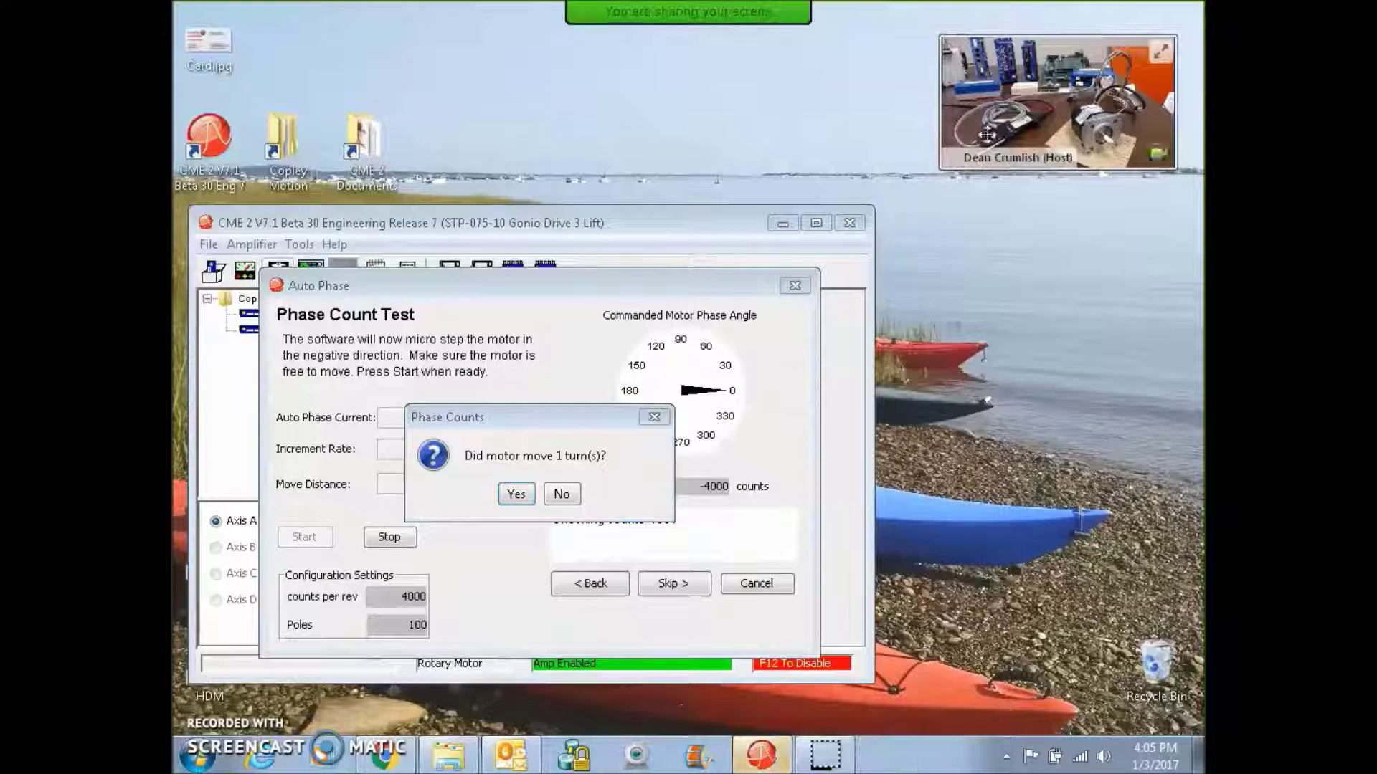
click(517, 496)
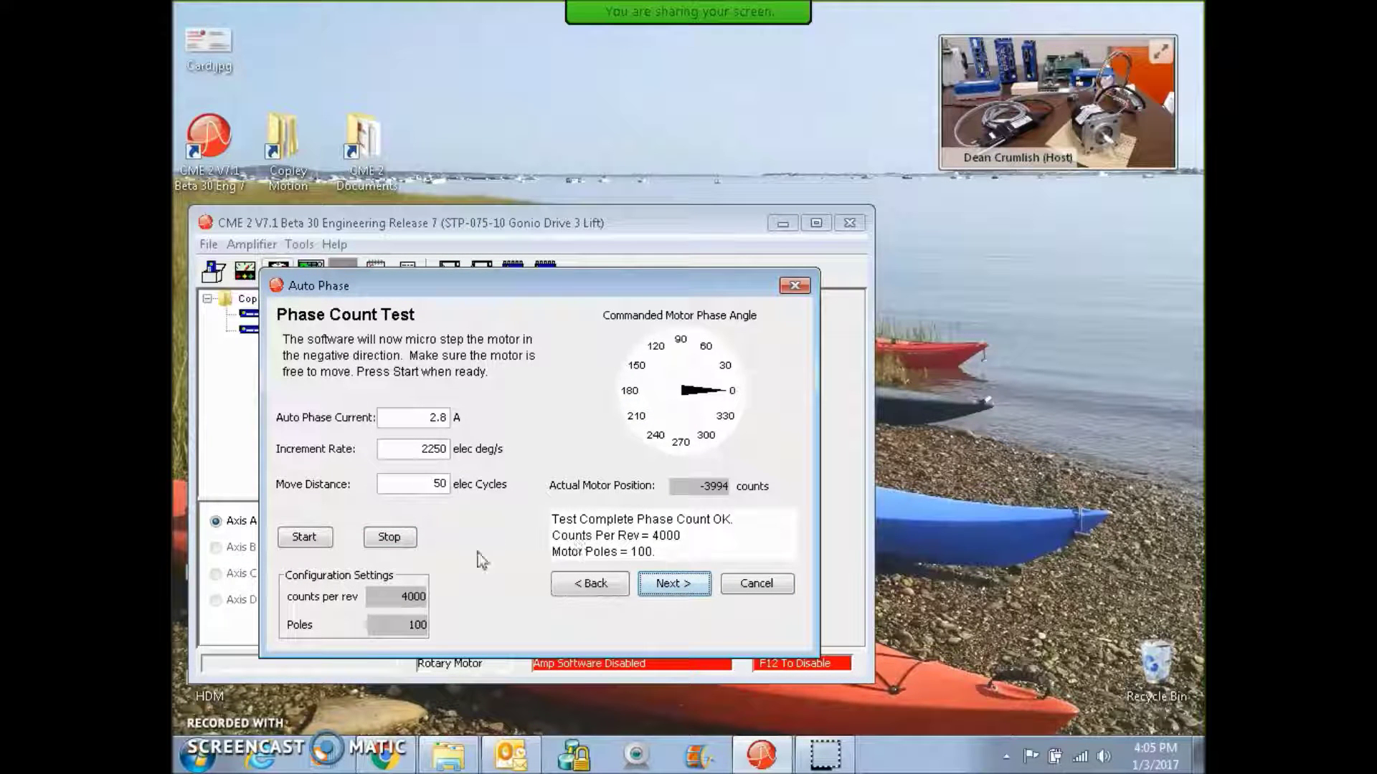
Step: Continue to Motor Phase Initialize, initialize the phase and finish Auto Phase
click(679, 589)
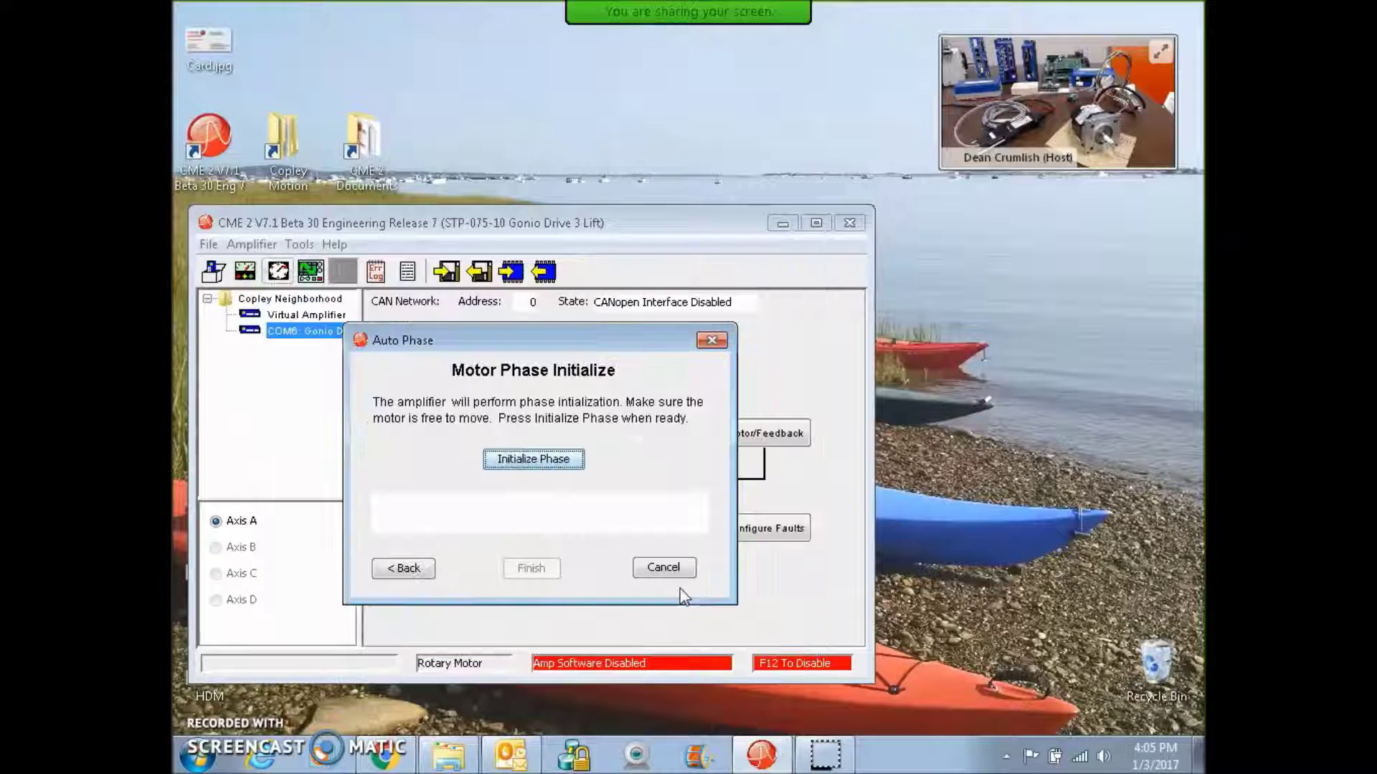
click(531, 461)
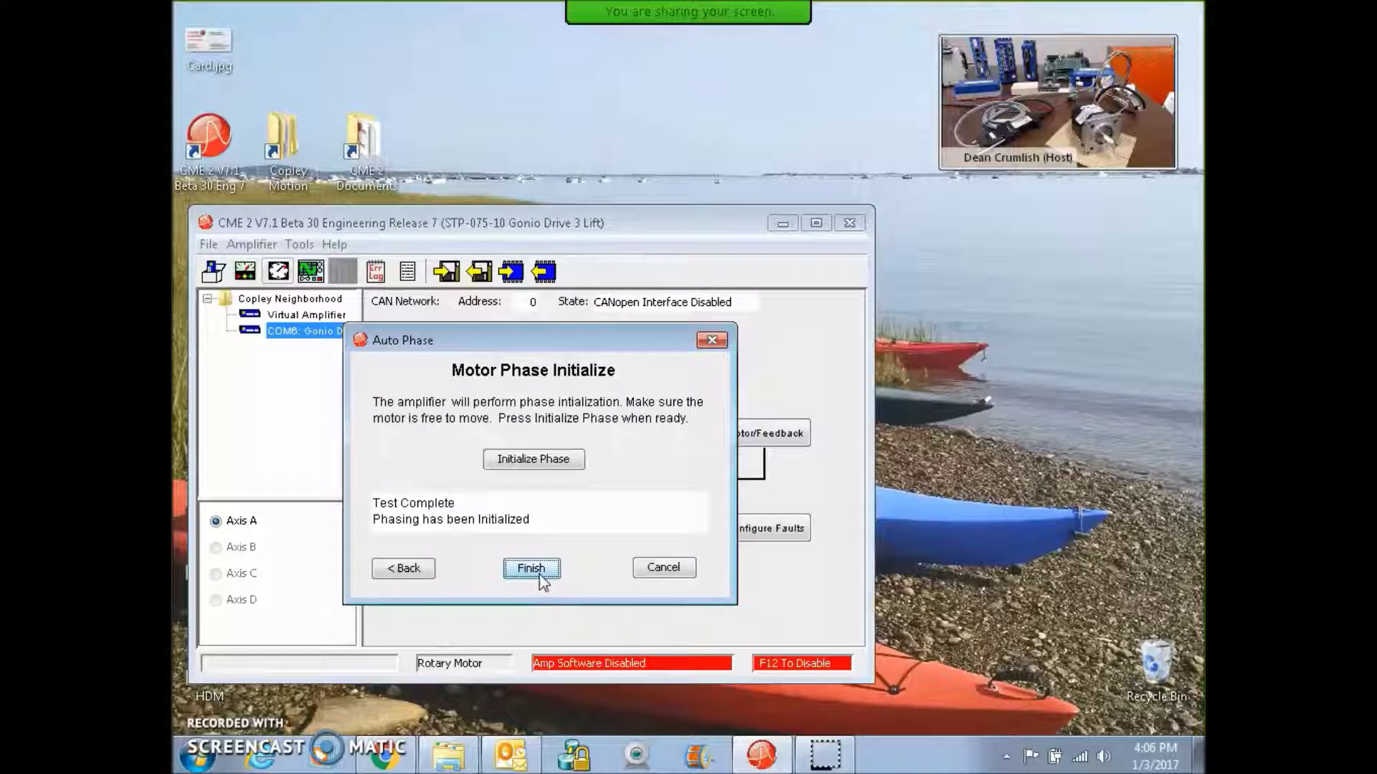
click(539, 574)
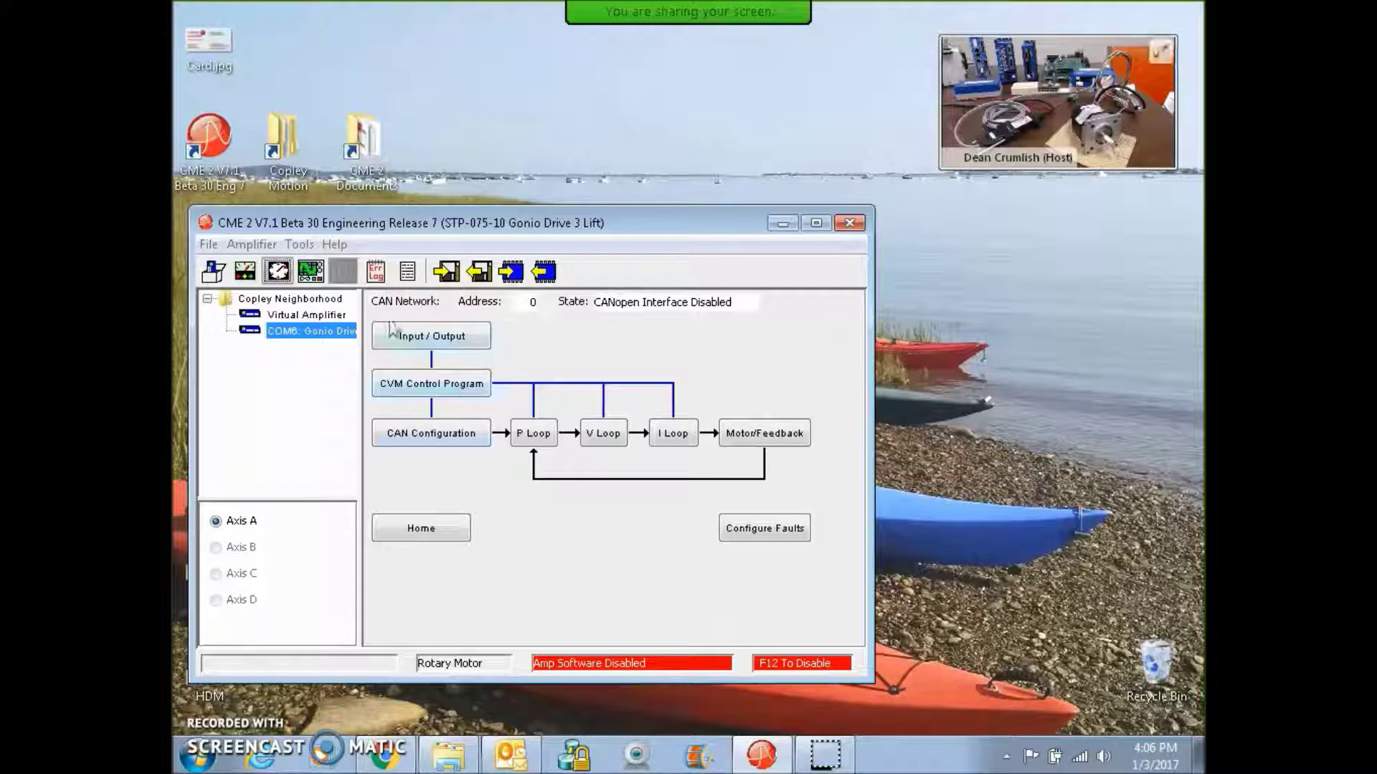
Step: Open Manual Phase, enable the motor current control and set the motor's zero position
click(299, 244)
click(339, 357)
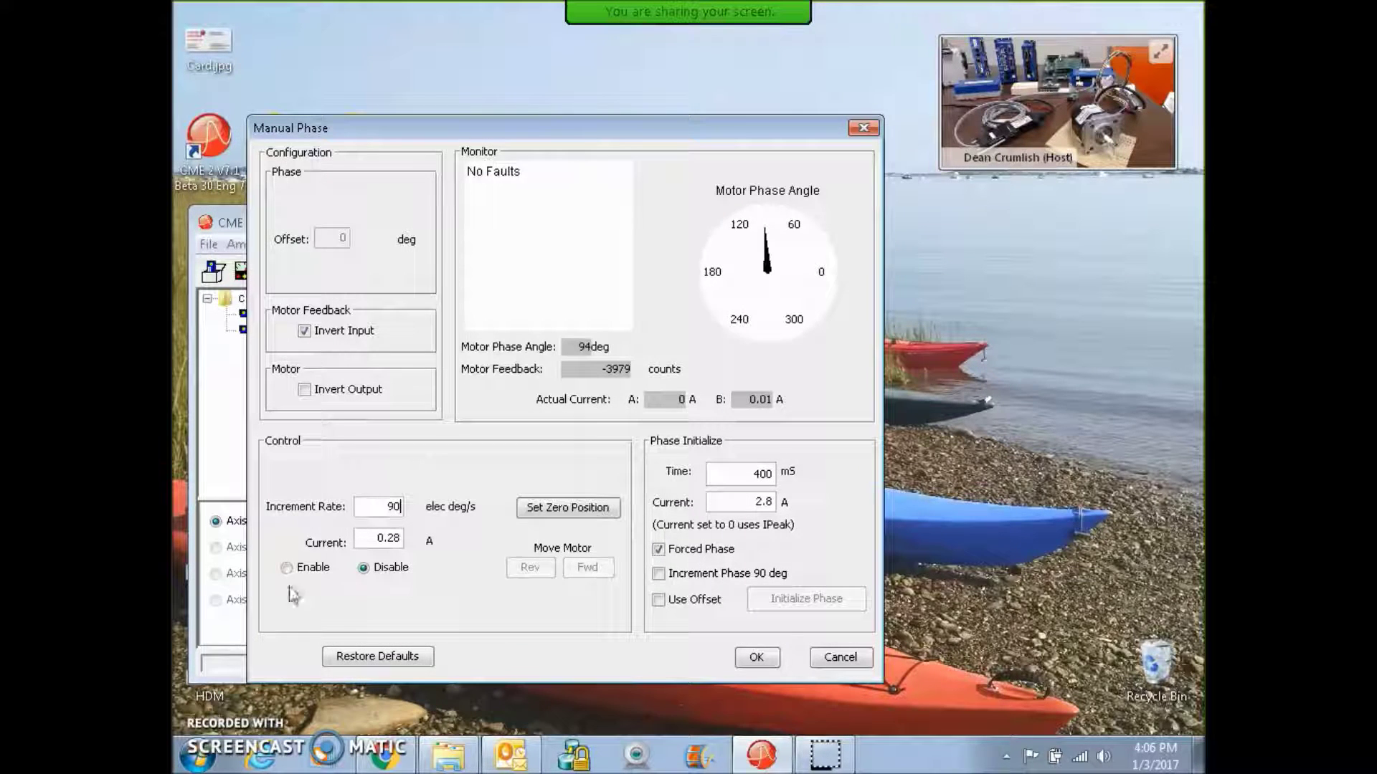
click(292, 570)
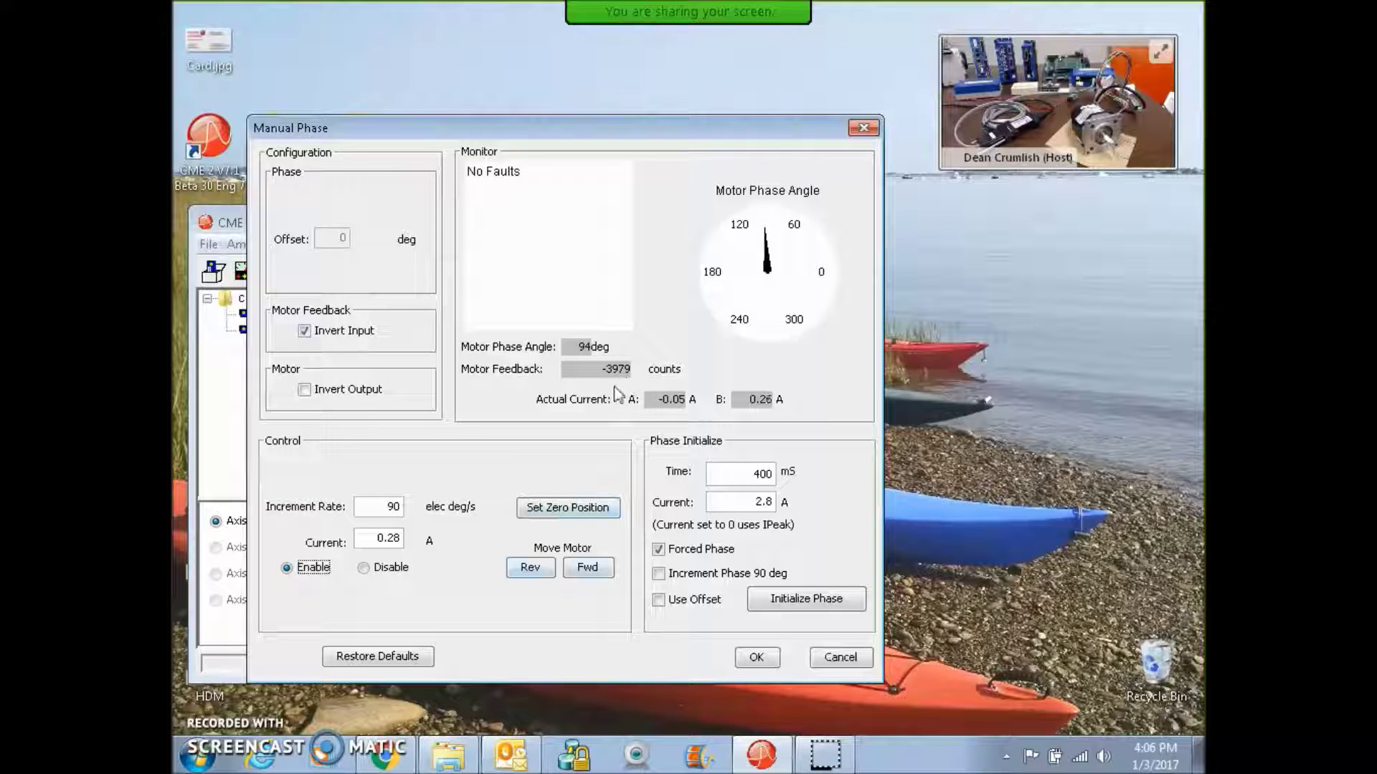
click(578, 511)
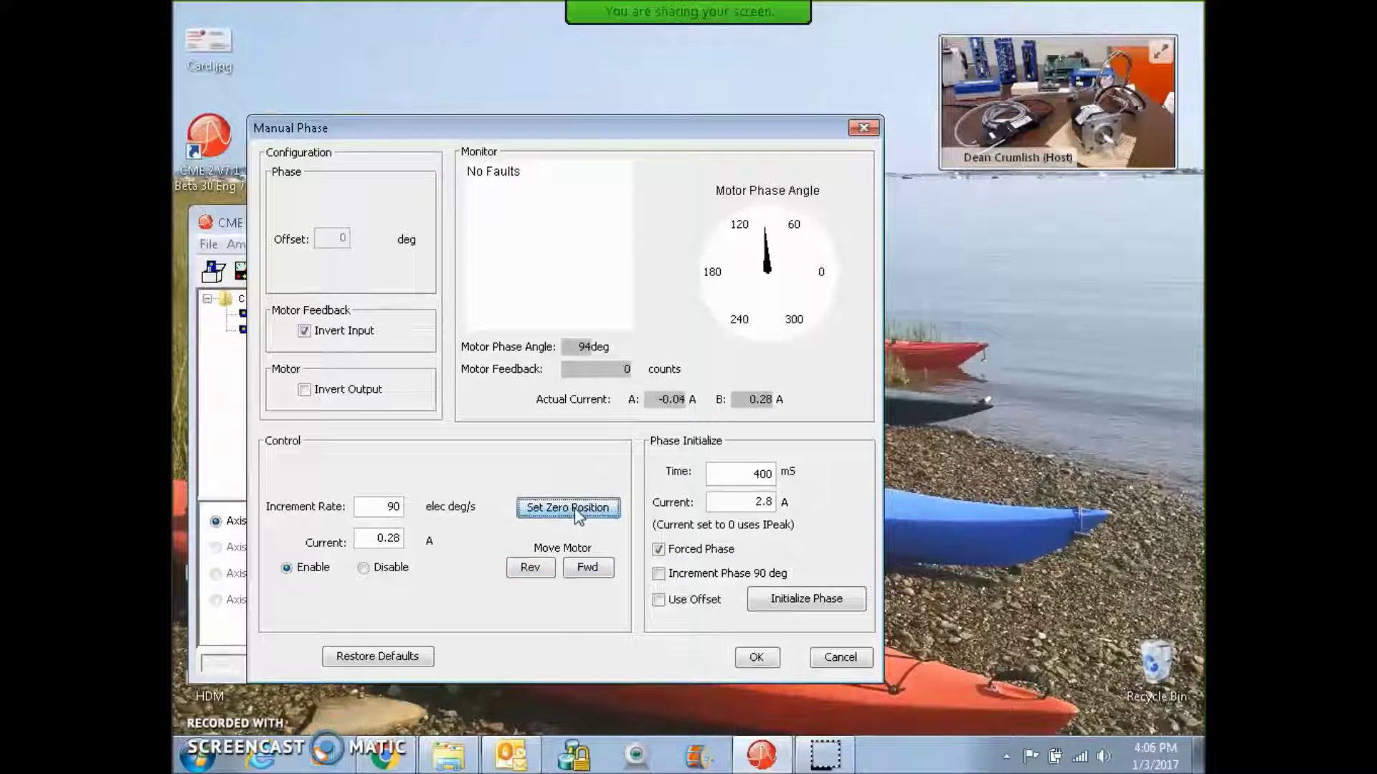
Step: Move the motor forward and in reverse in Manual Phase, reset its zero position and move it forward again
click(594, 572)
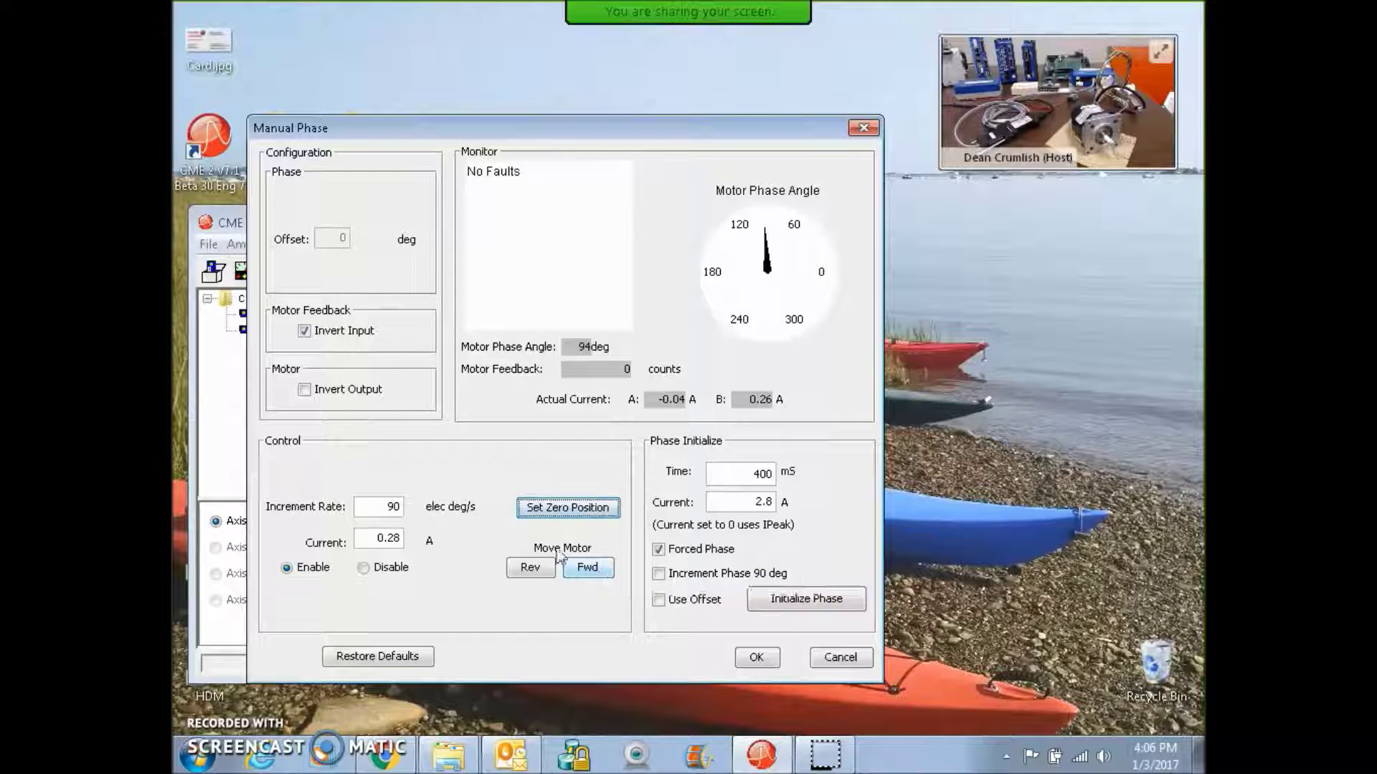
click(530, 570)
click(530, 568)
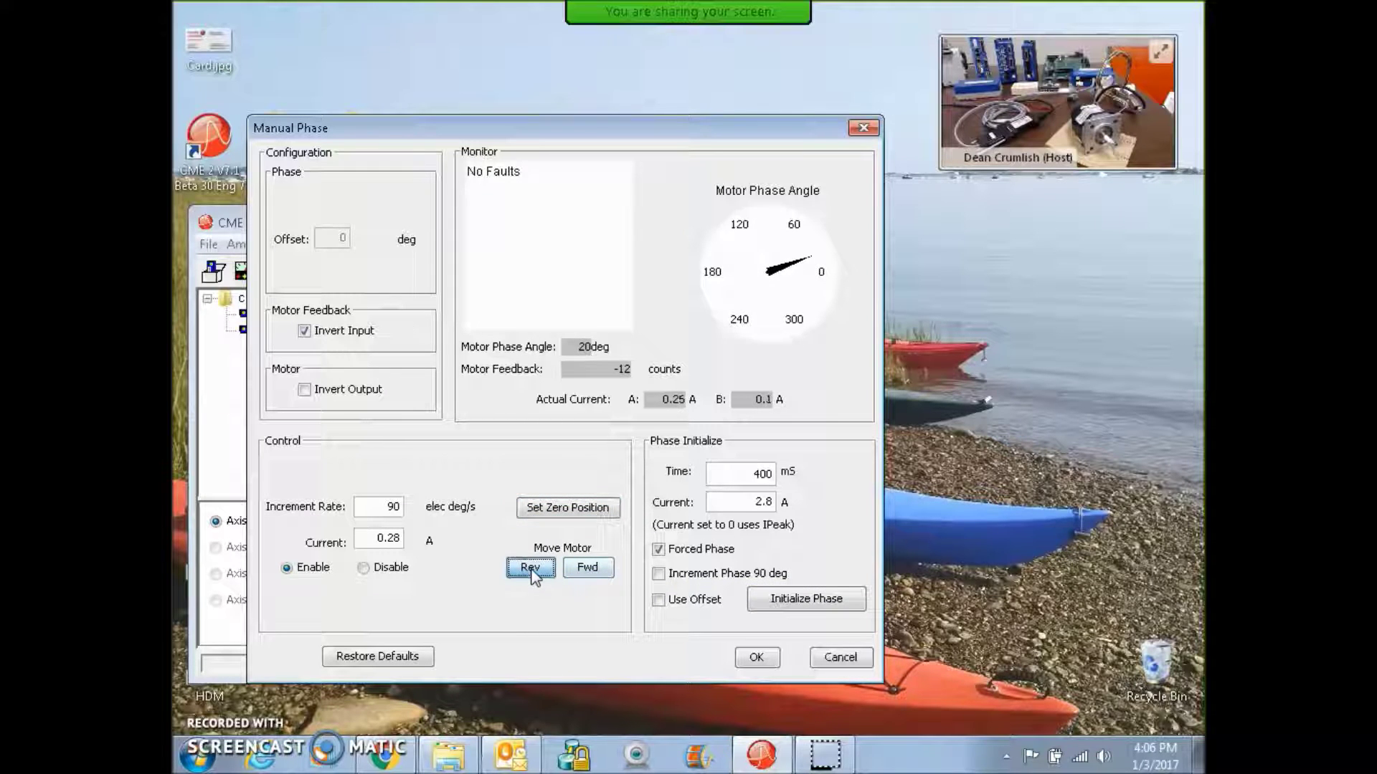
click(531, 567)
click(578, 509)
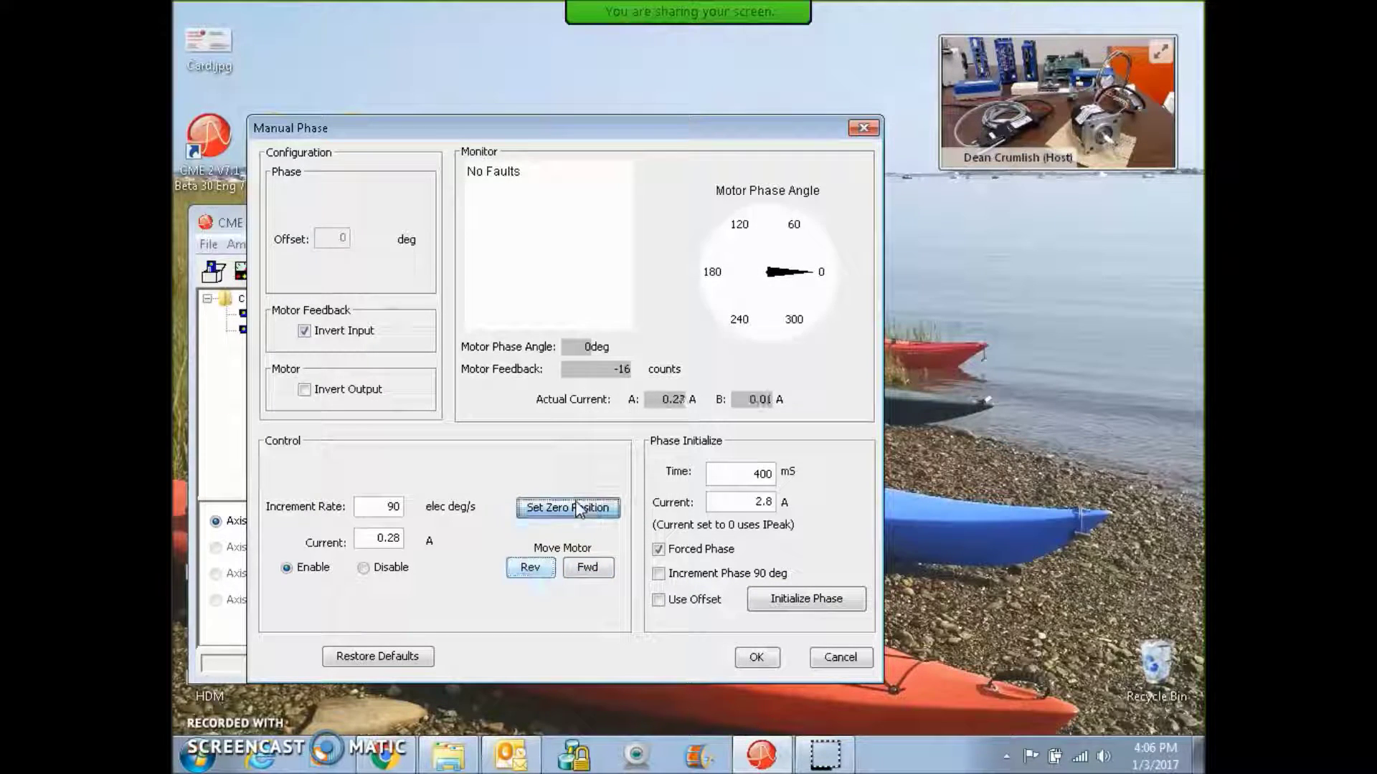
click(590, 572)
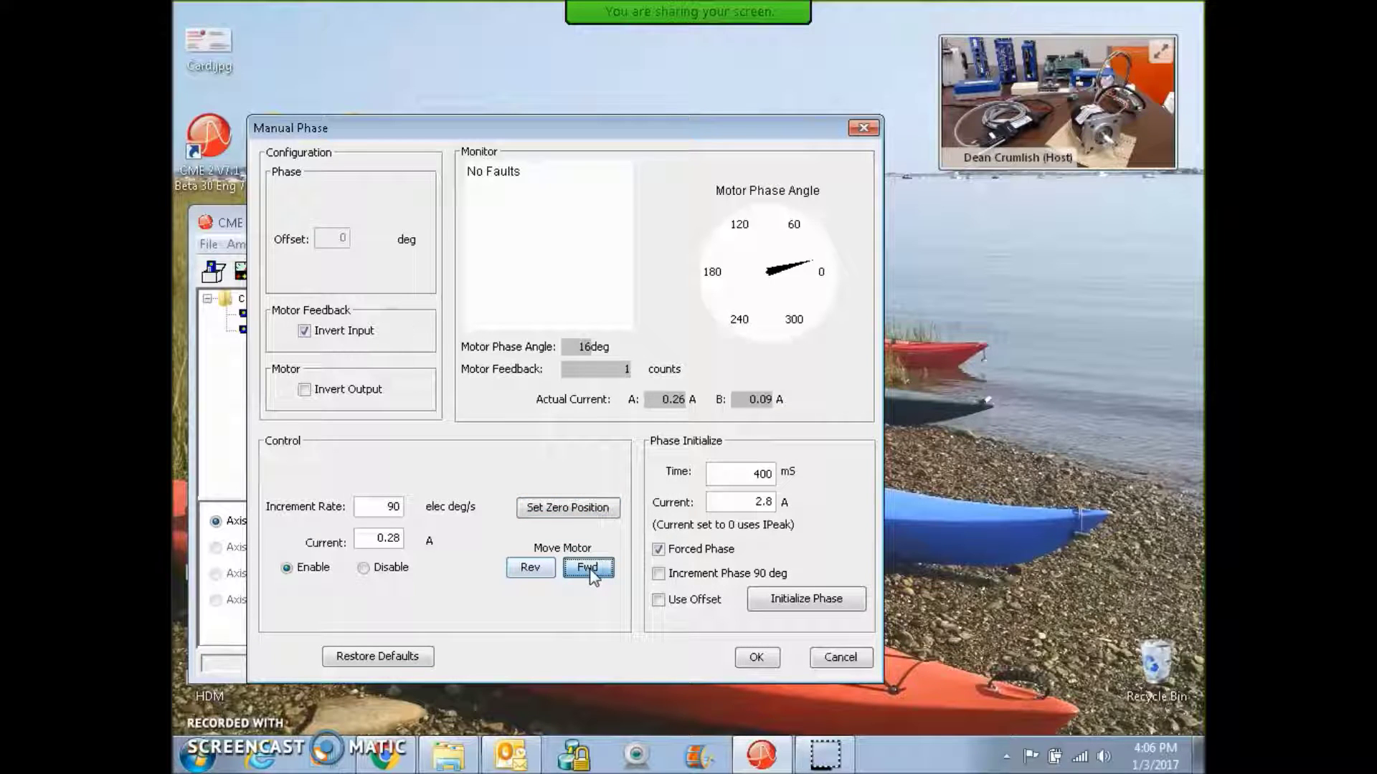
Step: Set the manual phase increment rate to 720 elec deg/s and move the motor forward
double_click(392, 506)
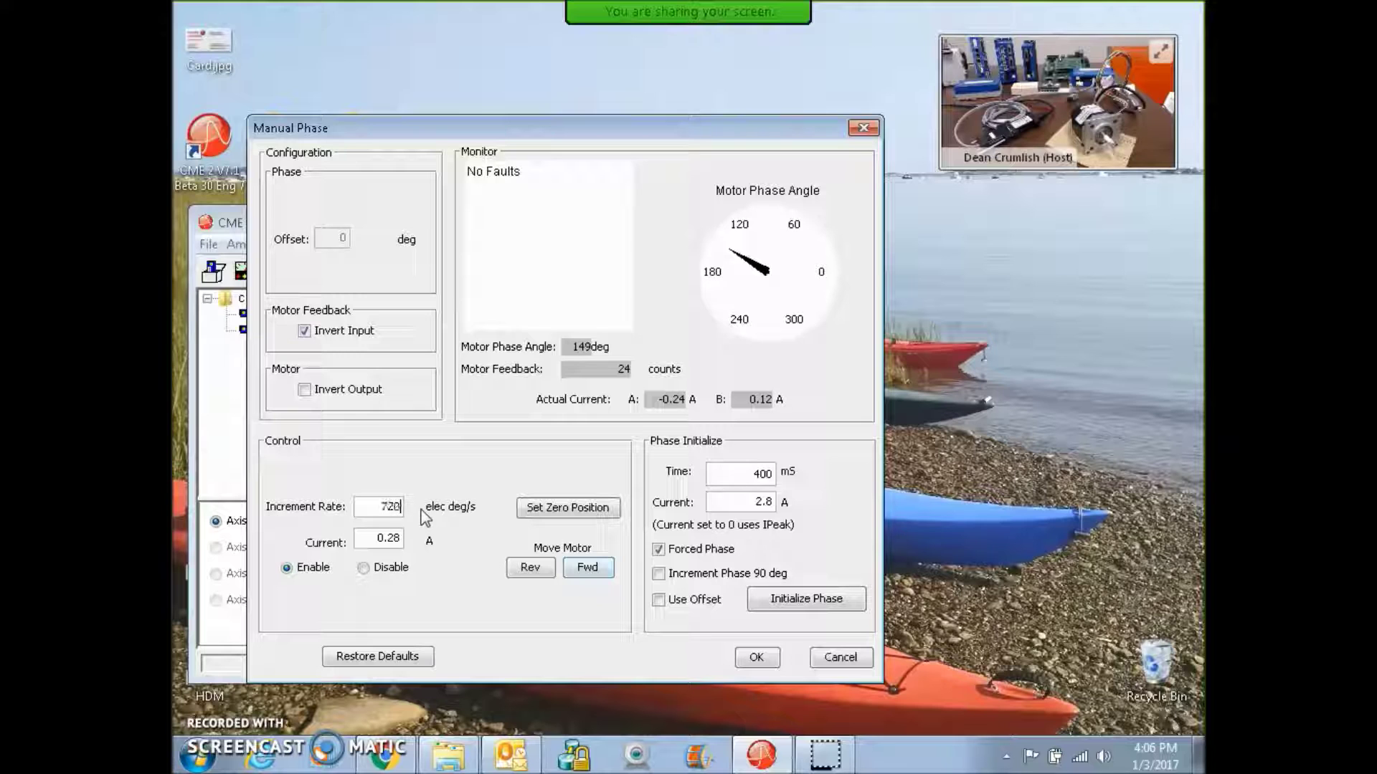
click(590, 570)
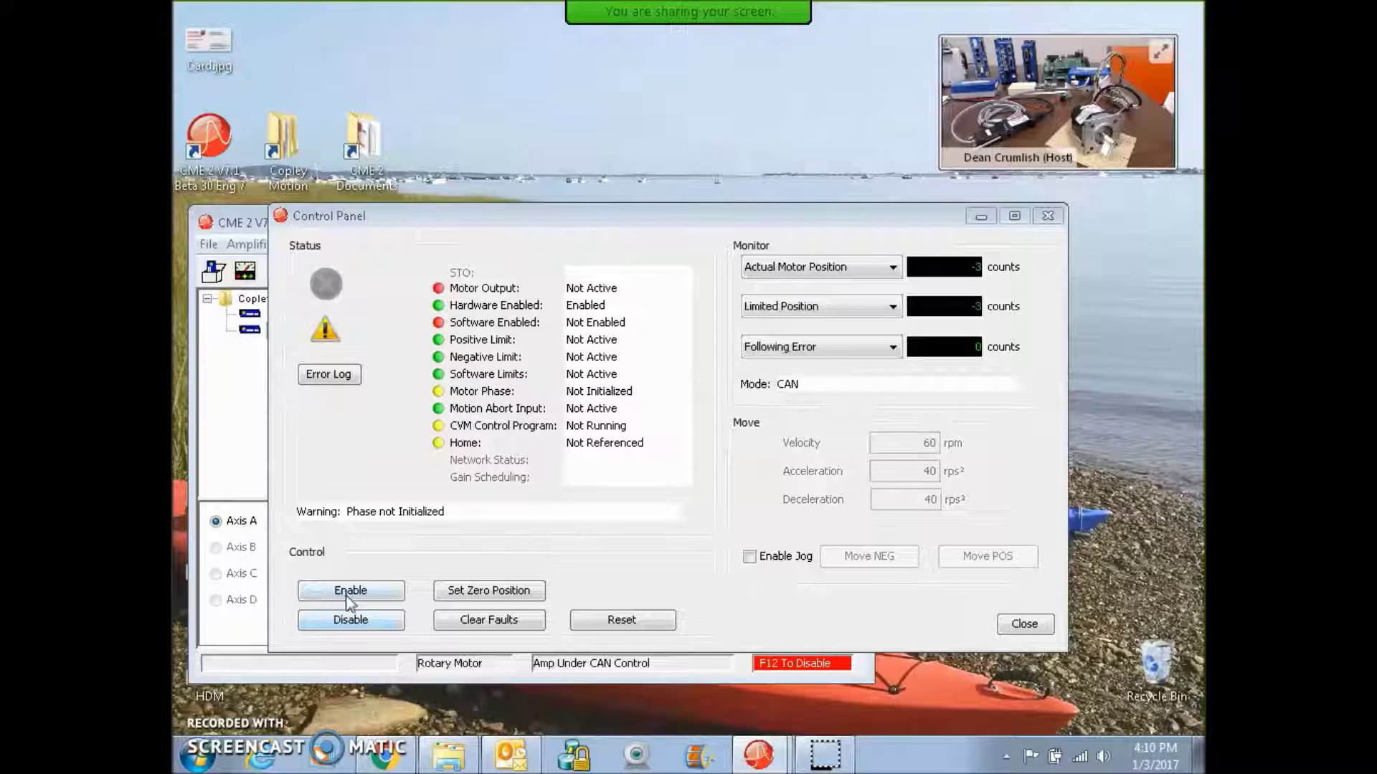
Step: Enable jog mode in the Control Panel
click(750, 556)
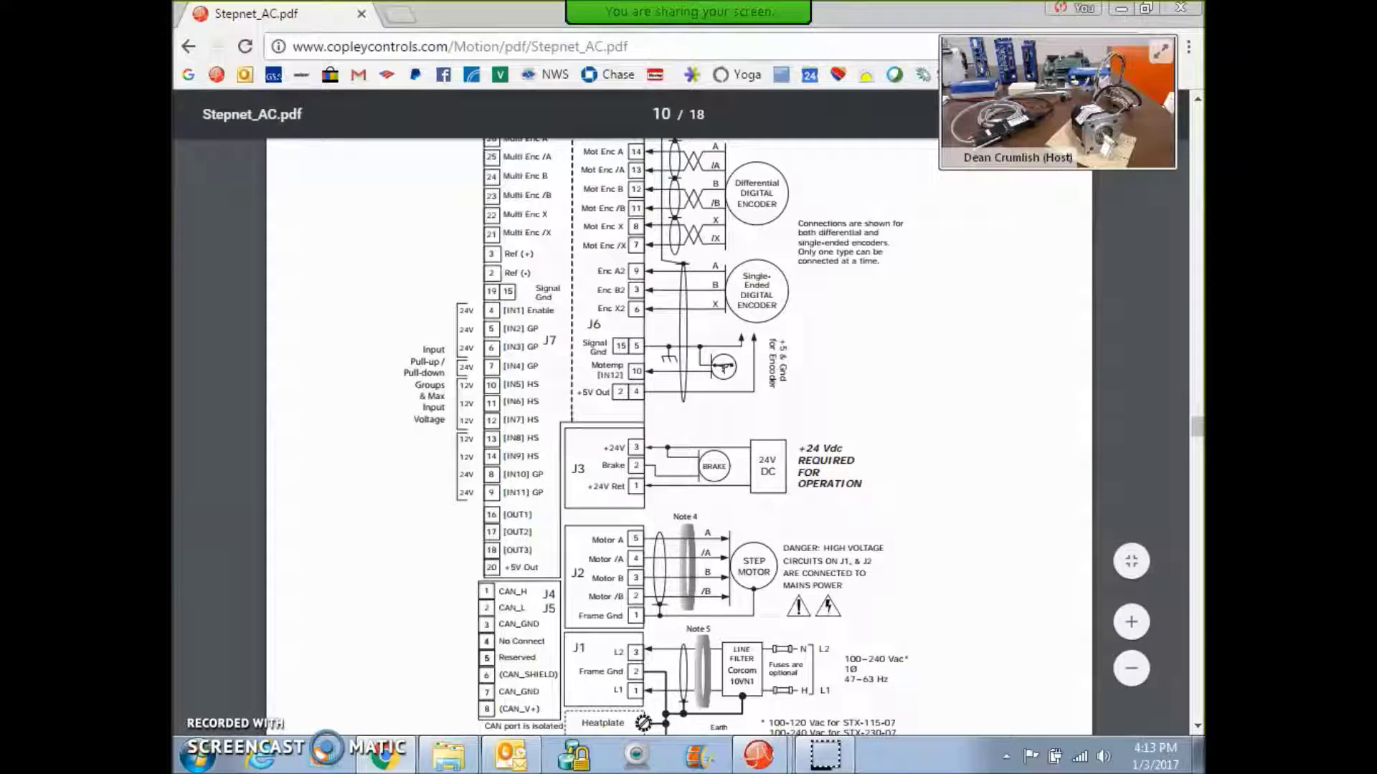
Step: Examine the motor, encoder and power wiring in the Drive Connections diagram on page 10 of Stepnet_AC.pdf
click(1198, 98)
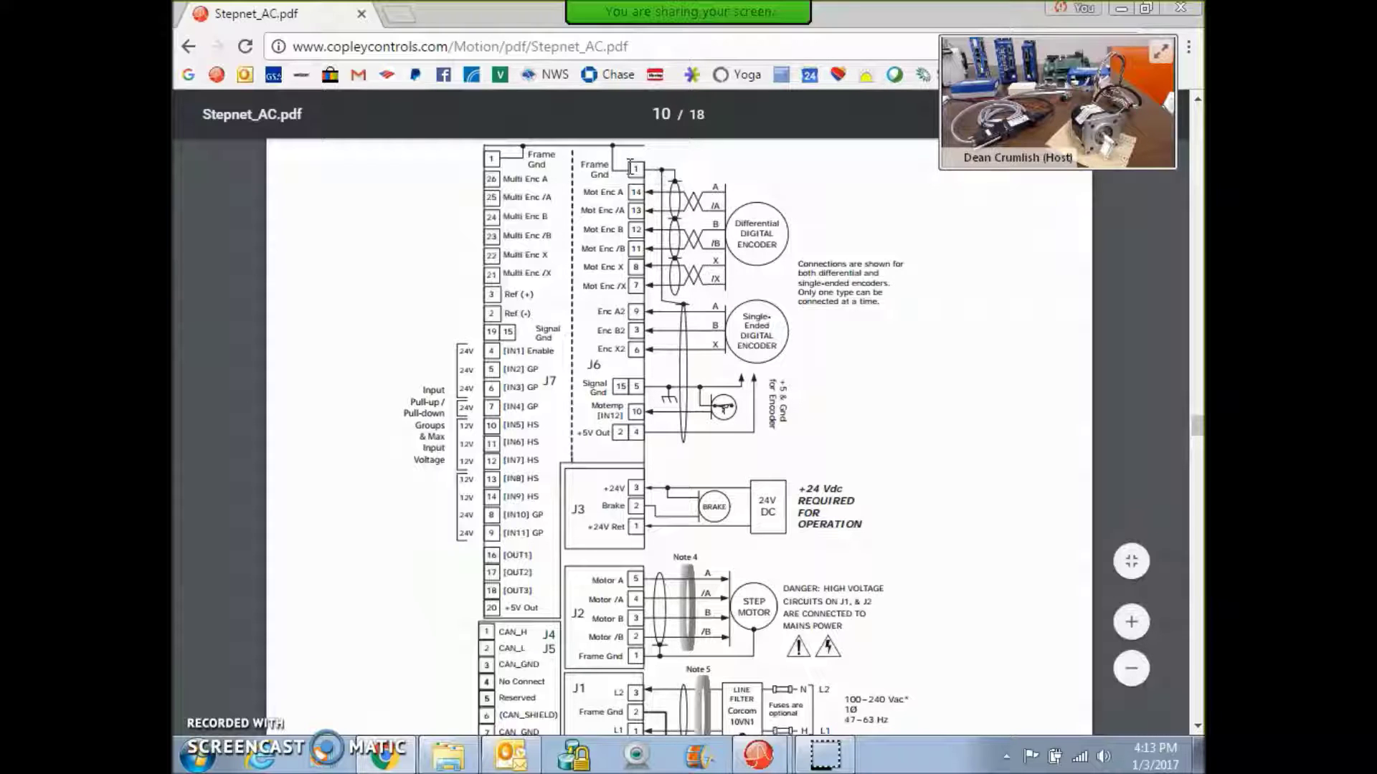
click(1198, 727)
click(1198, 727)
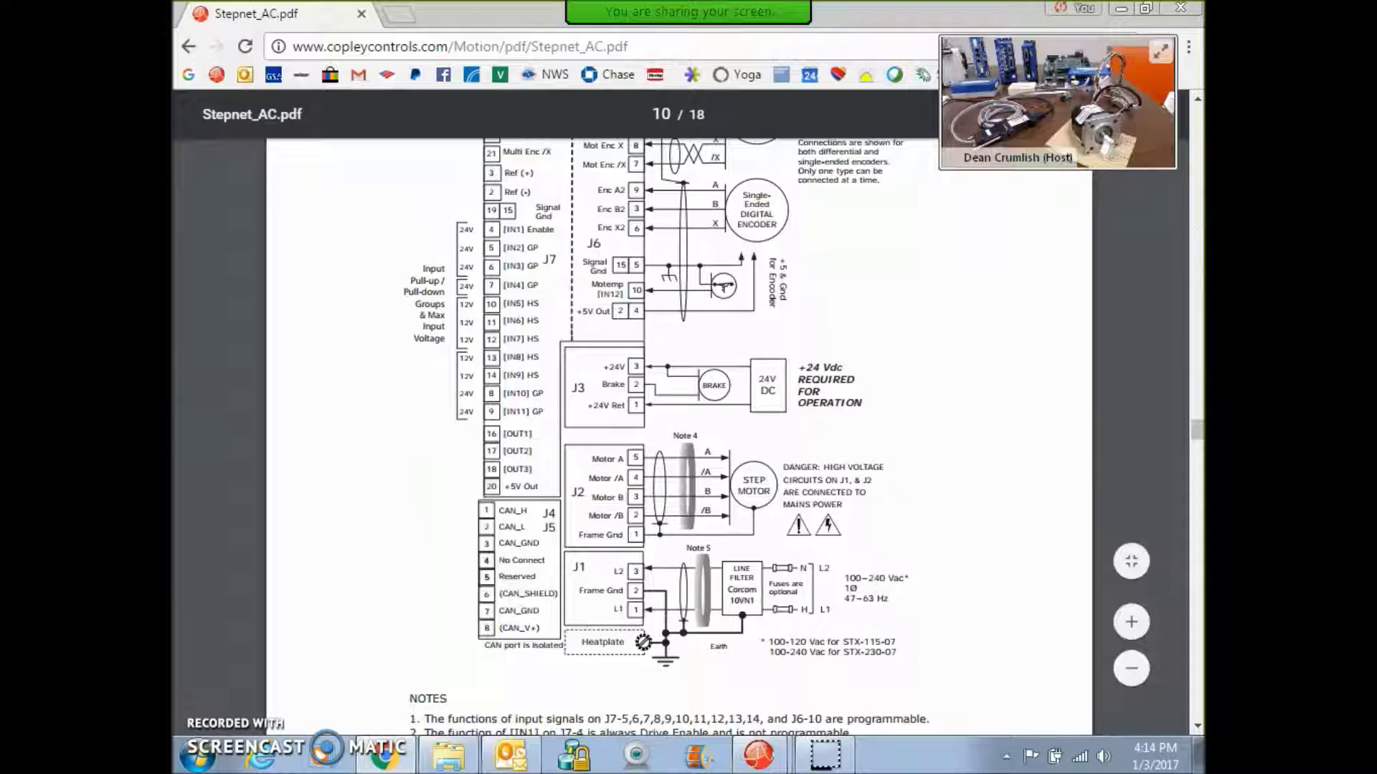
click(1198, 104)
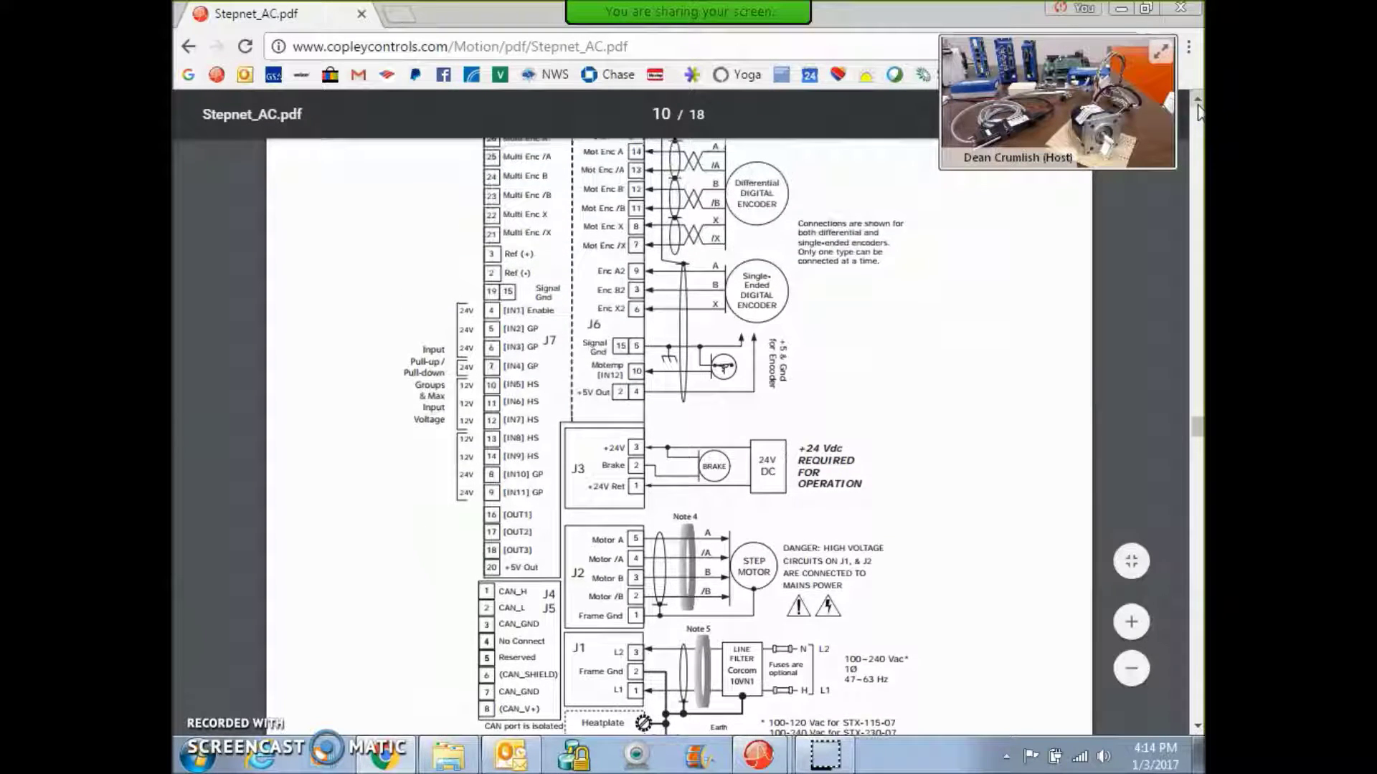
click(1197, 104)
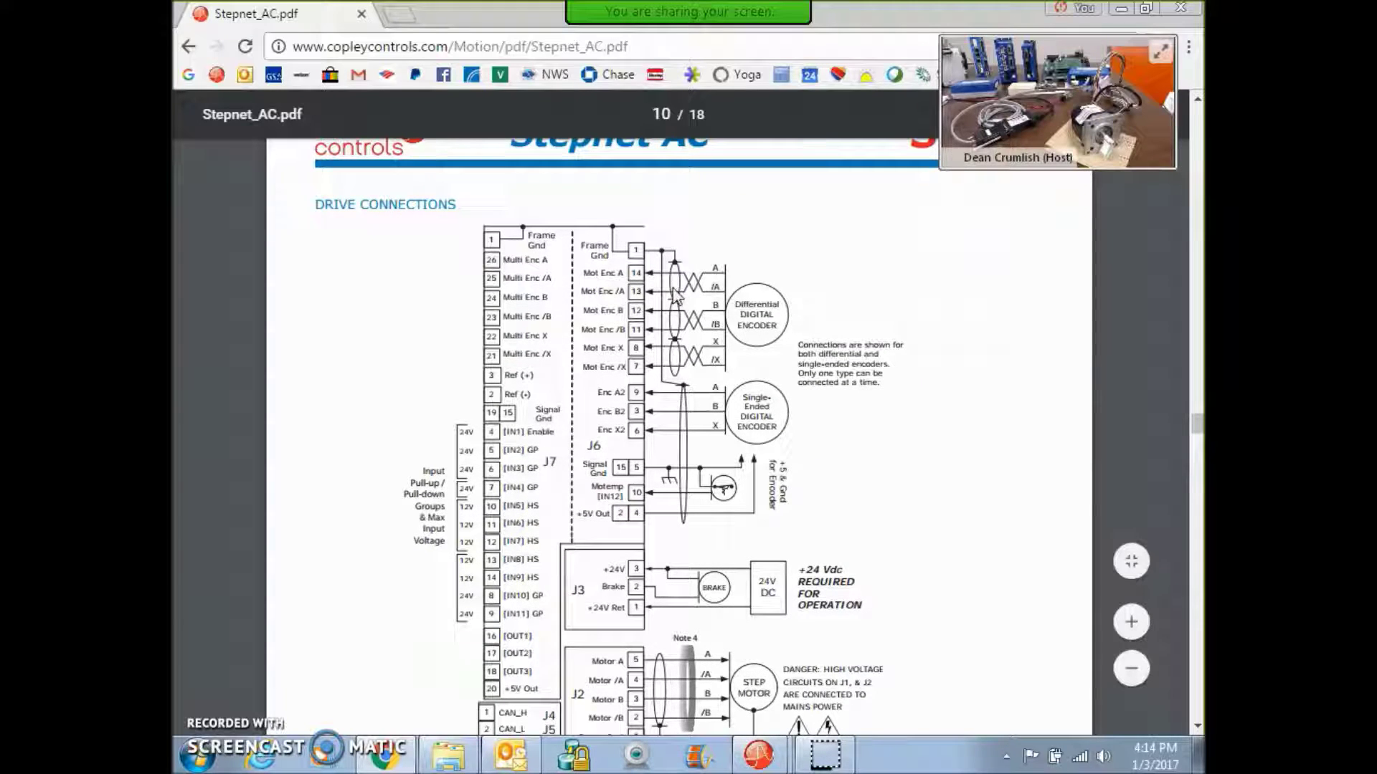